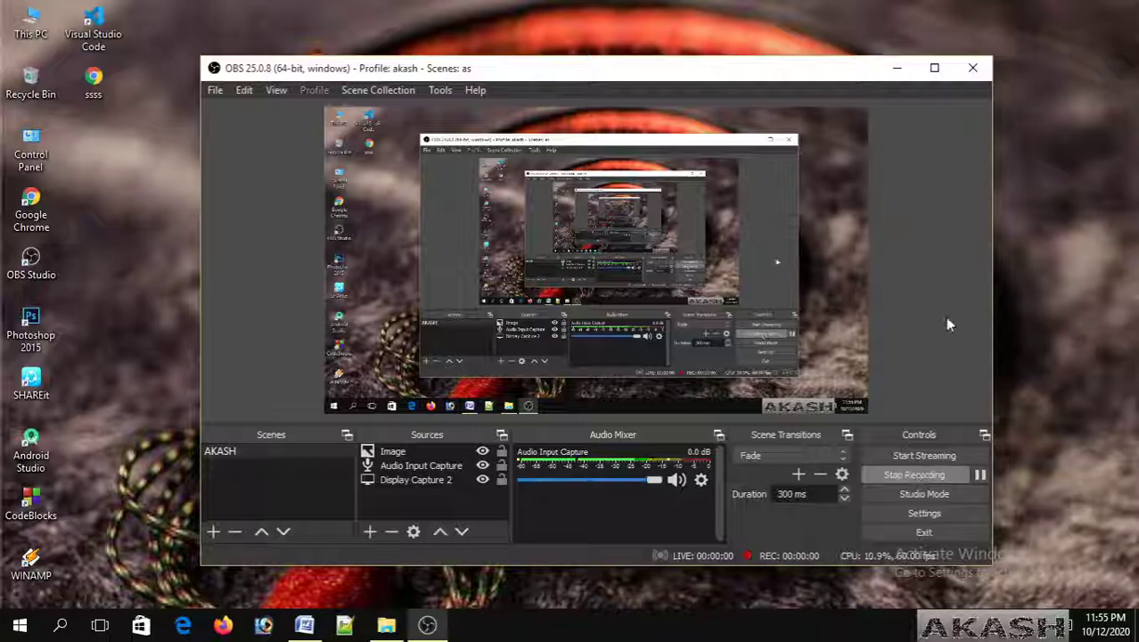
# Step: Bring the Data Entry document forward and create a new blank document
pyautogui.click(304, 625)
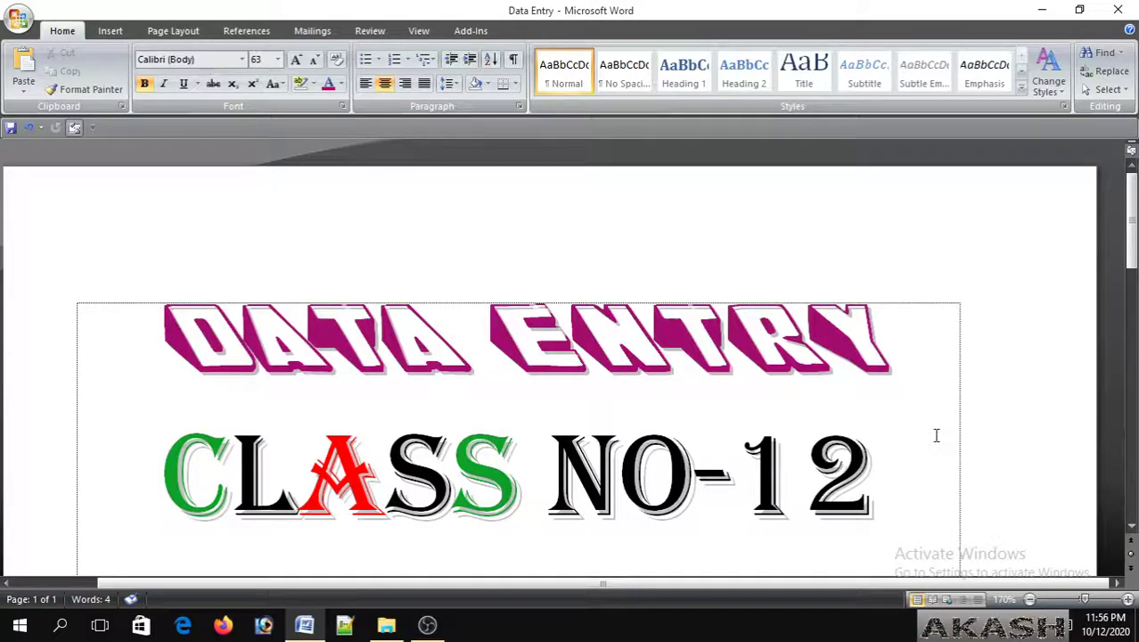
pyautogui.hotkey('ctrl', 'n')
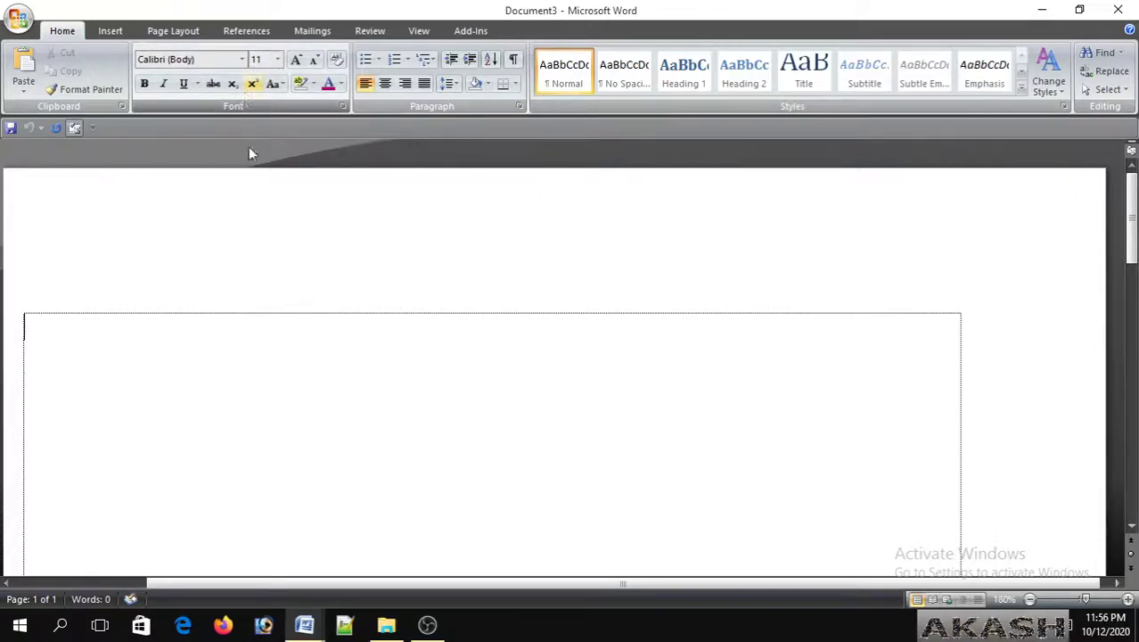
# Step: Switch the blank document's font to TonnyBanglaMJ from the Font name list
pyautogui.click(241, 59)
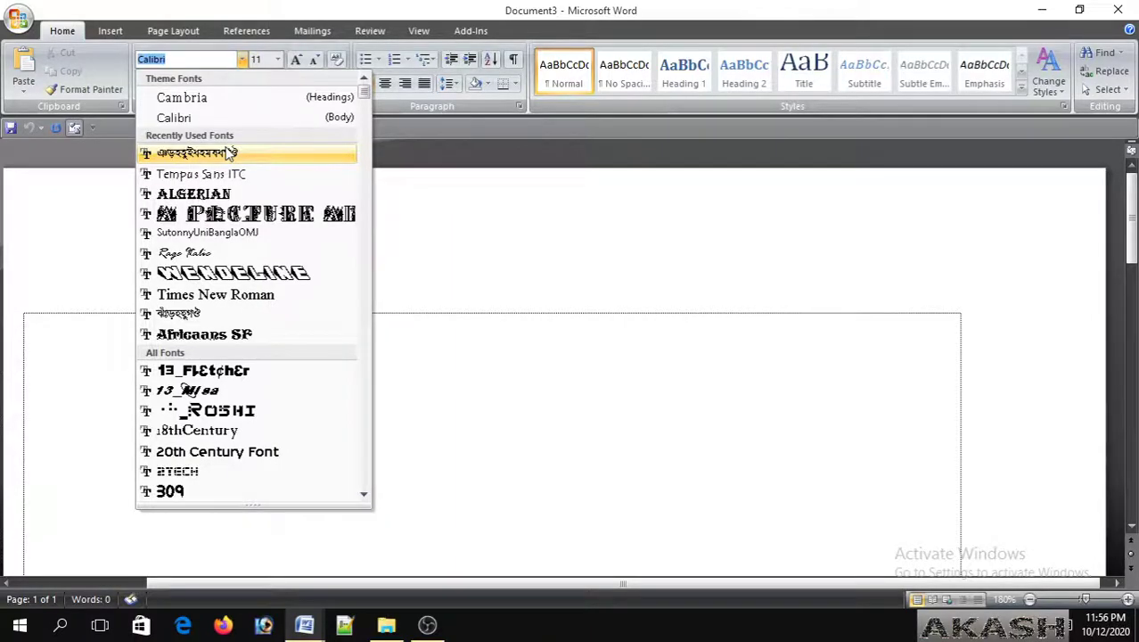
pyautogui.click(468, 415)
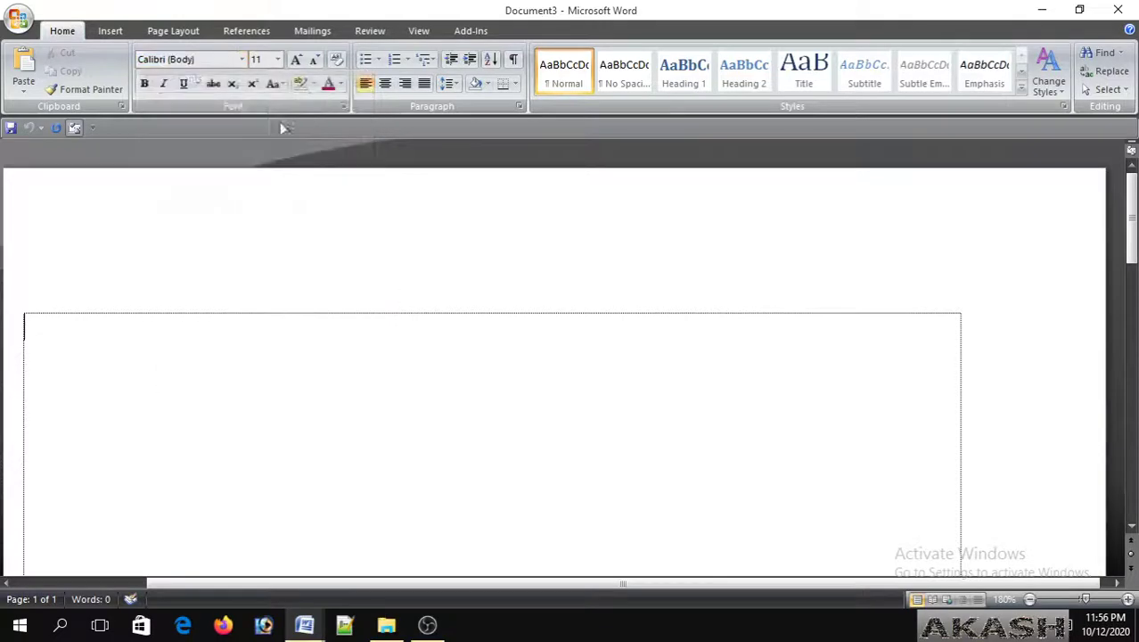
pyautogui.click(242, 64)
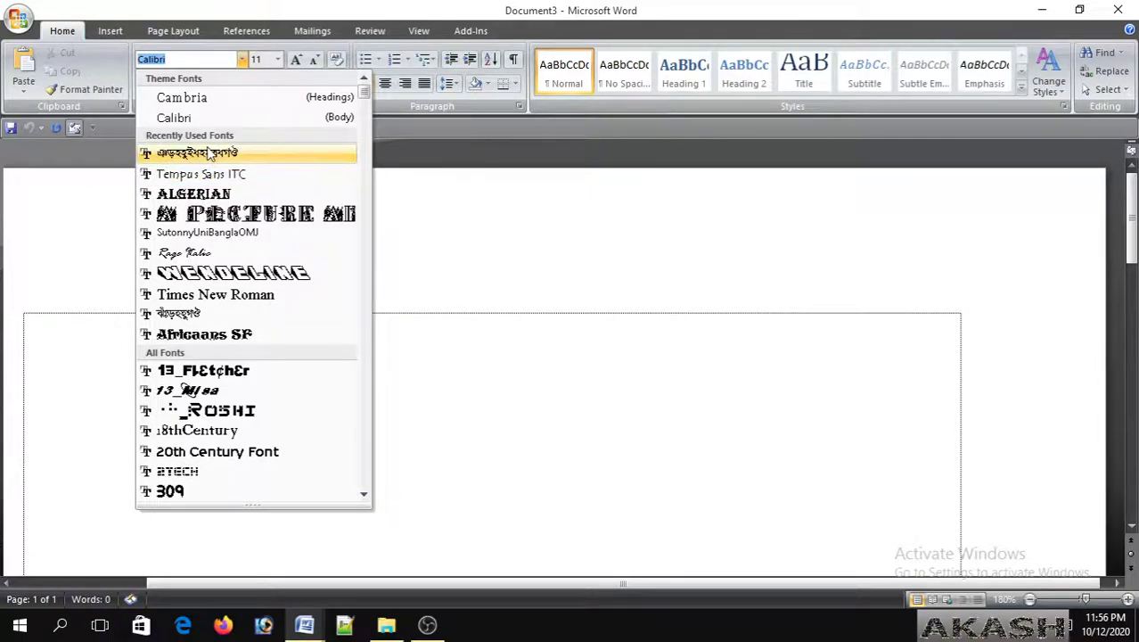
pyautogui.scroll(-5, 272, 294)
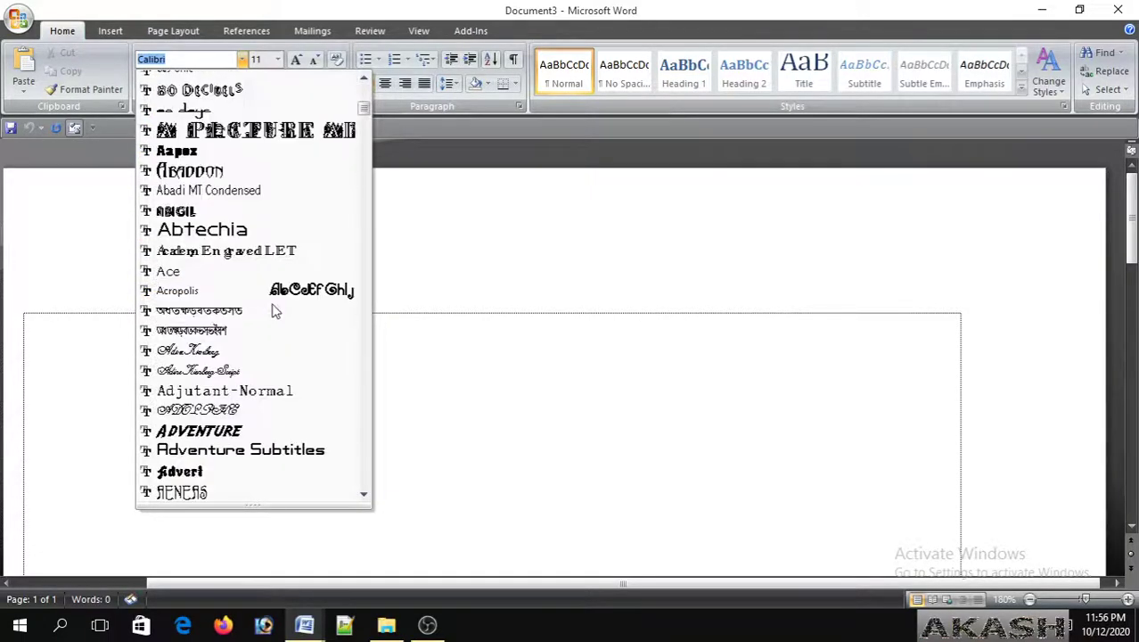
pyautogui.scroll(5, 272, 303)
pyautogui.click(212, 153)
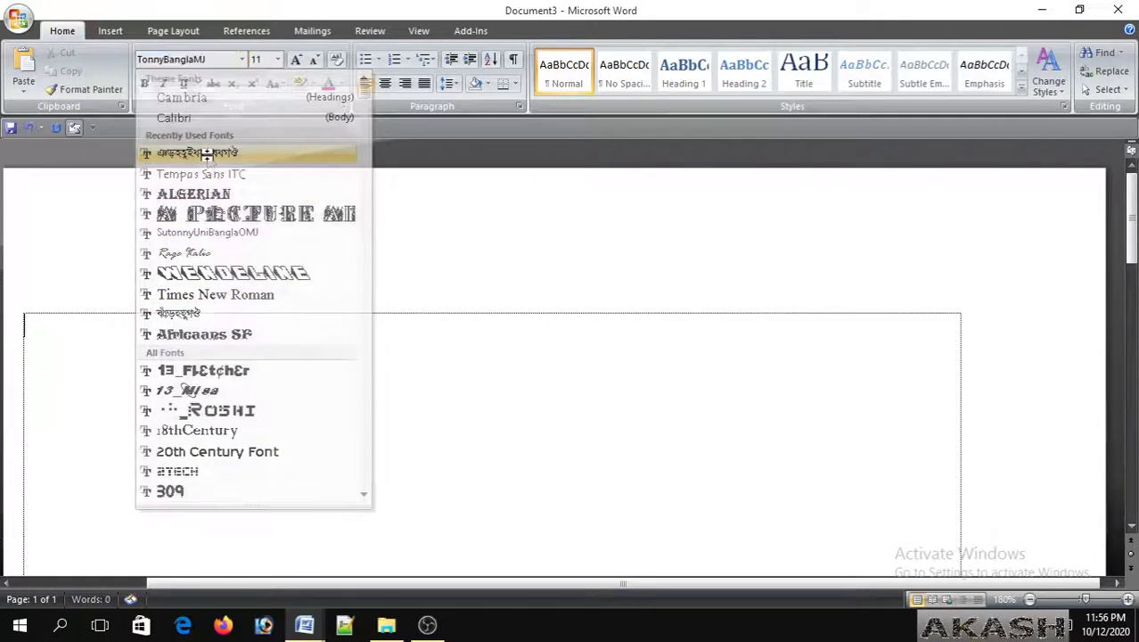
pyautogui.click(241, 59)
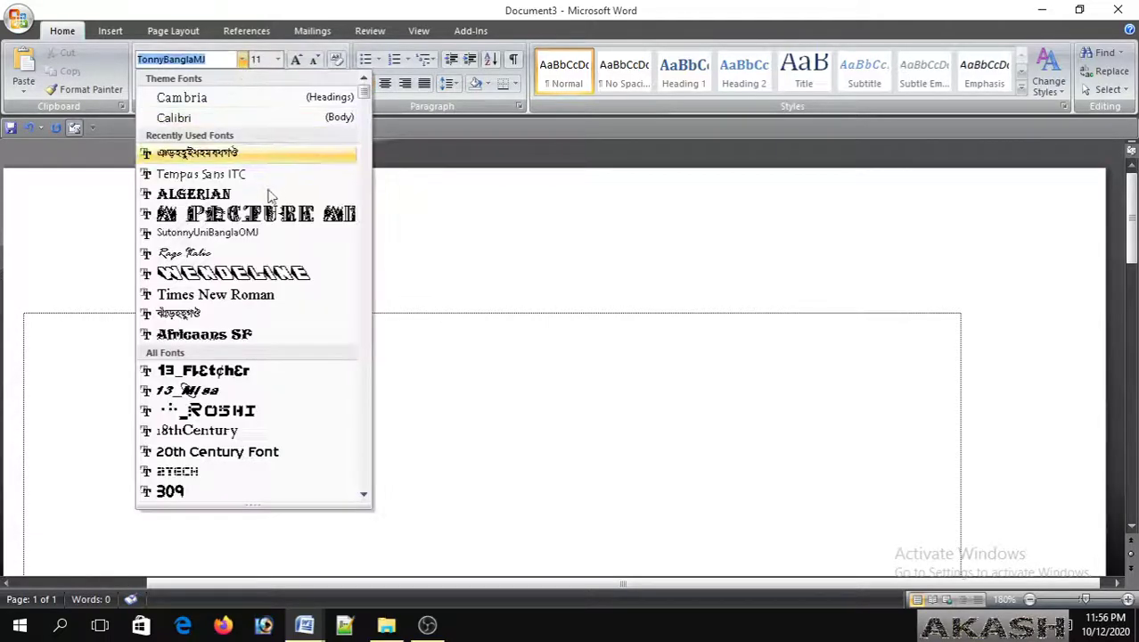
pyautogui.click(507, 438)
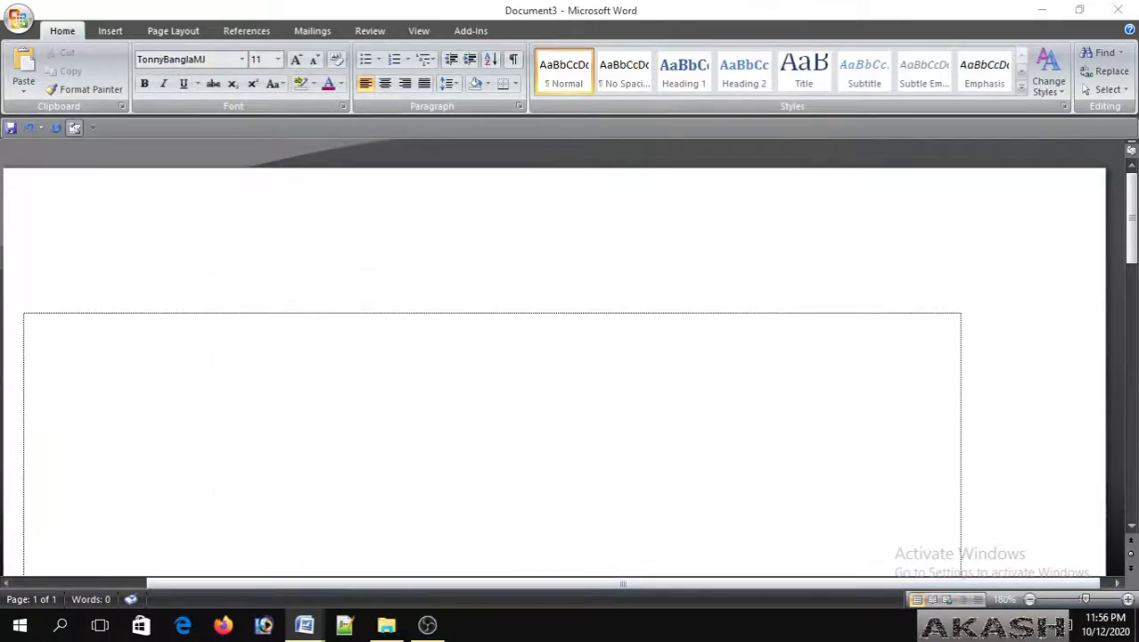
# Step: Look through the hidden tray icons and the Start menu's app list, then return to Word
pyautogui.click(940, 625)
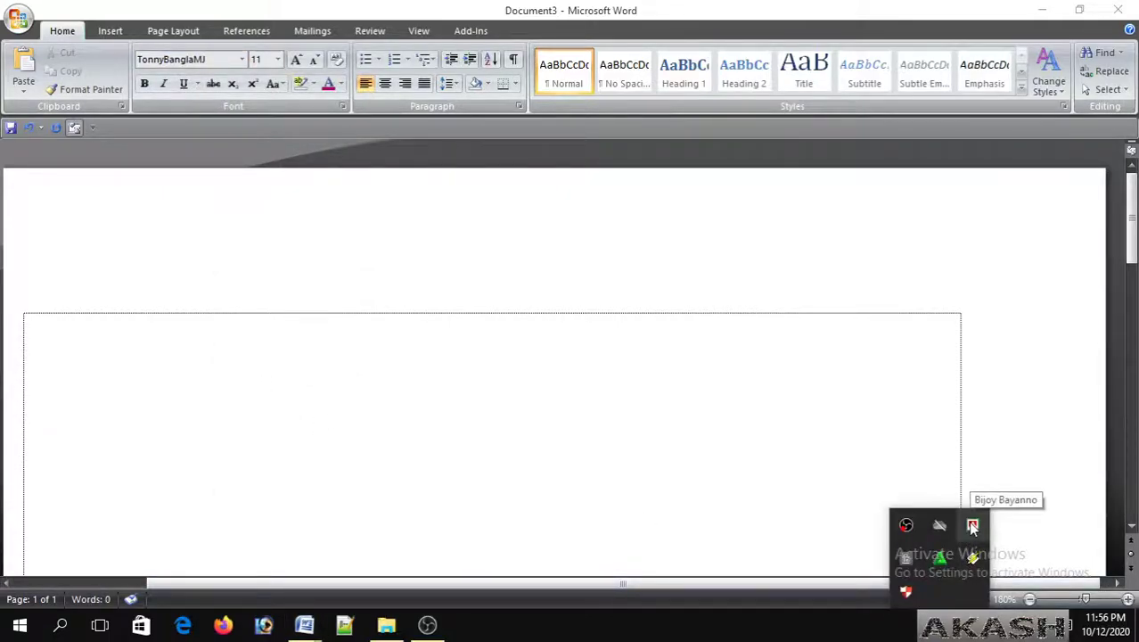
pyautogui.click(27, 621)
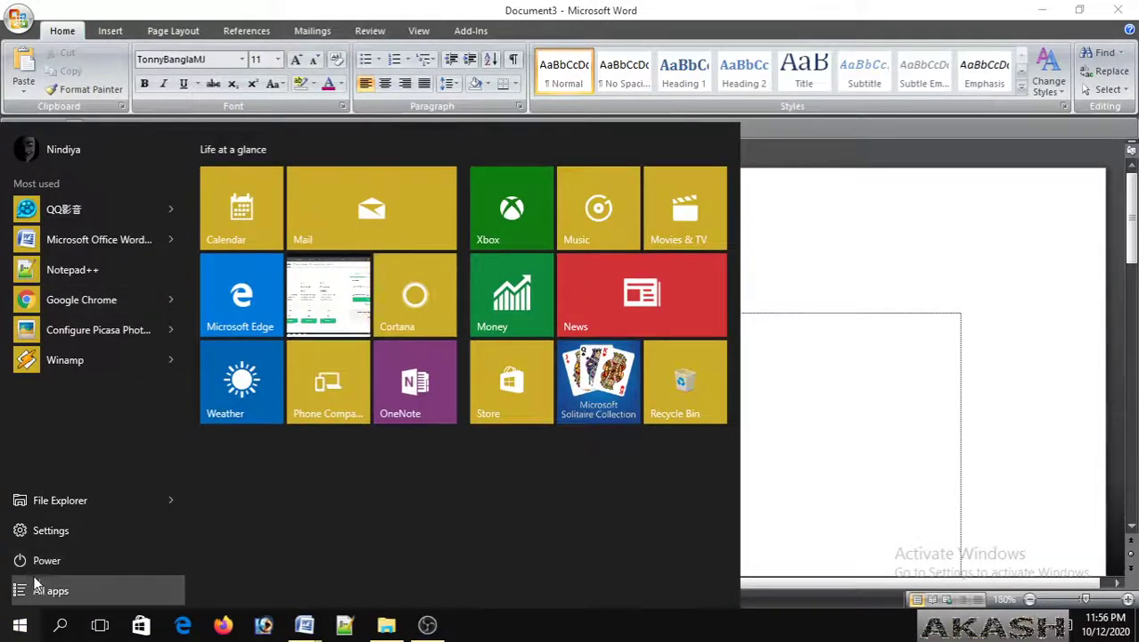
pyautogui.click(36, 590)
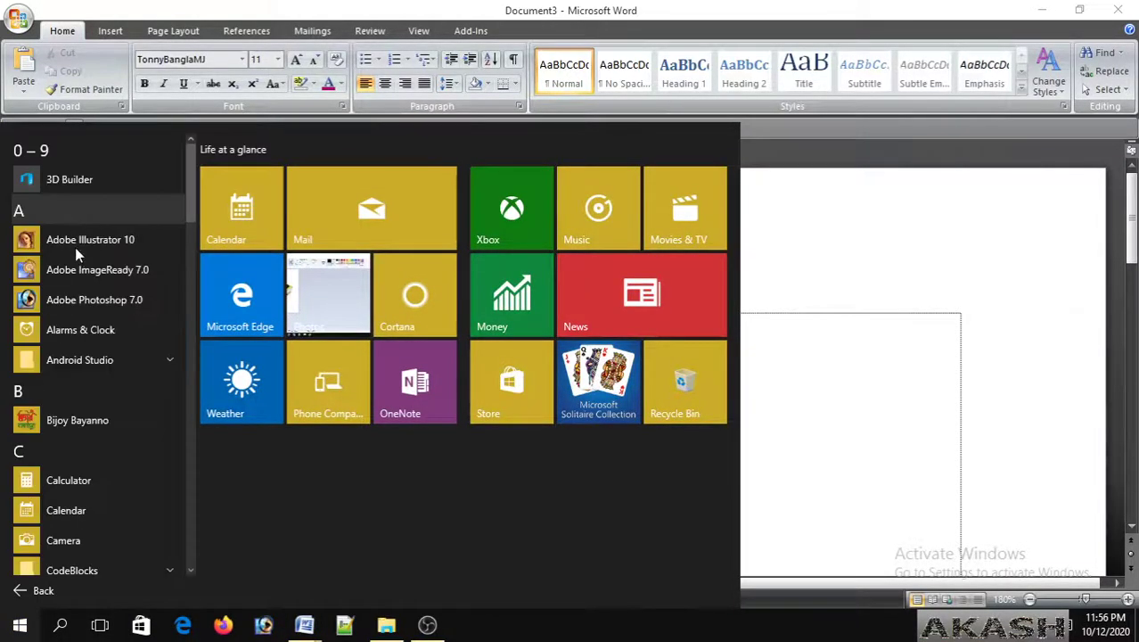
pyautogui.scroll(-2, 77, 320)
pyautogui.scroll(2, 76, 329)
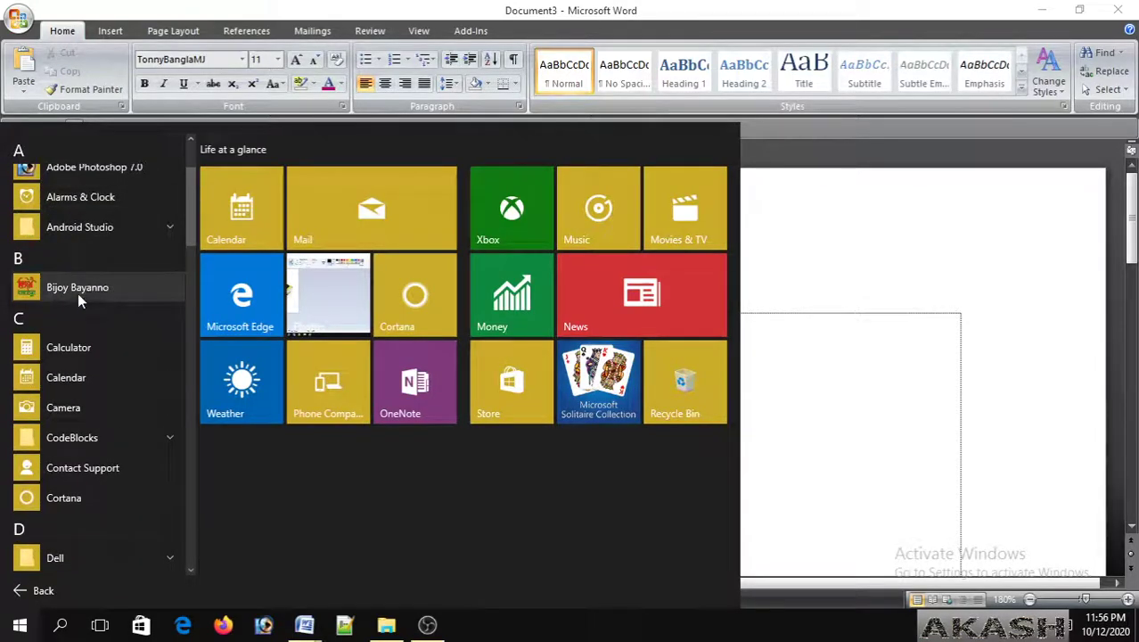
pyautogui.click(789, 350)
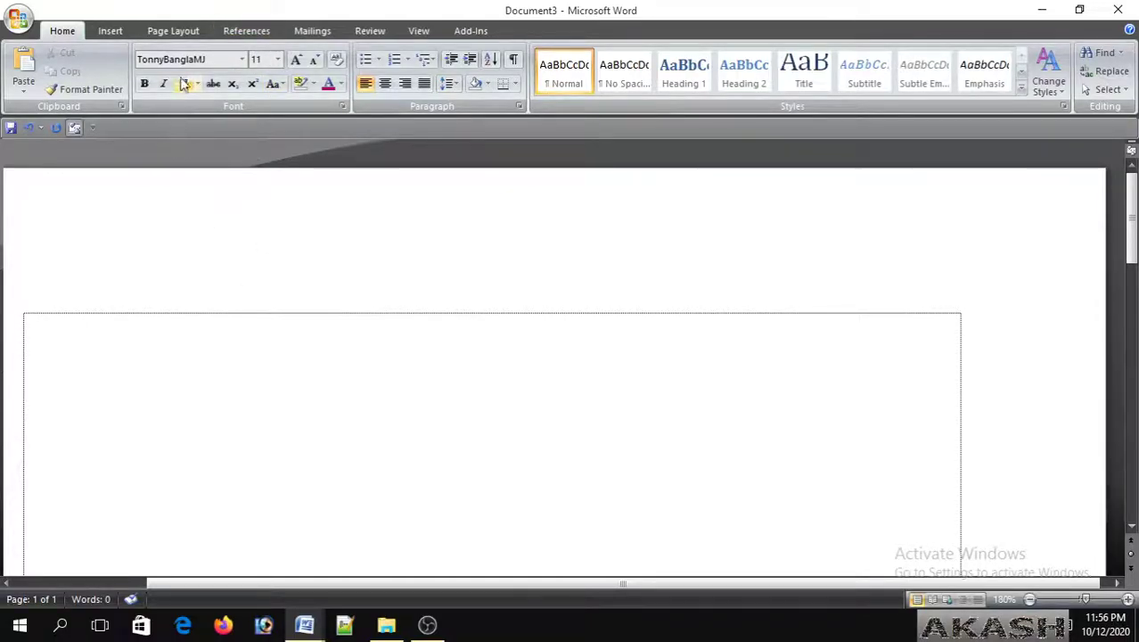
# Step: Recheck the font list with TonnyBanglaMJ kept, then bring up the full Font dialog
pyautogui.click(241, 60)
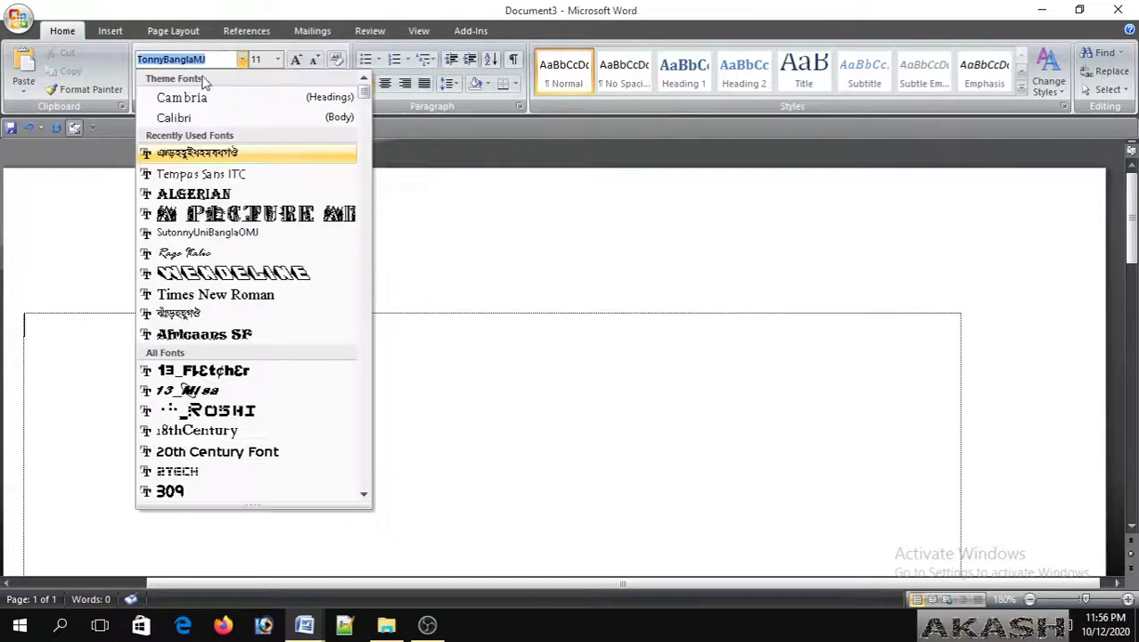
pyautogui.click(233, 154)
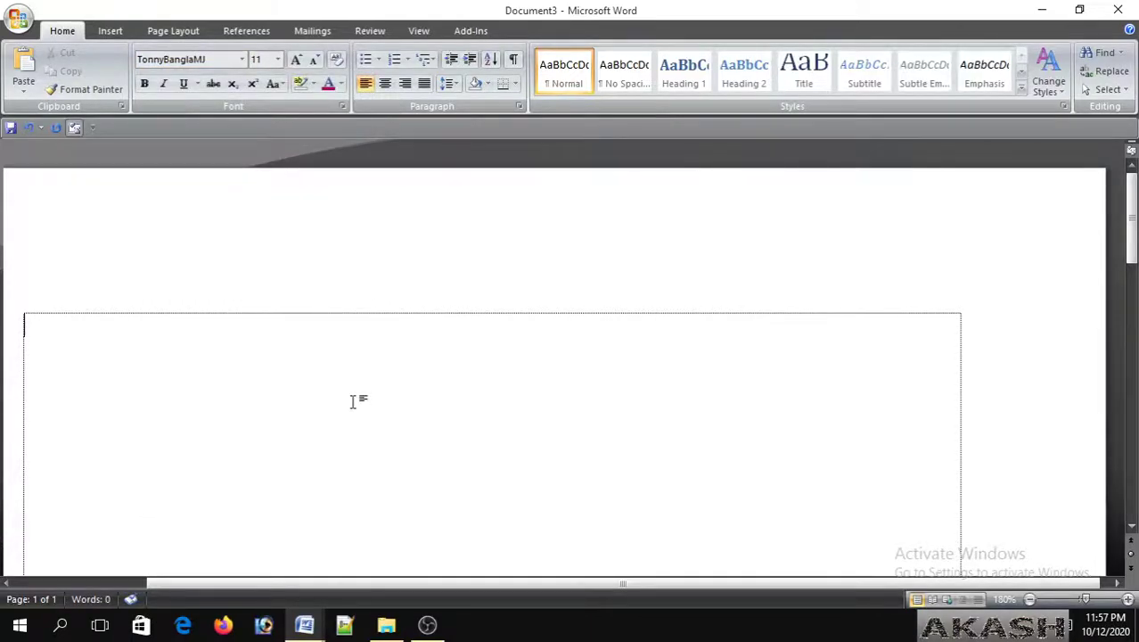
pyautogui.click(19, 624)
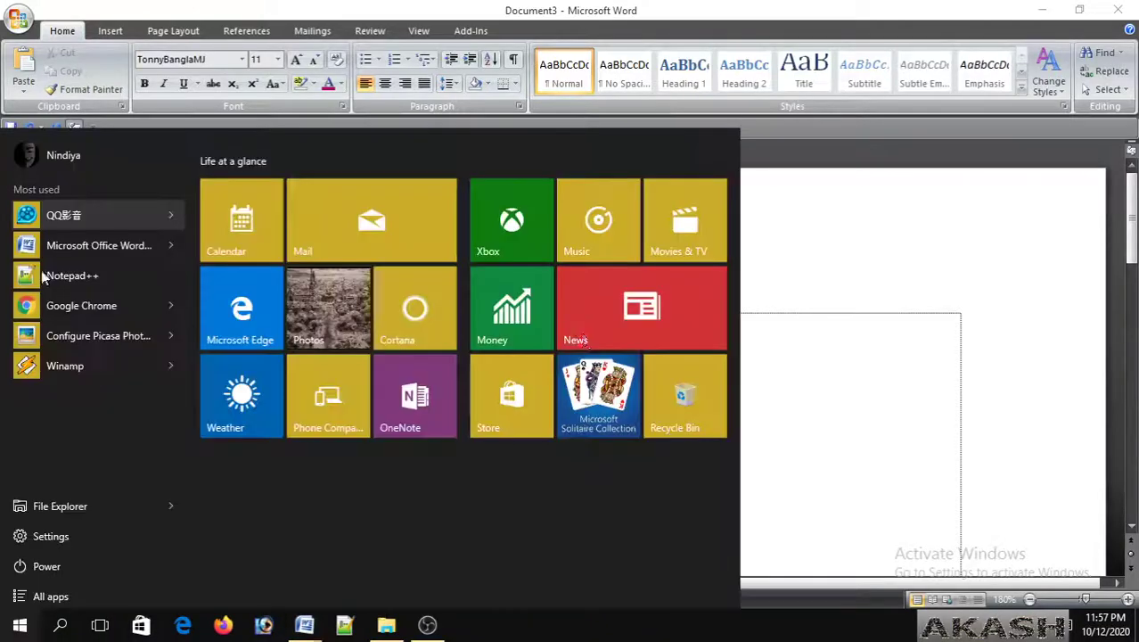
pyautogui.click(872, 343)
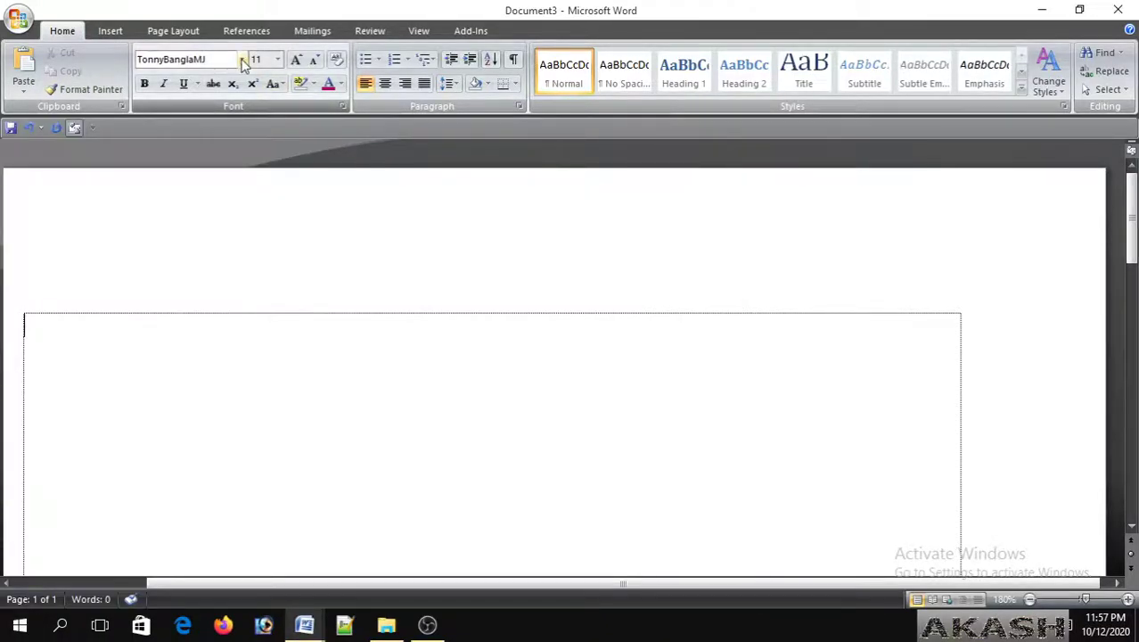
pyautogui.click(243, 60)
pyautogui.scroll(-10, 256, 290)
pyautogui.scroll(1, 257, 290)
pyautogui.scroll(5, 259, 289)
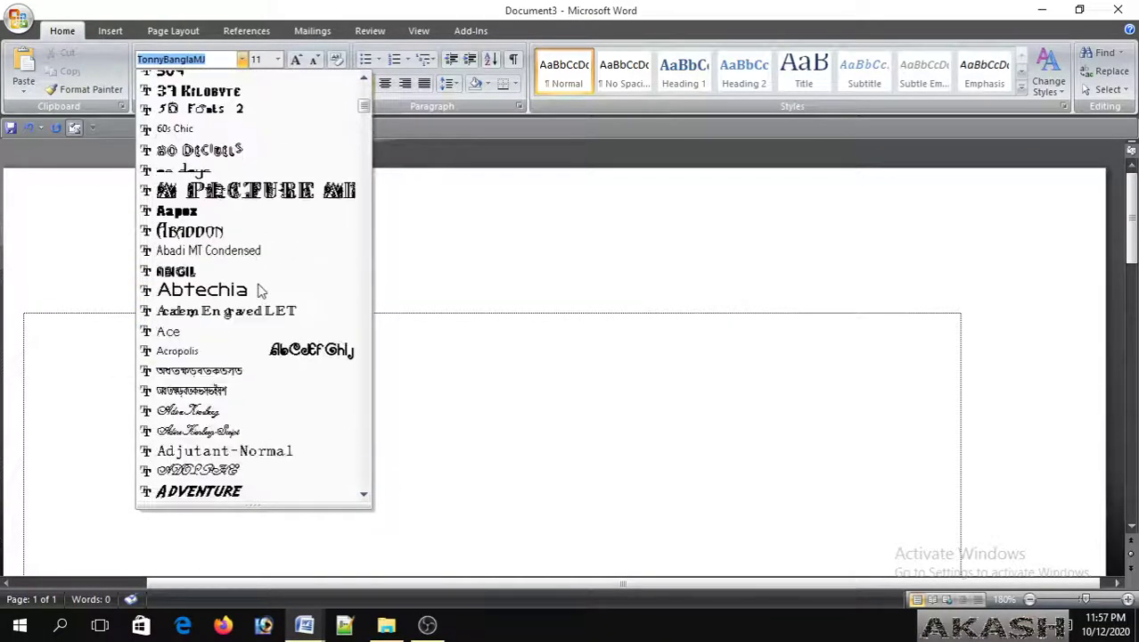
pyautogui.scroll(-2, 257, 290)
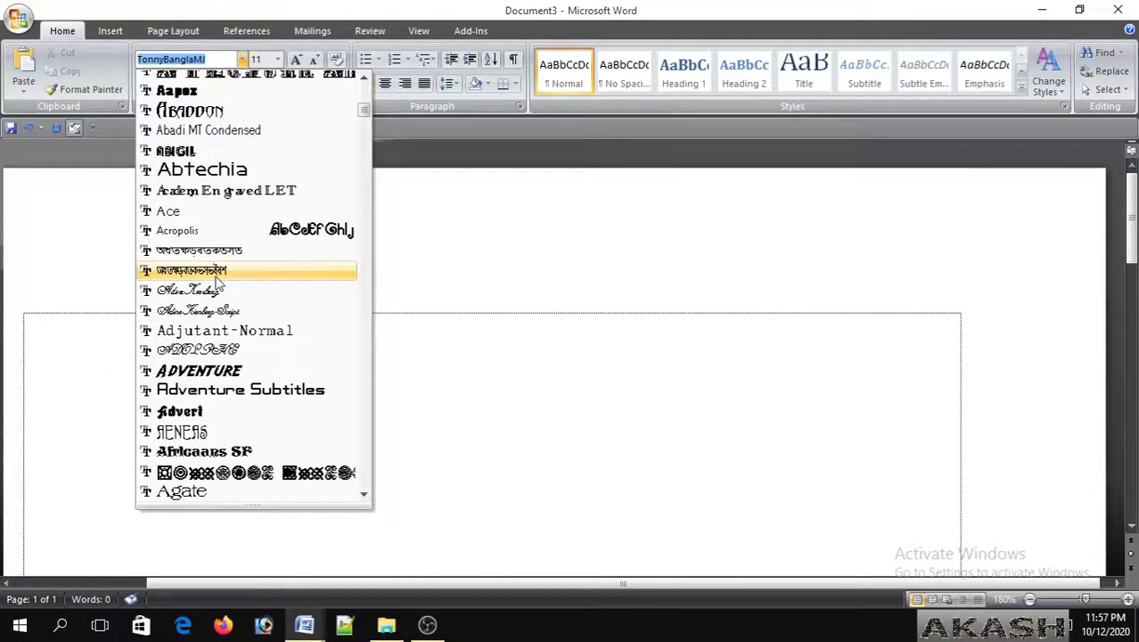
pyautogui.click(456, 403)
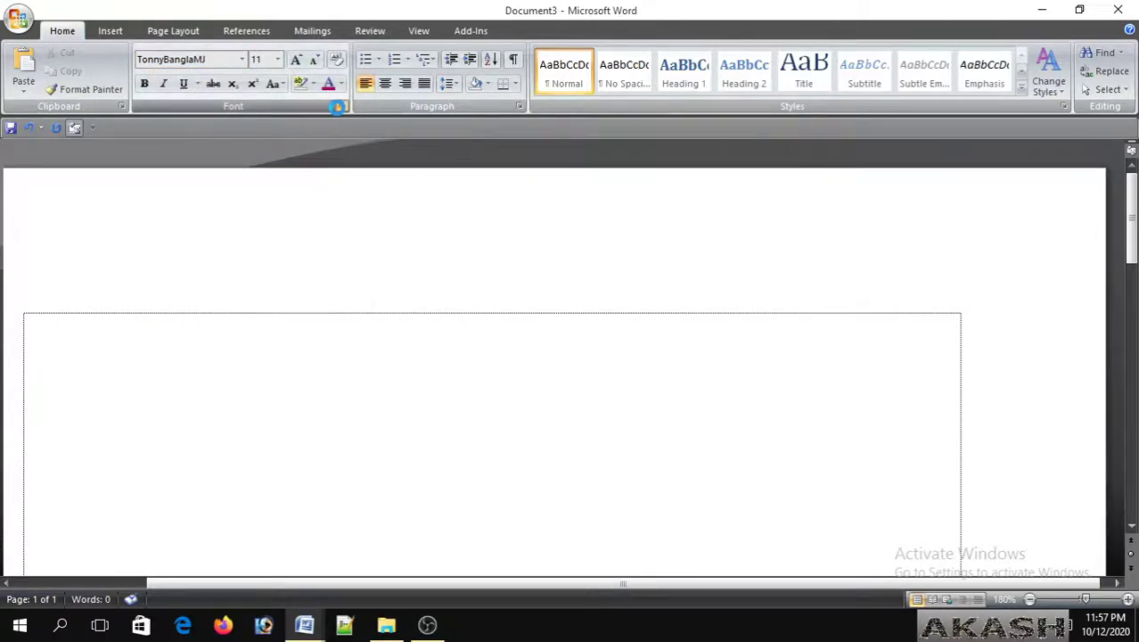
pyautogui.click(342, 106)
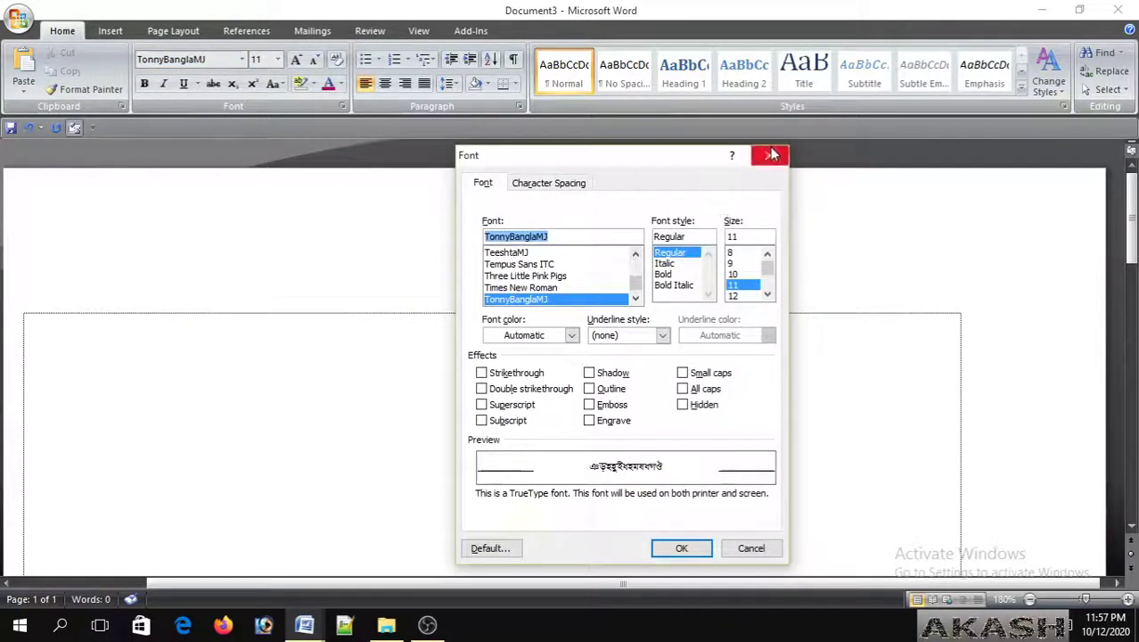
# Step: Reopen the Font dialog and scroll its font list, trying All Star BV and Anik
pyautogui.click(769, 154)
pyautogui.click(342, 106)
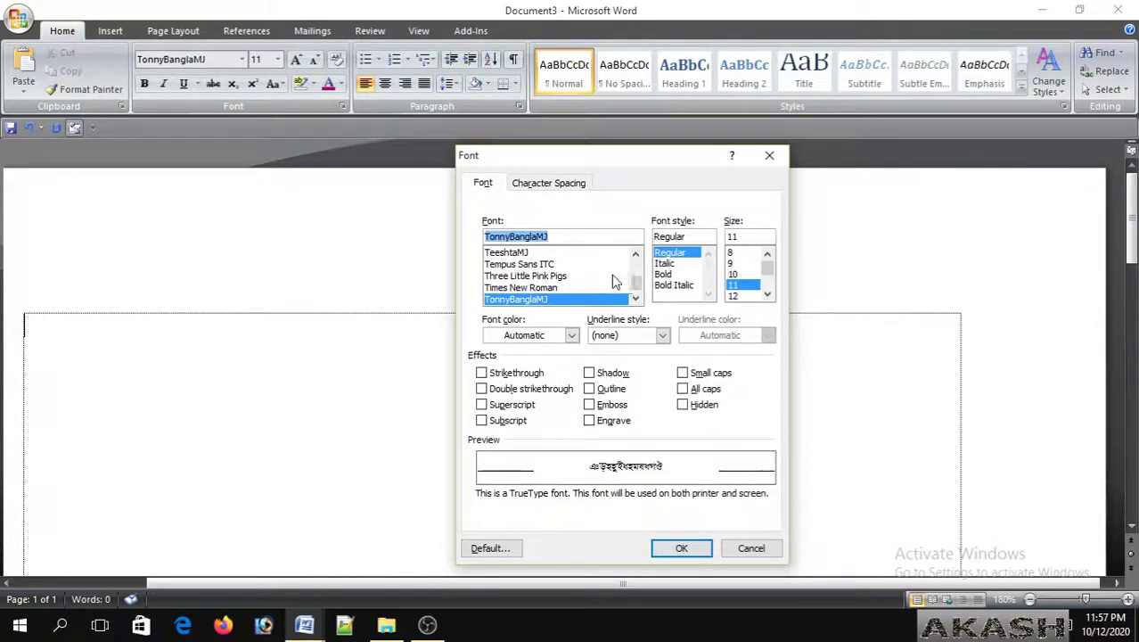
pyautogui.click(636, 254)
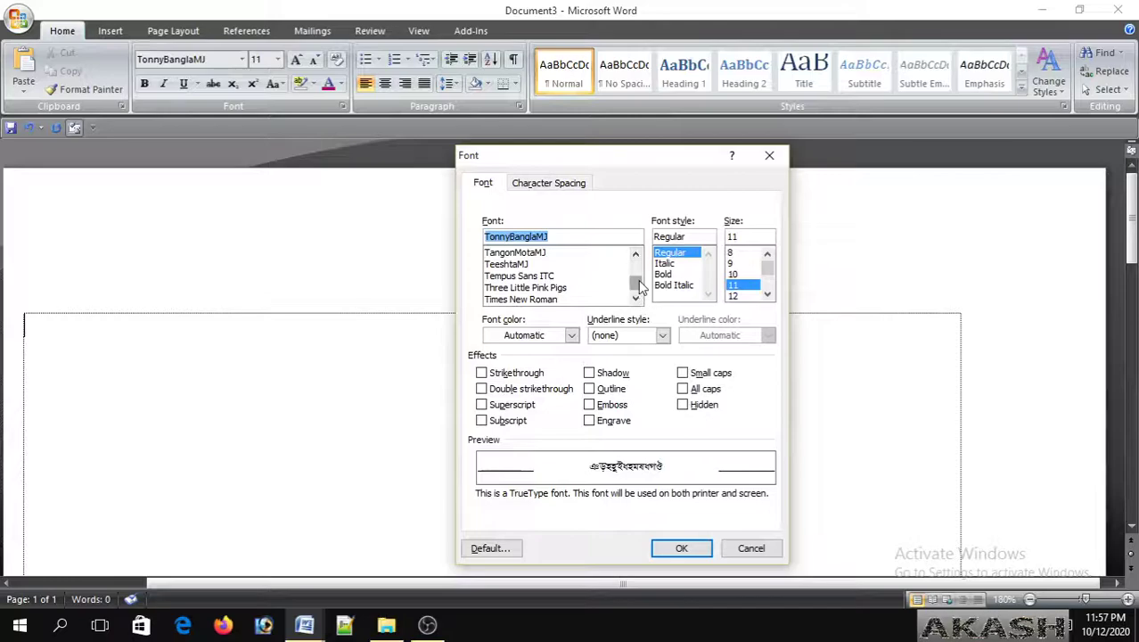
pyautogui.moveTo(636, 284); pyautogui.dragTo(635, 261)
pyautogui.scroll(2, 514, 278)
pyautogui.scroll(-3, 514, 277)
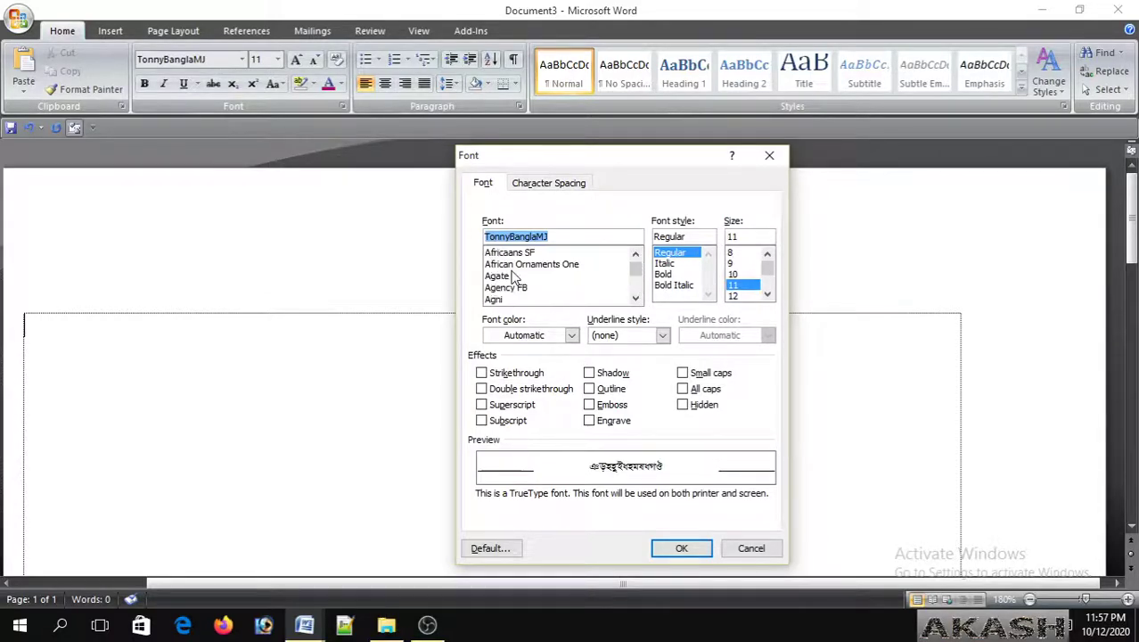
pyautogui.scroll(-2, 514, 277)
pyautogui.click(514, 275)
pyautogui.scroll(-2, 515, 281)
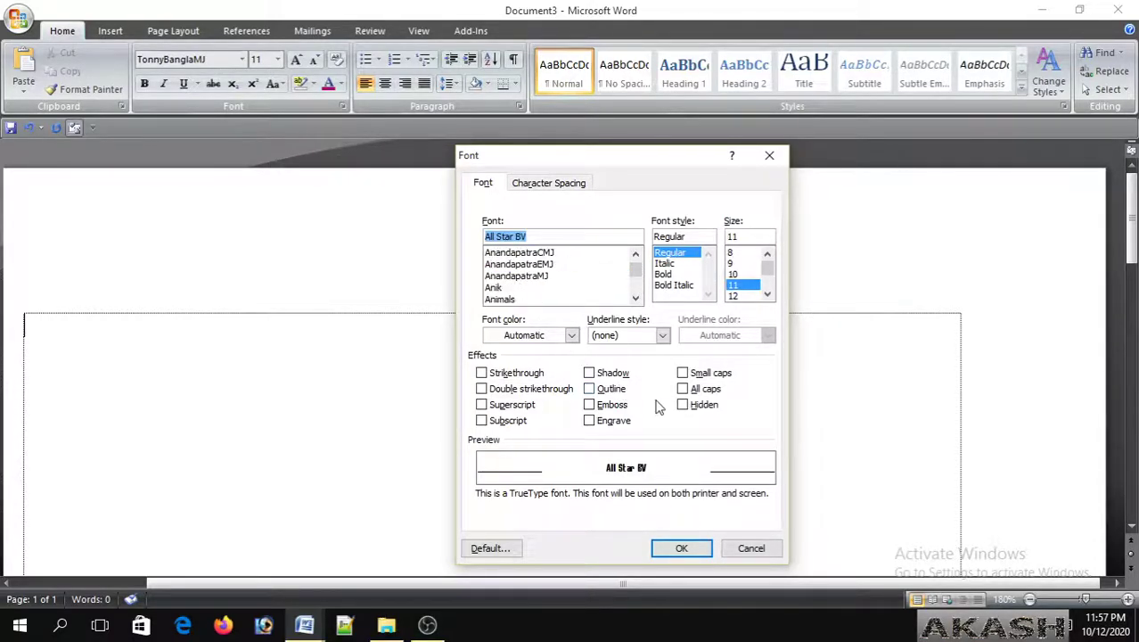
pyautogui.click(532, 288)
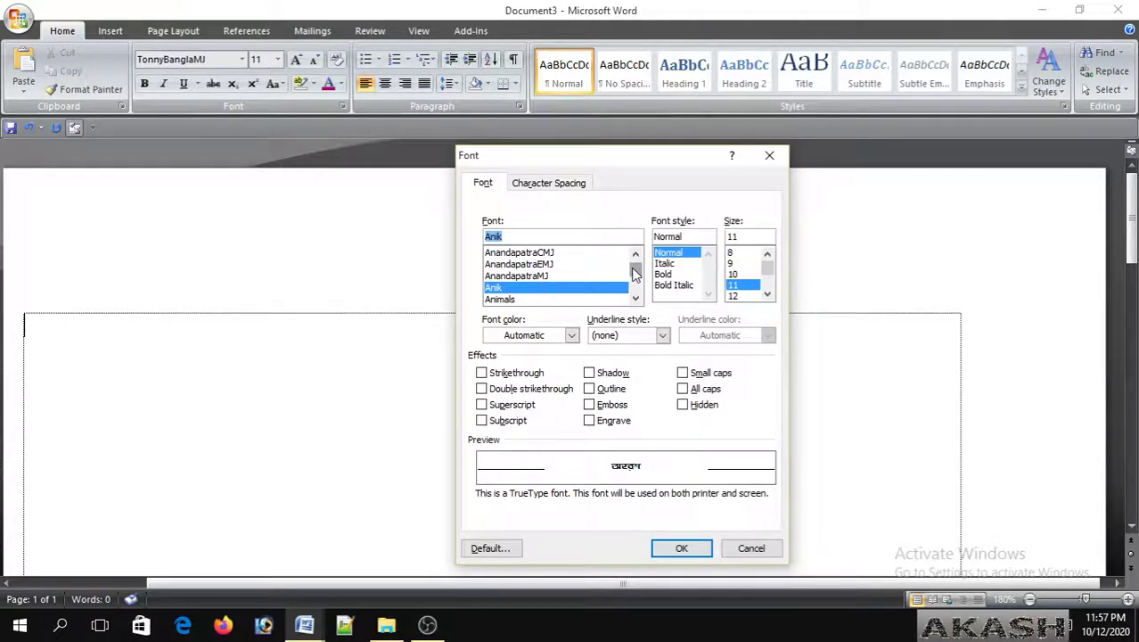
# Step: Select TonnyBanglaMJ in the Font dialog's list and confirm with OK
pyautogui.moveTo(635, 275)
pyautogui.mouseDown()
pyautogui.moveTo(635, 293)
pyautogui.moveTo(635, 257)
pyautogui.mouseUp()
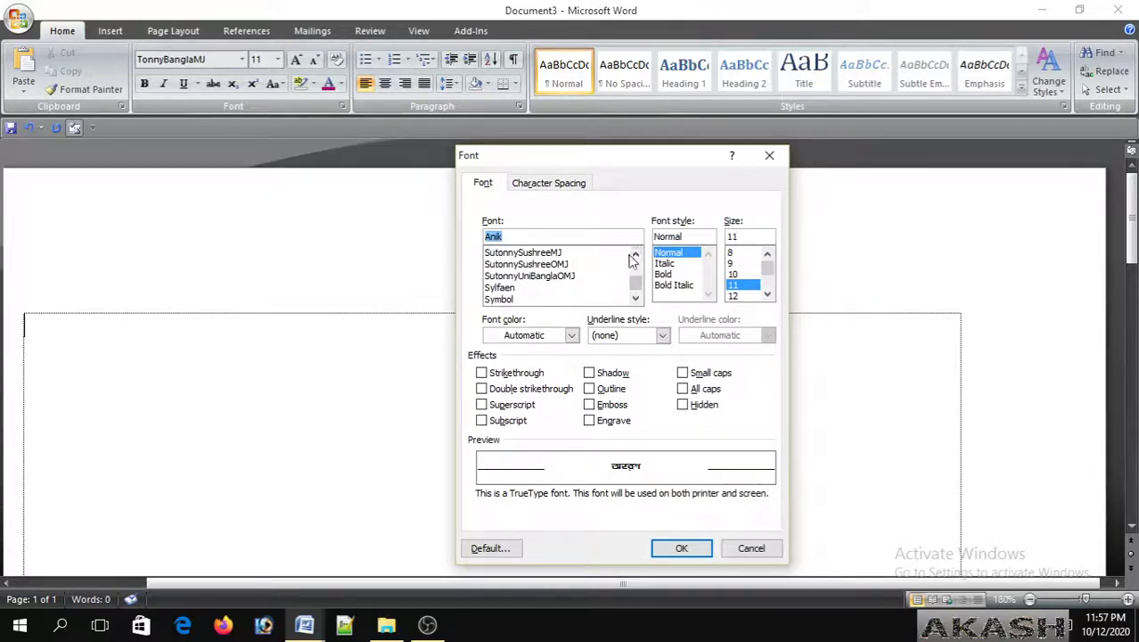
pyautogui.click(634, 257)
pyautogui.click(532, 256)
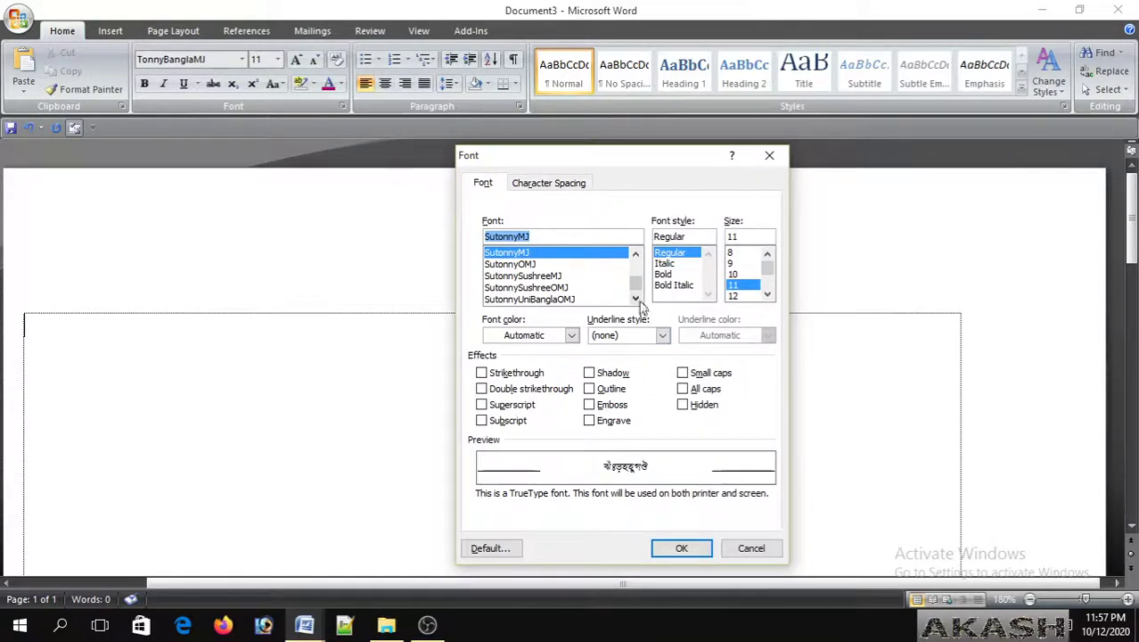
pyautogui.moveTo(635, 299); pyautogui.dragTo(635, 299)
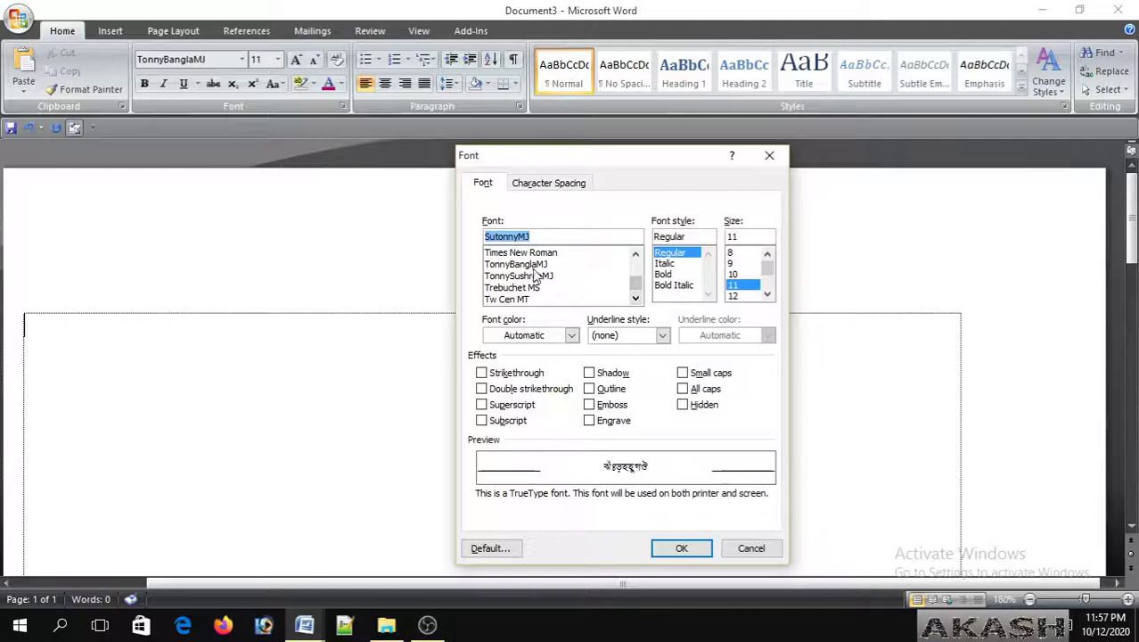
pyautogui.click(530, 264)
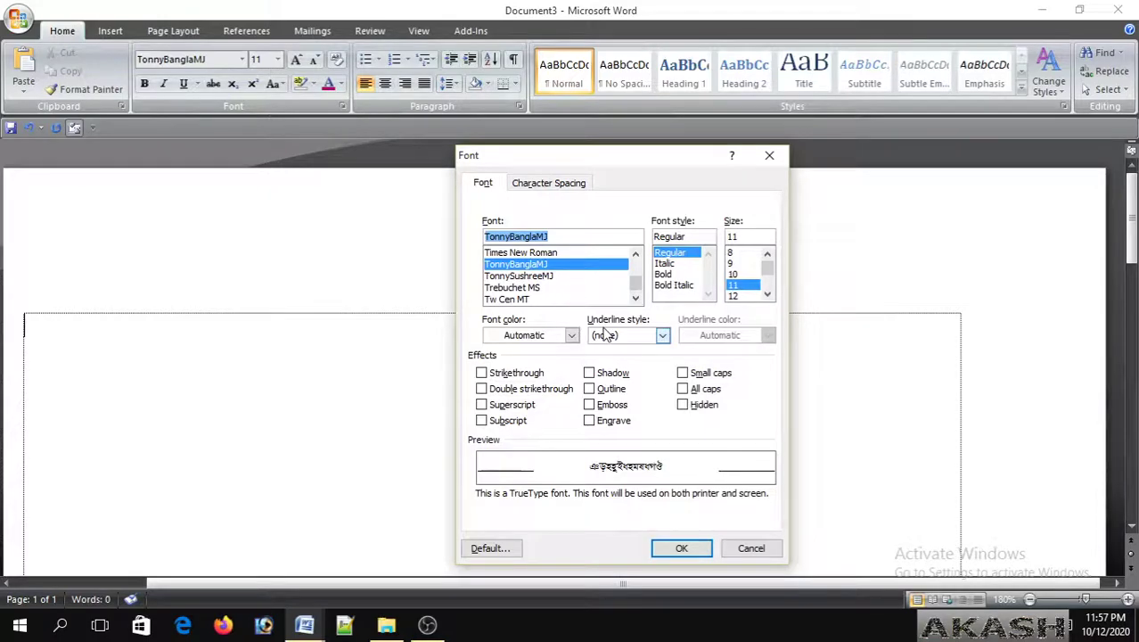
pyautogui.click(681, 547)
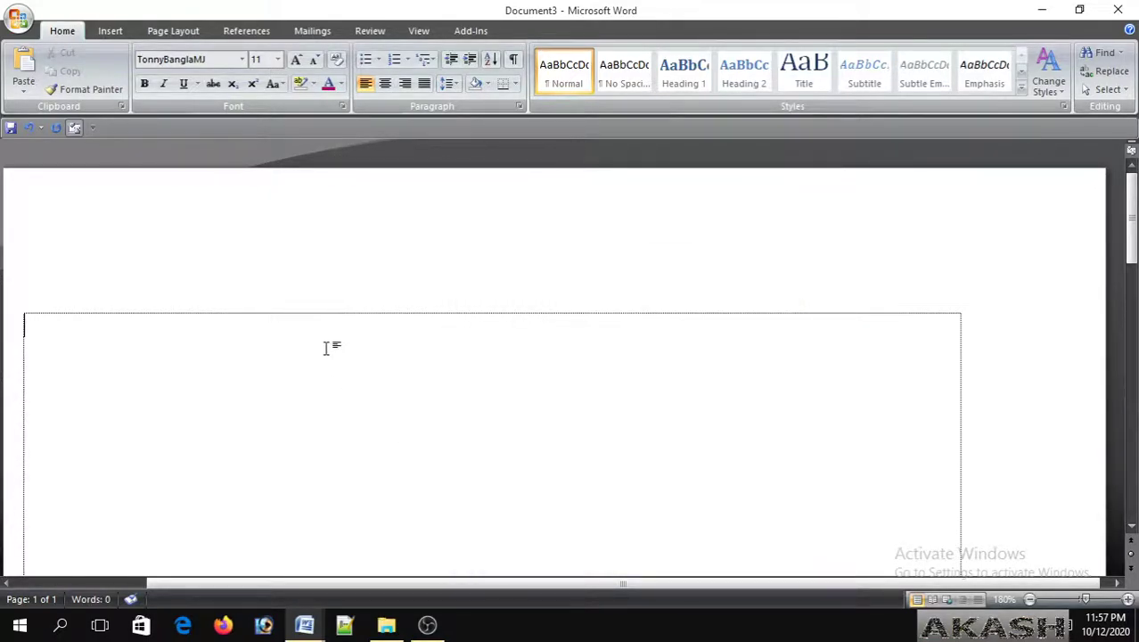
pyautogui.write('as')
pyautogui.keyDown('ctrl'); pyautogui.scroll(2, 162, 374); pyautogui.keyUp('ctrl')
pyautogui.keyDown('ctrl'); pyautogui.scroll(1, 162, 374); pyautogui.keyUp('ctrl')
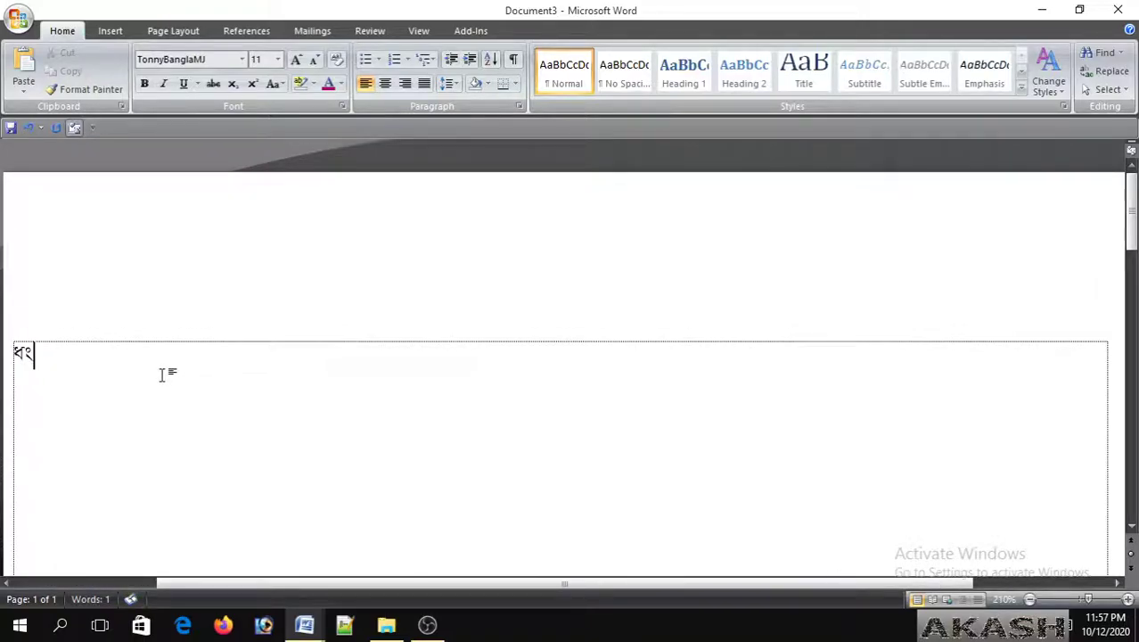
pyautogui.moveTo(56, 356); pyautogui.dragTo(13, 352)
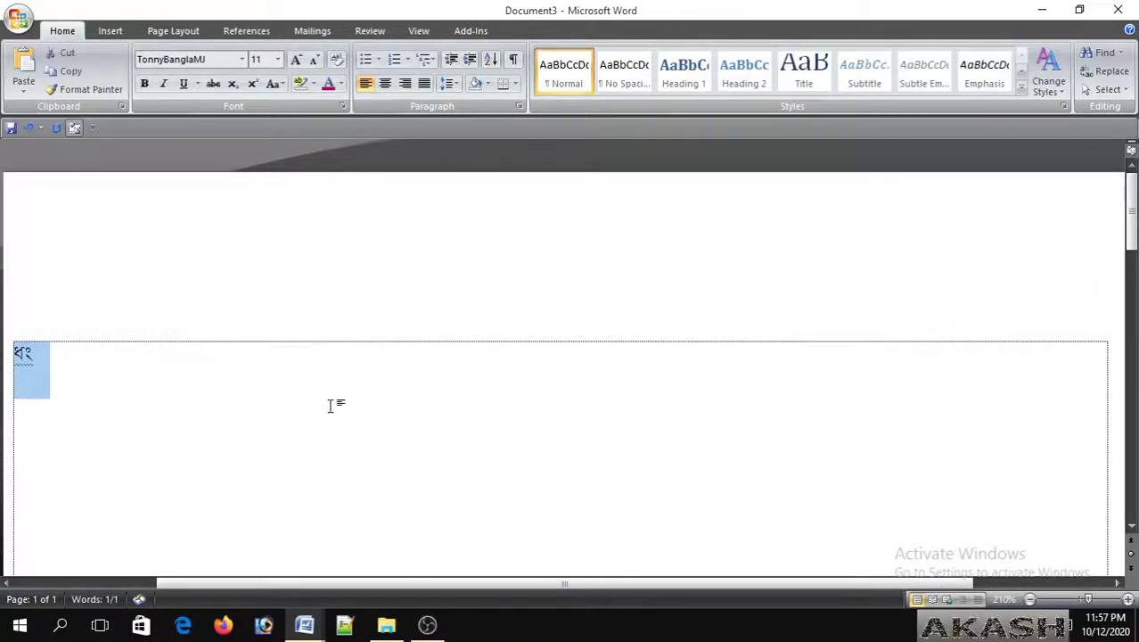
pyautogui.press('Delete')
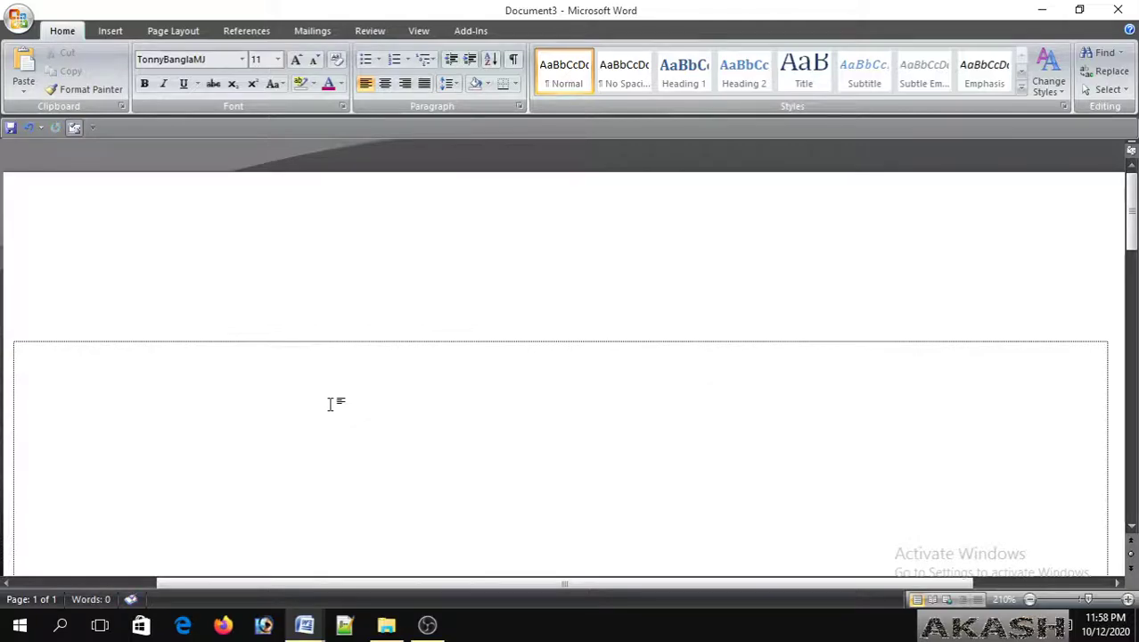
pyautogui.write('য')
pyautogui.press('BackSpace')
pyautogui.write('য')
pyautogui.press('BackSpace')
pyautogui.scroll(-1, 244, 368)
pyautogui.scroll(-1, 243, 368)
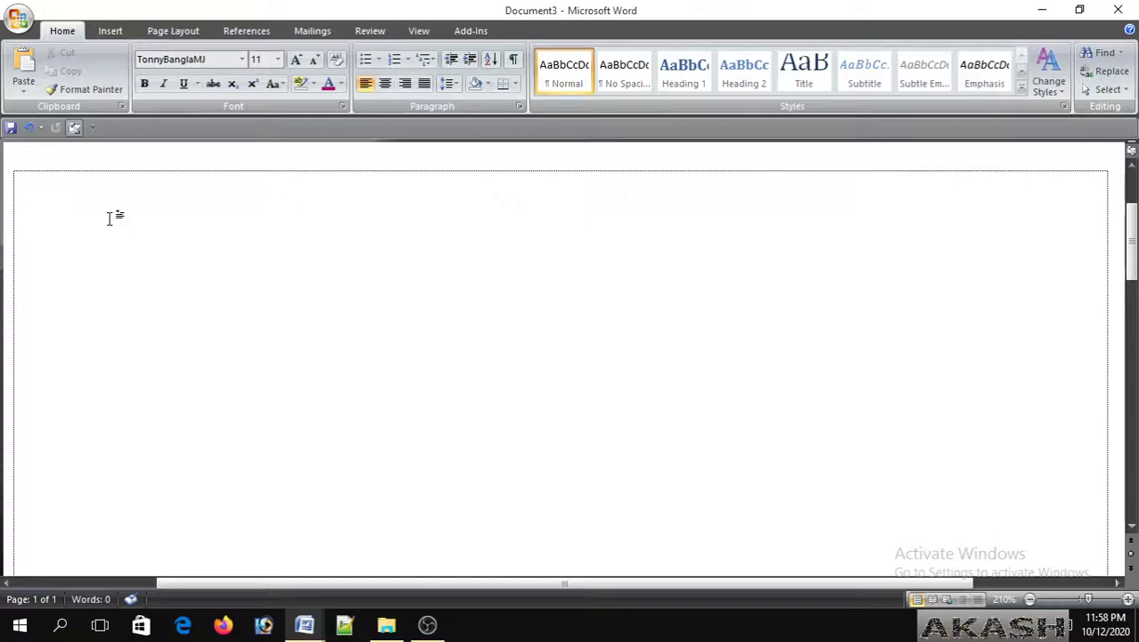
# Step: Switch to Times New Roman, type 'Ctrl - Alt = B' and start a new line
pyautogui.click(242, 59)
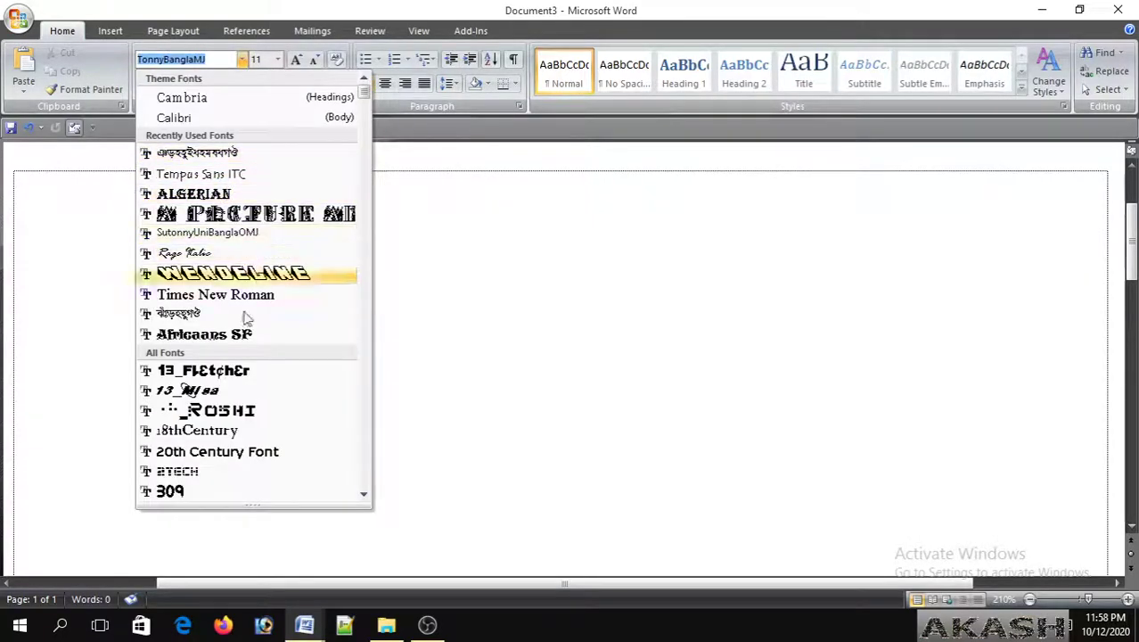
pyautogui.click(330, 296)
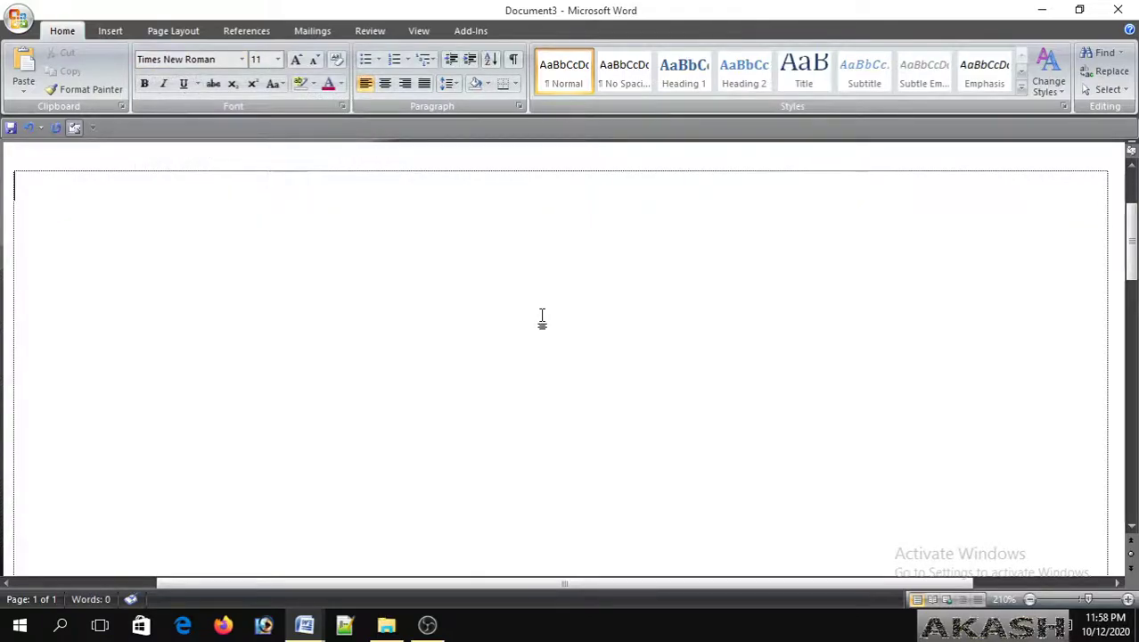
pyautogui.write('Ct')
pyautogui.write('rk')
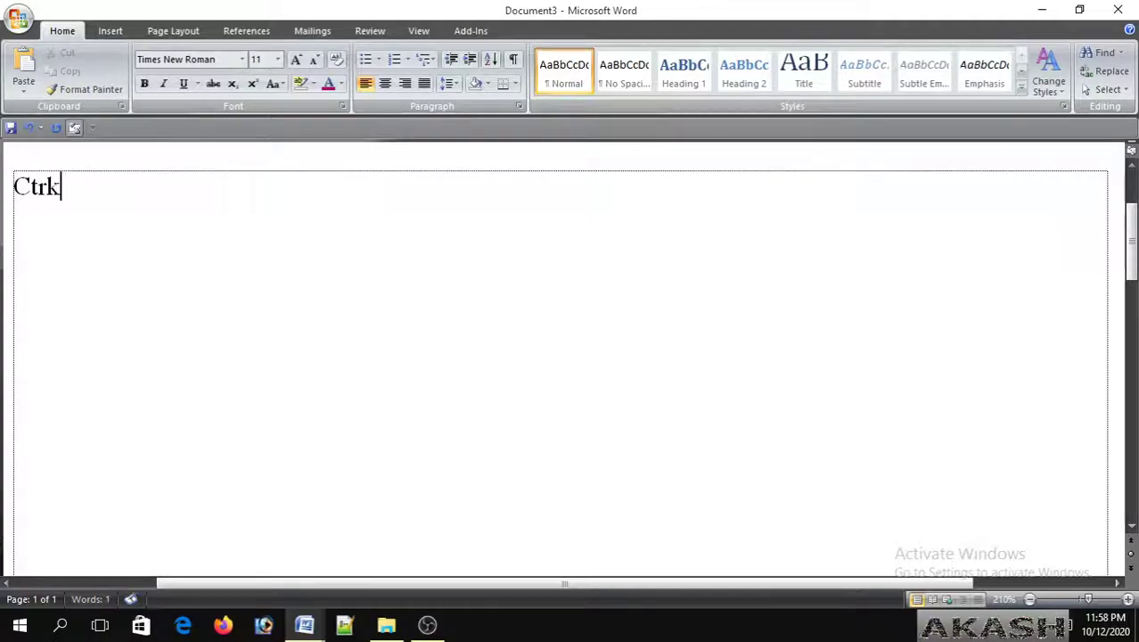
pyautogui.press('BackSpace')
pyautogui.write('l')
pyautogui.write(' - A')
pyautogui.write('lt')
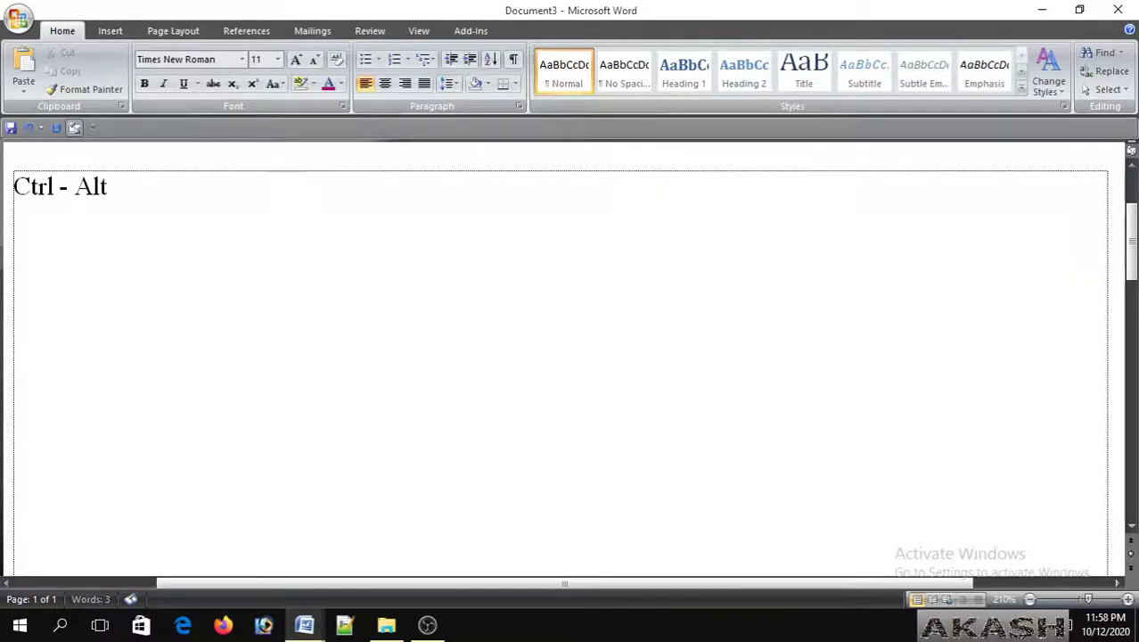
pyautogui.write(' = B')
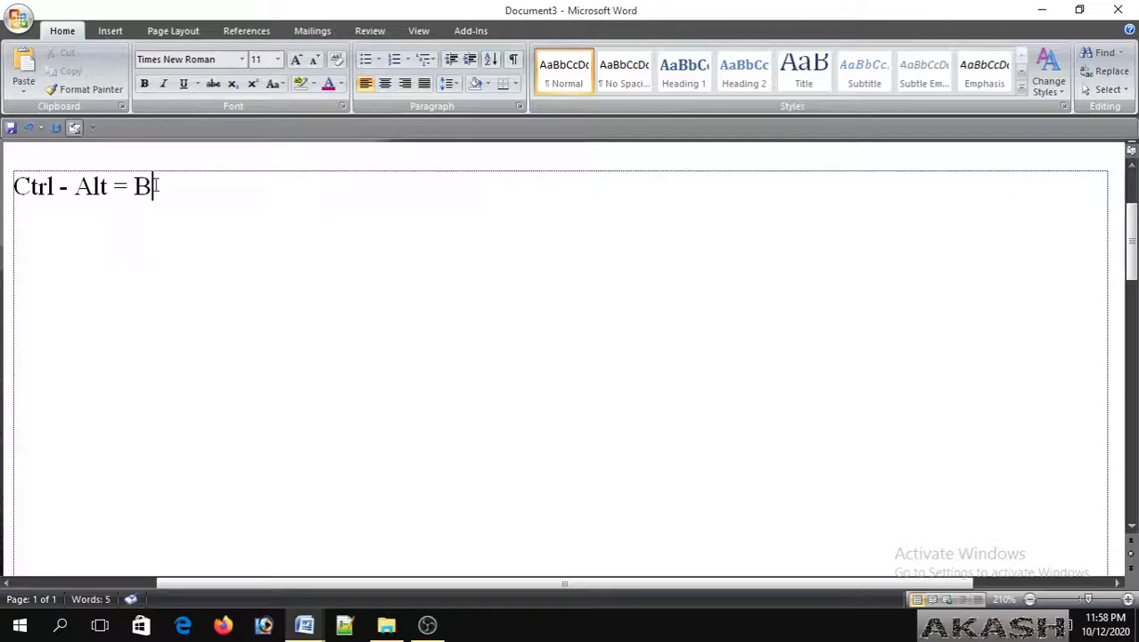
pyautogui.moveTo(134, 186); pyautogui.dragTo(183, 188)
pyautogui.click(183, 188)
pyautogui.press('Return')
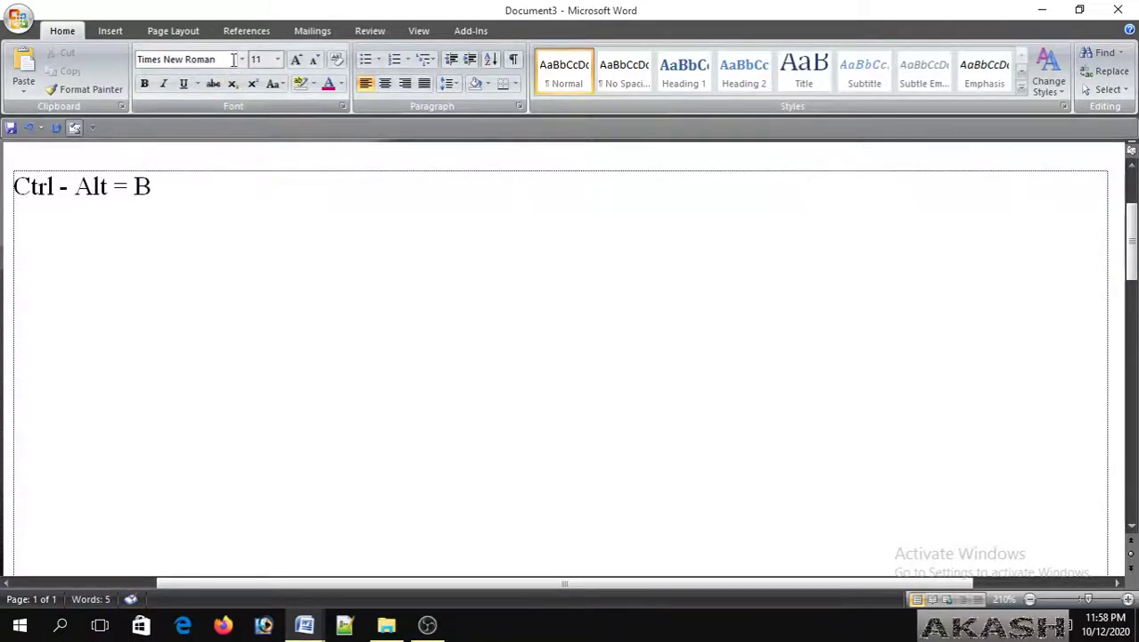
# Step: In TonnyBanglaMJ, type Bijoy keystrokes 'lkjh 'Dv' and a row of Bangla consonants below the note
pyautogui.click(243, 59)
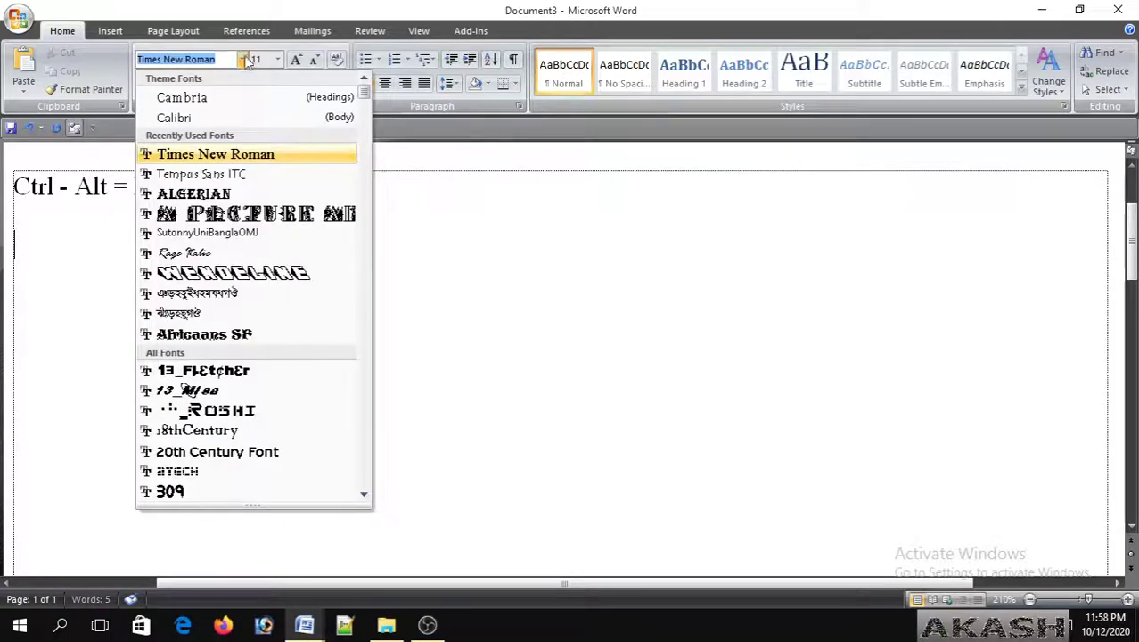
pyautogui.click(214, 293)
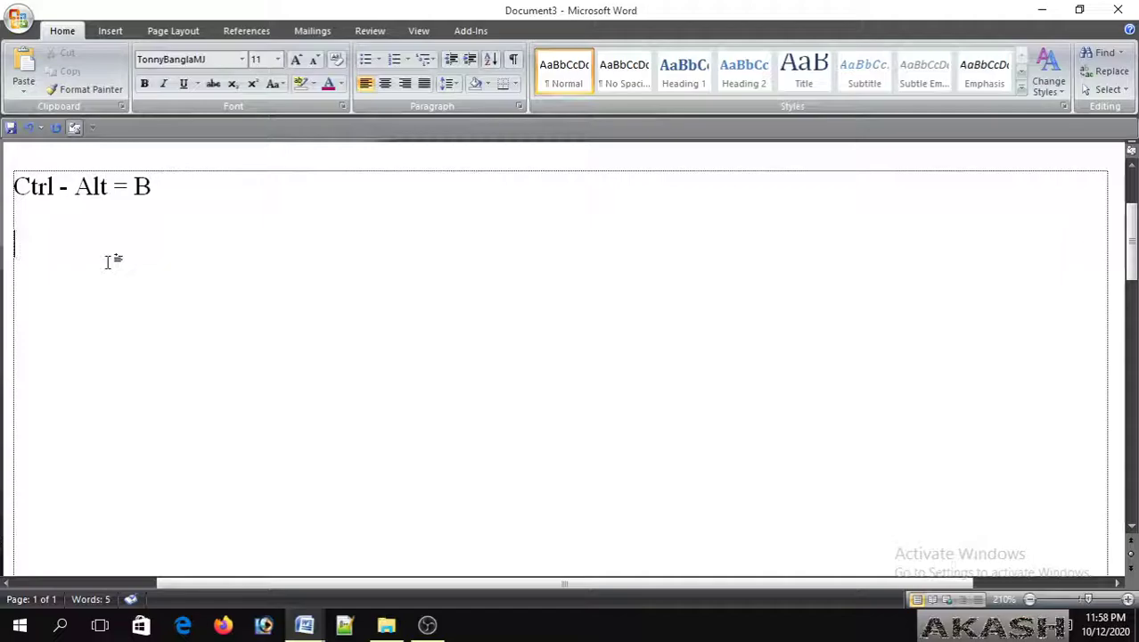
pyautogui.write('jk')
pyautogui.press('BackSpace')
pyautogui.press('BackSpace')
pyautogui.write('l')
pyautogui.write('k')
pyautogui.write('j')
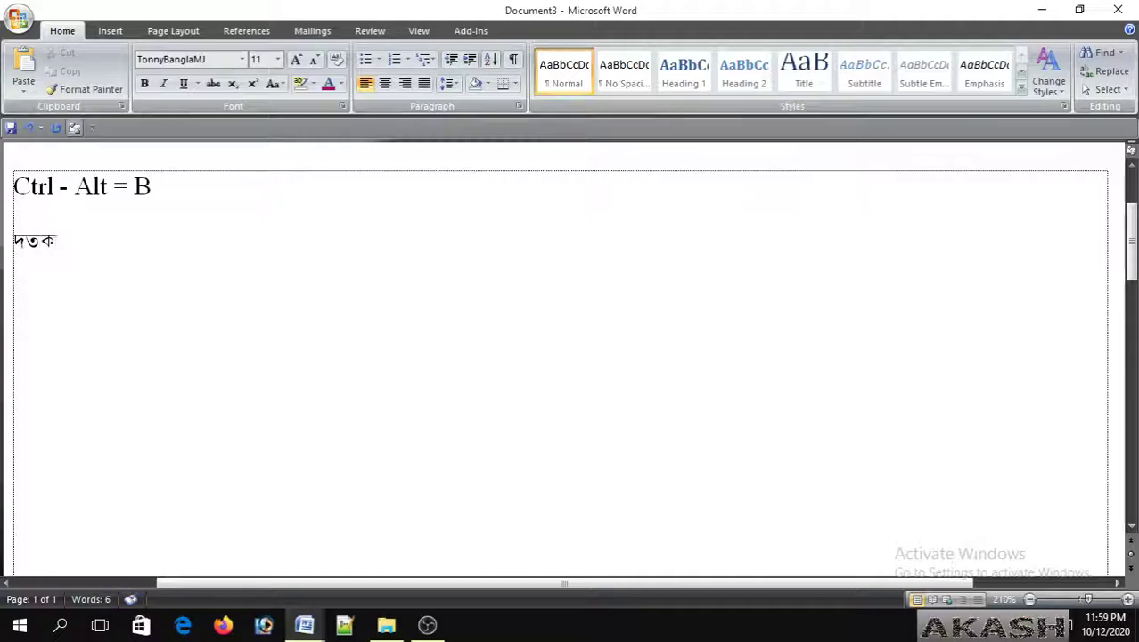
pyautogui.write('h')
pyautogui.write(" '")
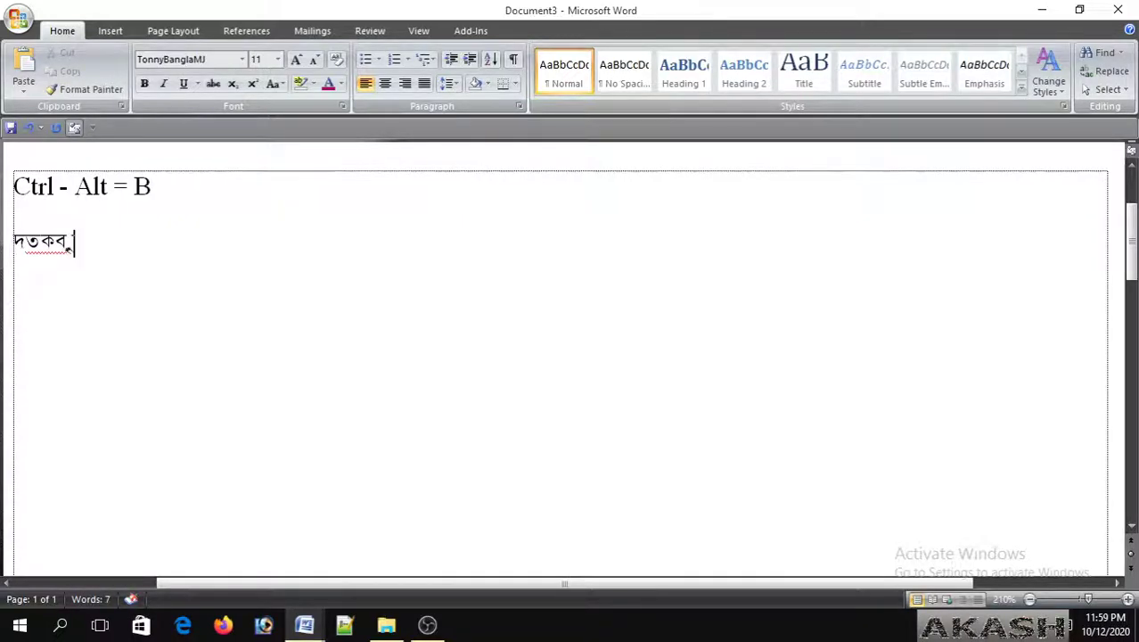
pyautogui.write('D')
pyautogui.write('v')
pyautogui.write('দ')
pyautogui.press('BackSpace')
pyautogui.write(':দতক')
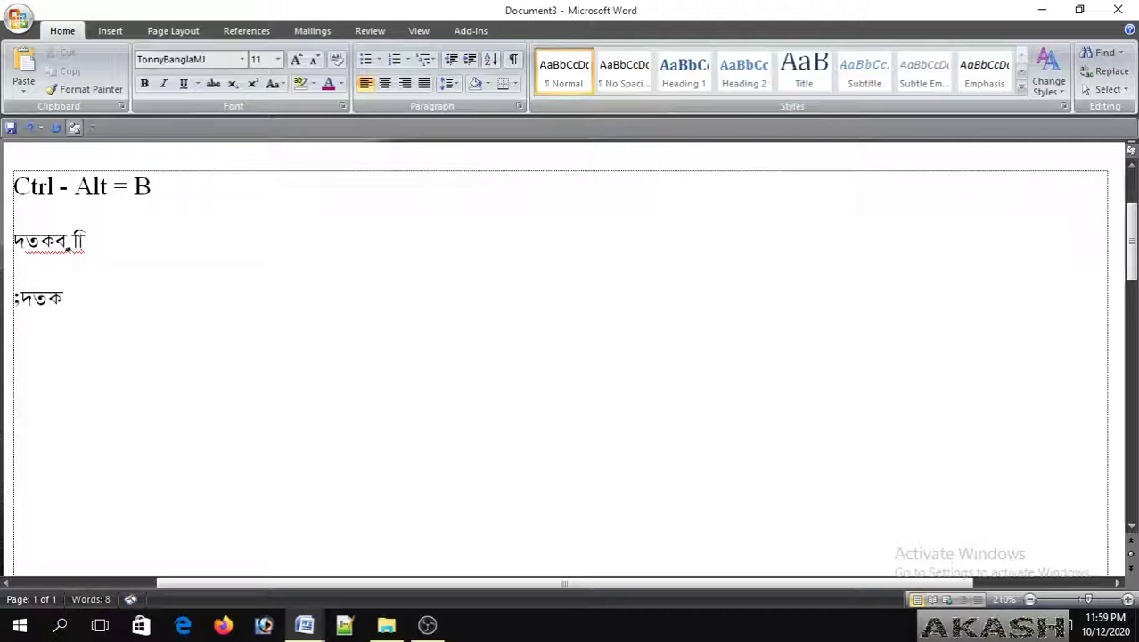
pyautogui.write('ব ি')
pyautogui.write(' ড়')
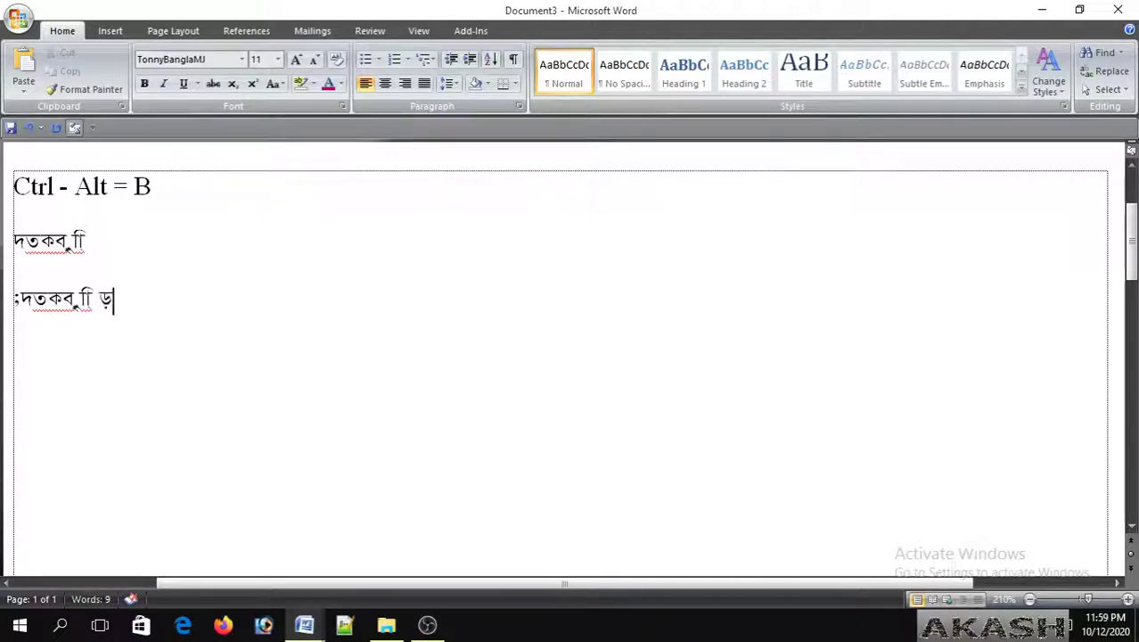
pyautogui.write('গ')
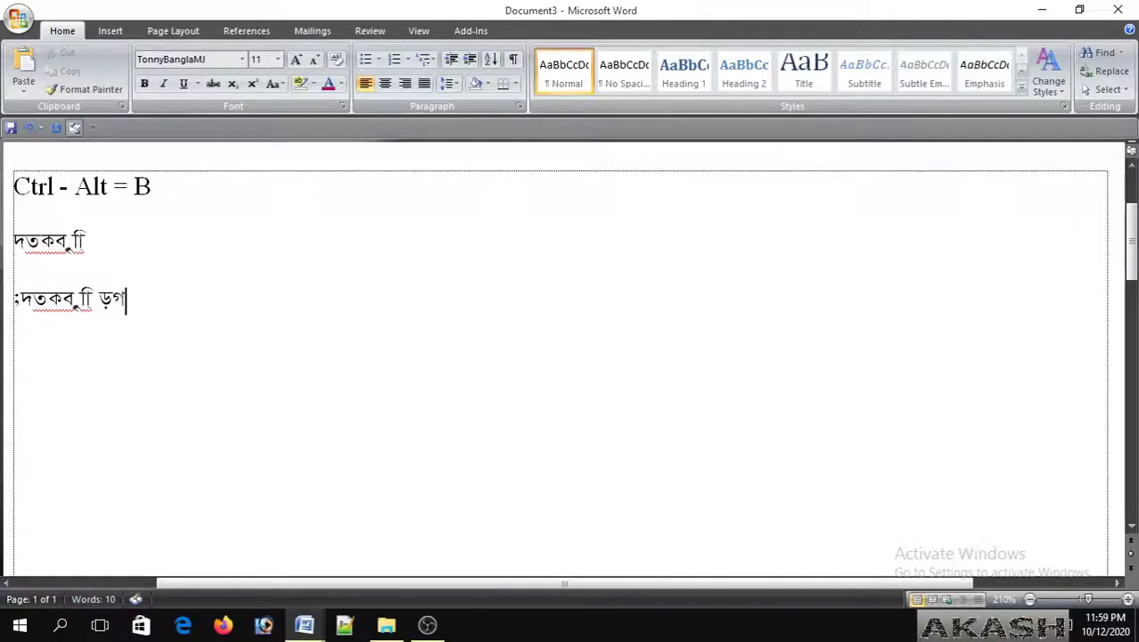
pyautogui.write('হজচ')
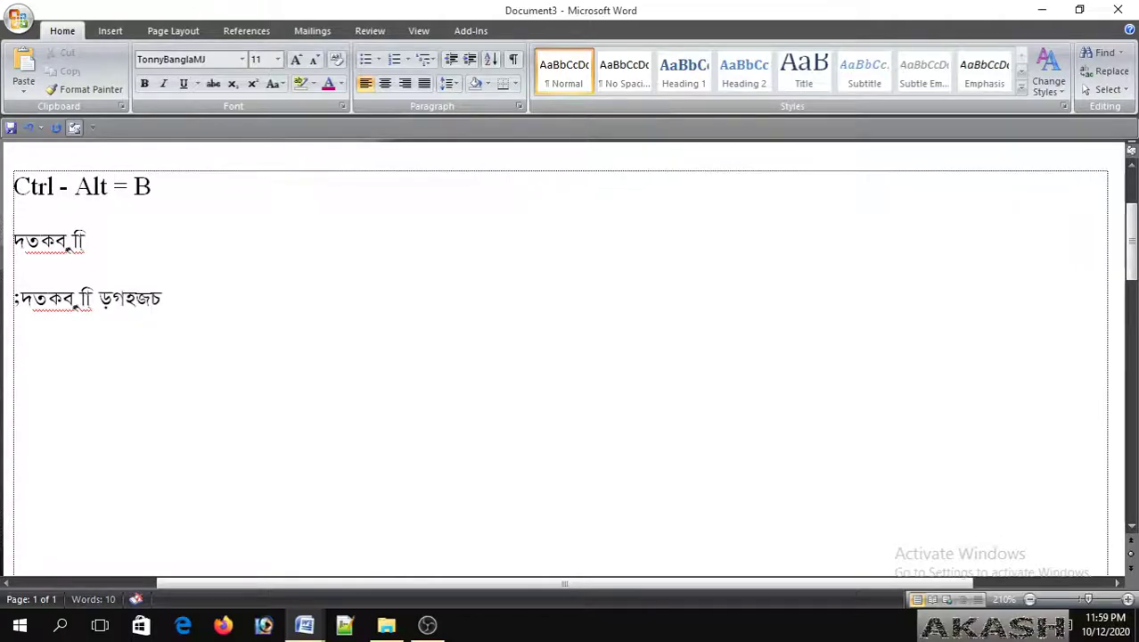
pyautogui.write(' ঙ')
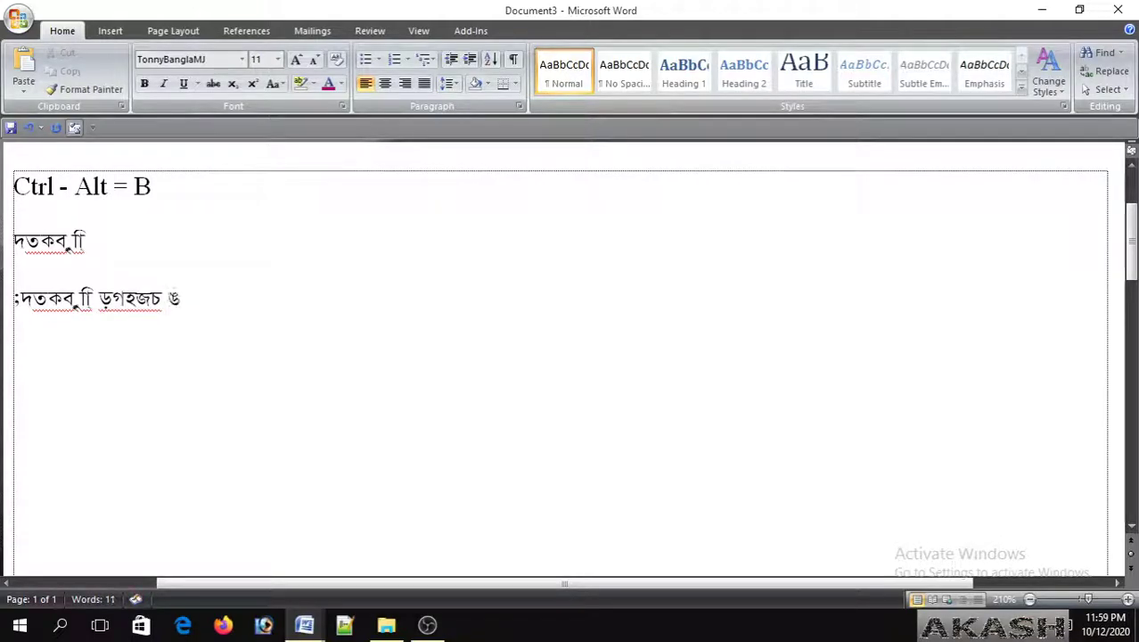
pyautogui.write('যড')
pyautogui.write('পট')
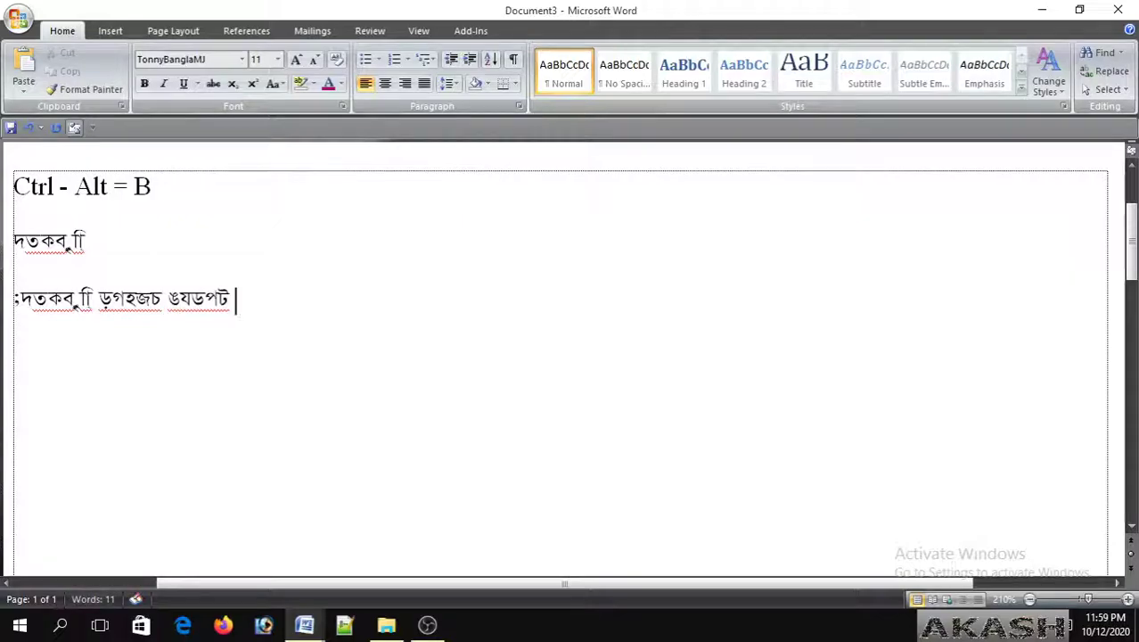
pyautogui.write(' ম')
pyautogui.write('সন')
pyautogui.write('্')
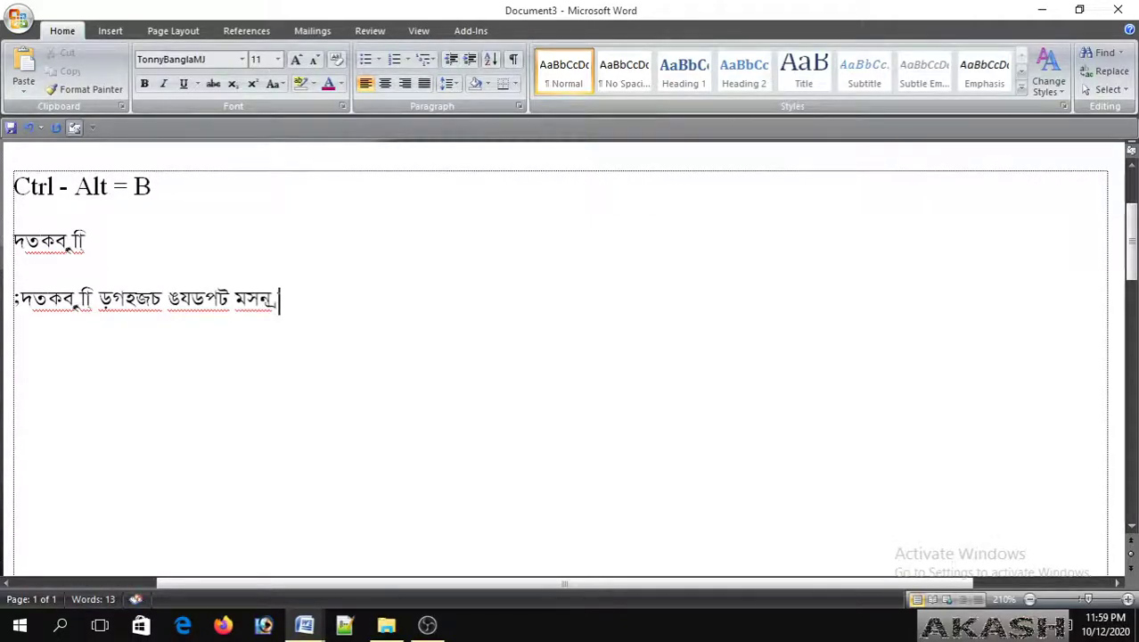
pyautogui.write('ওর')
pyautogui.write('ে')
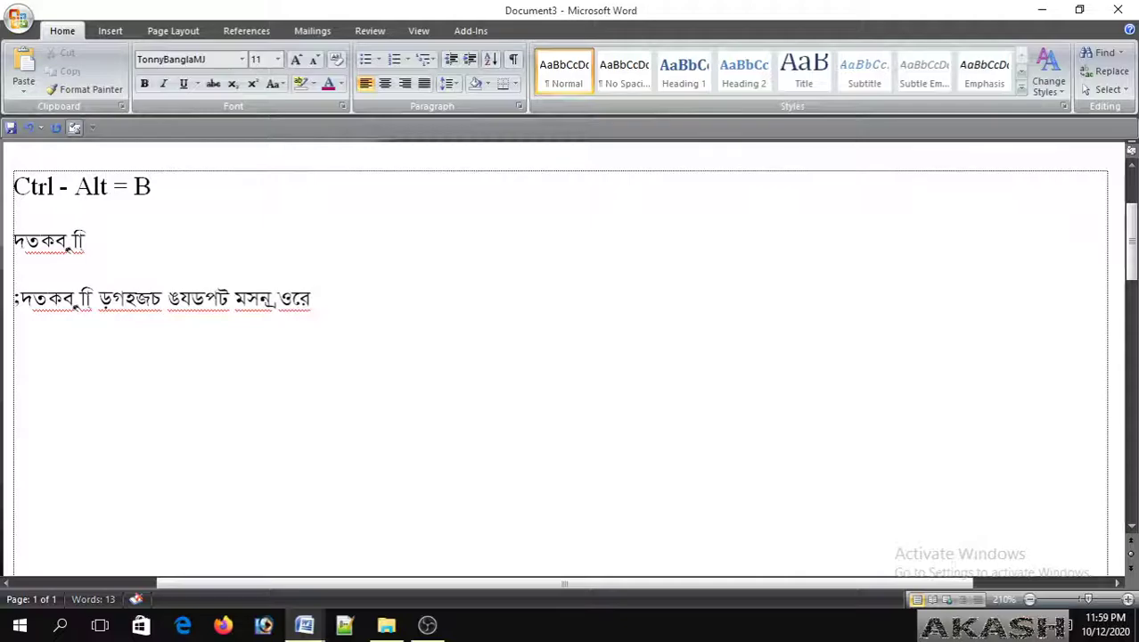
# Step: Erase the remaining Bangla practice words and the empty line below them with Backspace
pyautogui.press('BackSpace')
pyautogui.press('BackSpace')
pyautogui.press('BackSpace')
pyautogui.press('BackSpace')
pyautogui.press('BackSpace')
pyautogui.press('BackSpace')
pyautogui.press('BackSpace')
pyautogui.press('BackSpace')
pyautogui.press('BackSpace')
pyautogui.press('BackSpace')
pyautogui.press('BackSpace')
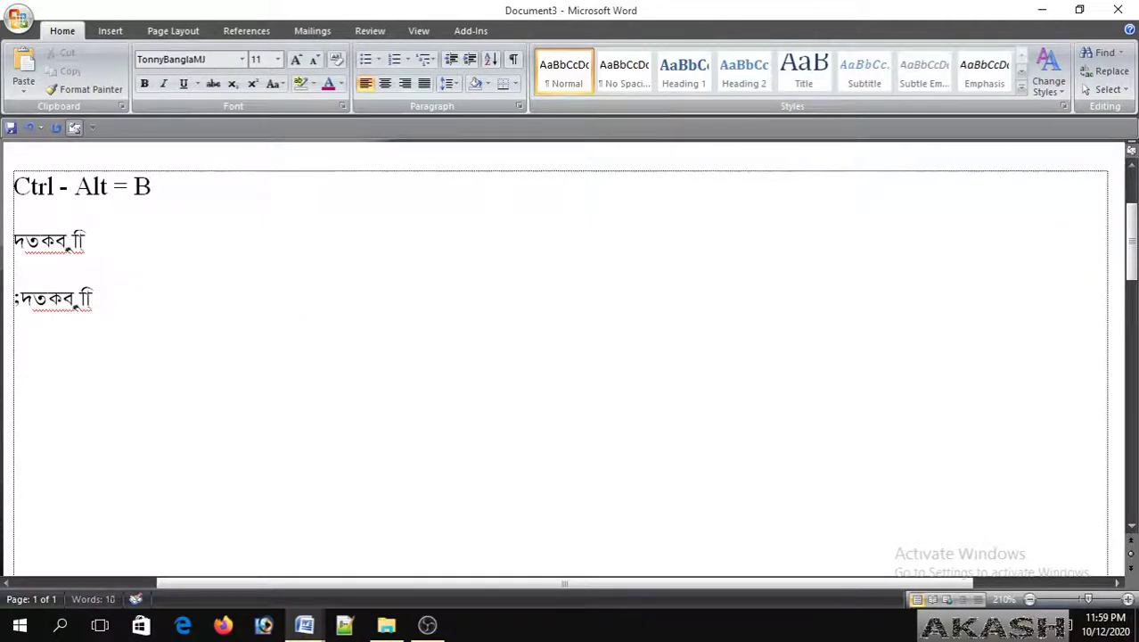
pyautogui.press('BackSpace')
pyautogui.press('BackSpace')
pyautogui.press('BackSpace')
pyautogui.press('BackSpace')
pyautogui.press('BackSpace')
pyautogui.press('BackSpace')
pyautogui.press('BackSpace')
pyautogui.press('BackSpace')
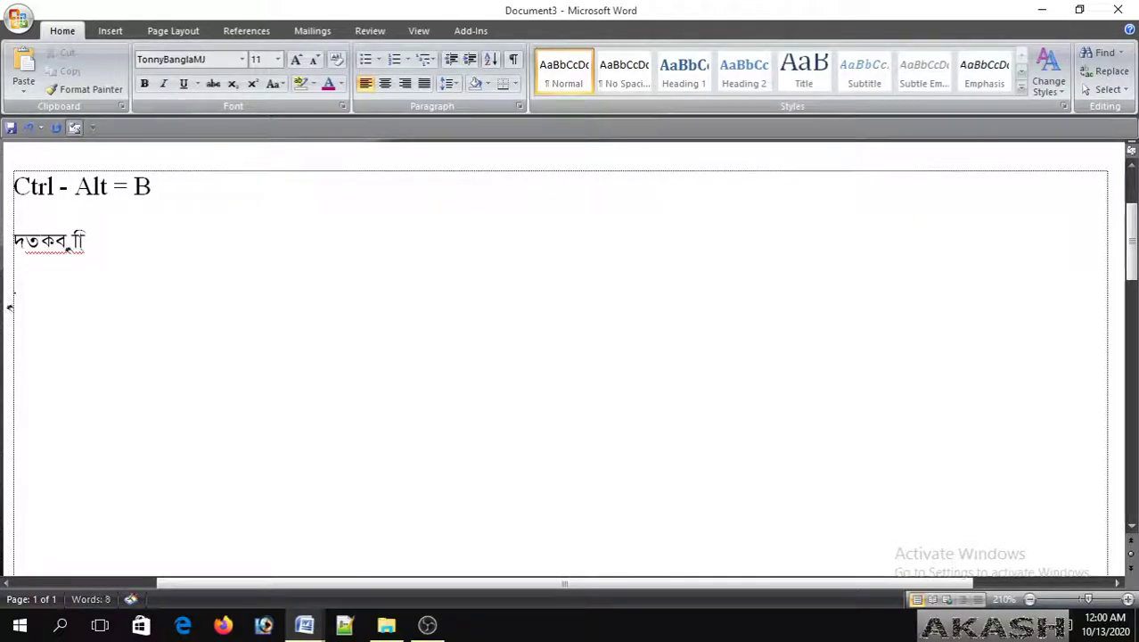
pyautogui.press('BackSpace')
pyautogui.press('BackSpace')
pyautogui.press('BackSpace')
pyautogui.press('BackSpace')
pyautogui.press('BackSpace')
pyautogui.press('BackSpace')
pyautogui.press('BackSpace')
pyautogui.press('BackSpace')
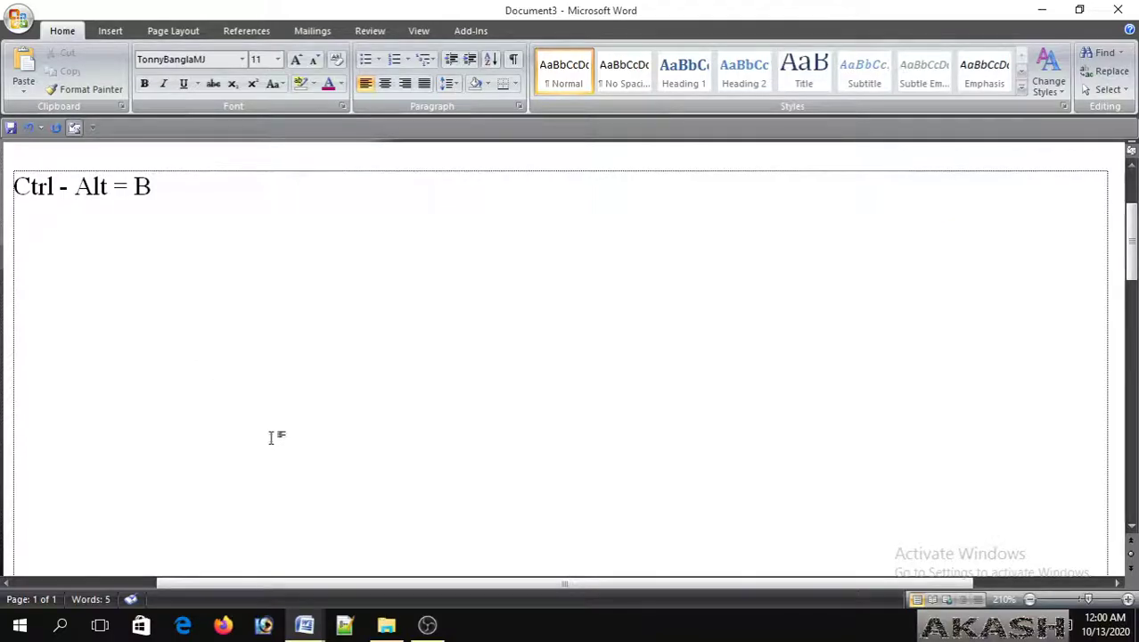
# Step: Open the b-1 key chart from New folder (2) in Picasa, then close it
pyautogui.click(398, 629)
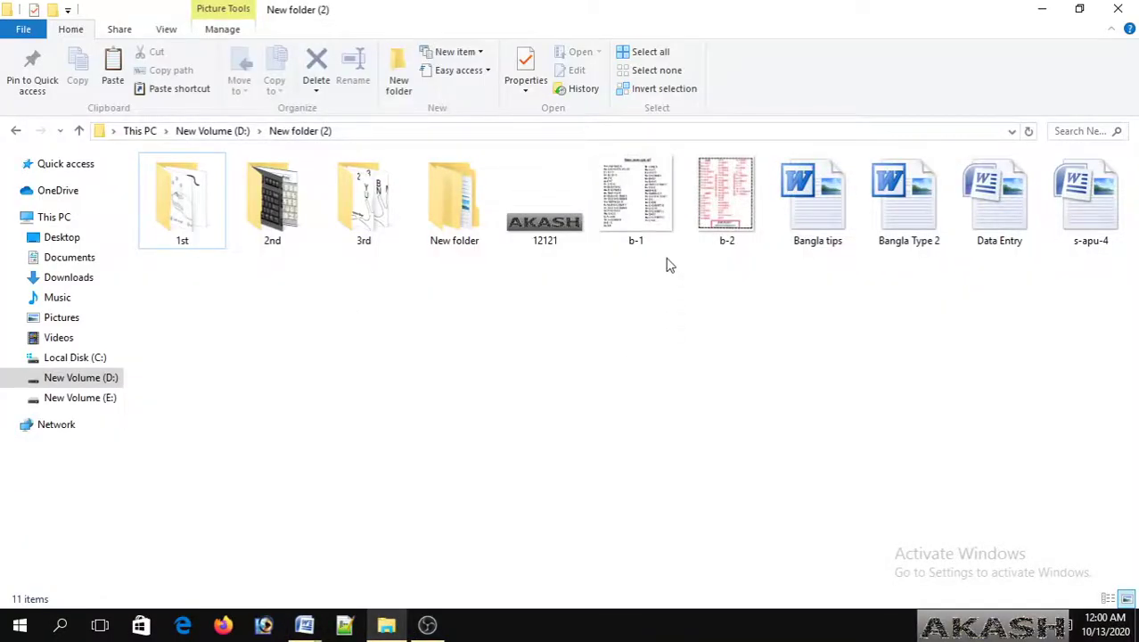
pyautogui.click(640, 181)
pyautogui.doubleClick(639, 181)
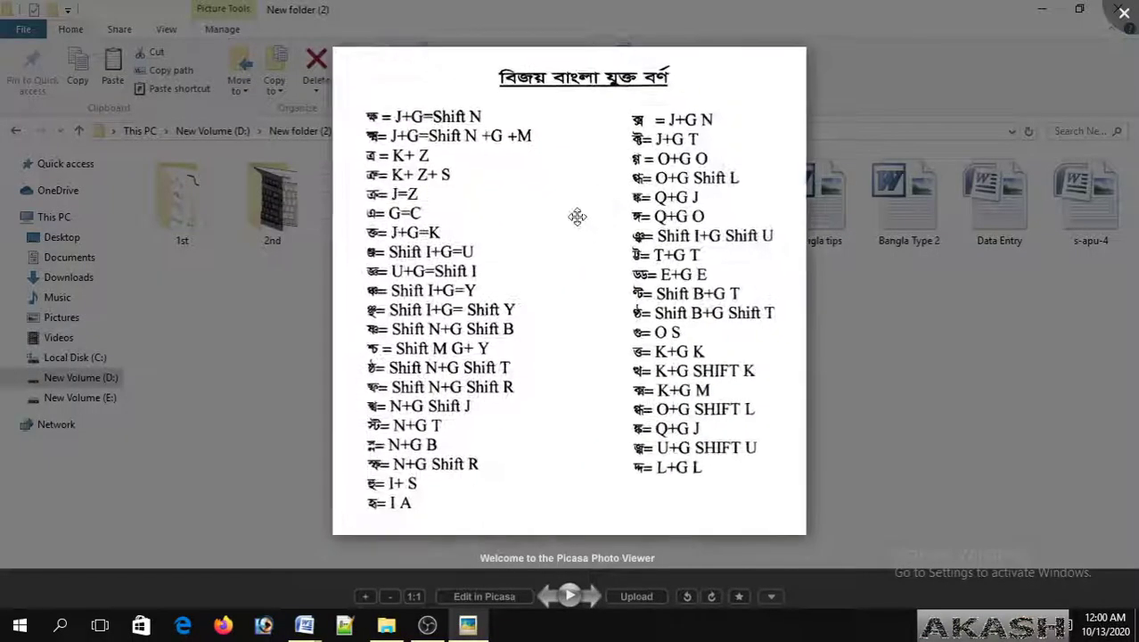
pyautogui.click(1121, 15)
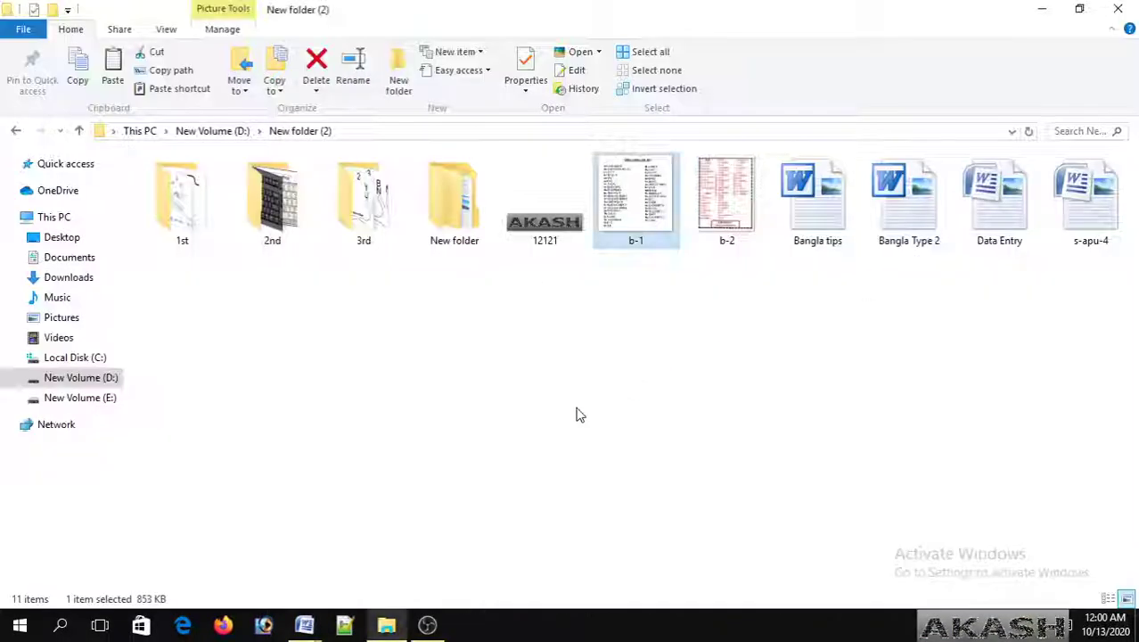
# Step: View the b-2 vowel and consonant chart zoomed in, then close it
pyautogui.doubleClick(723, 203)
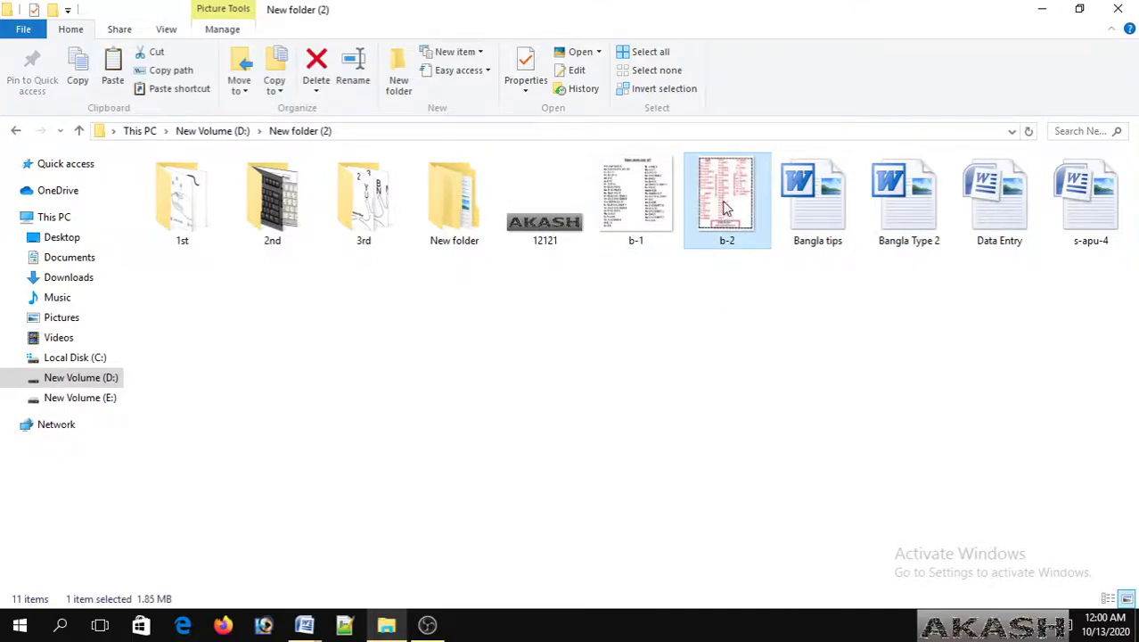
pyautogui.scroll(3, 434, 94)
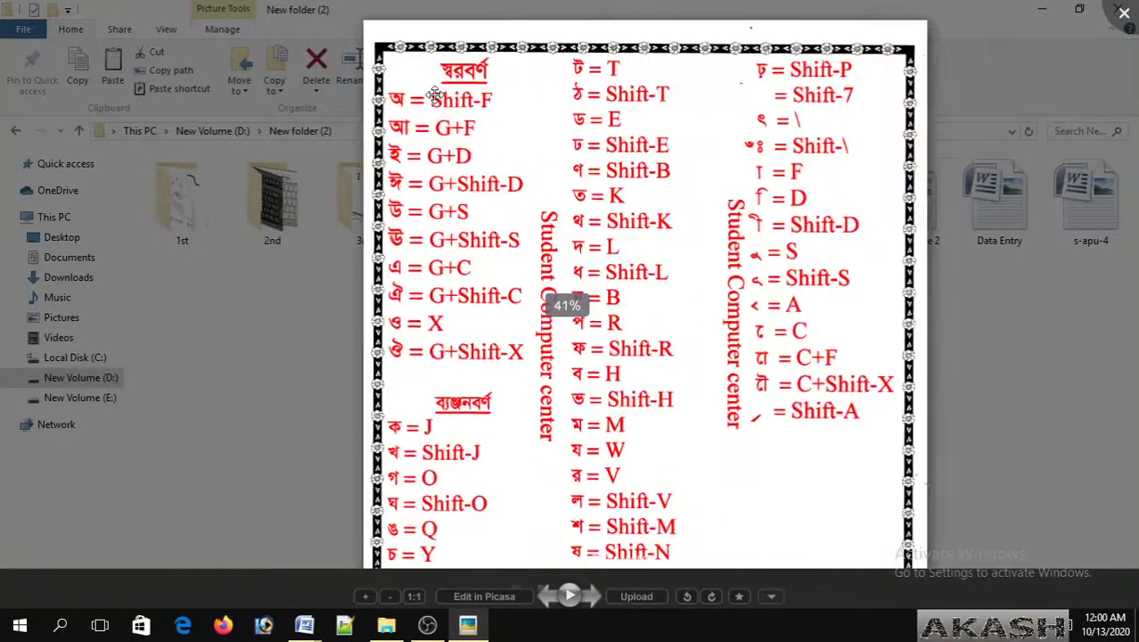
pyautogui.scroll(2, 483, 203)
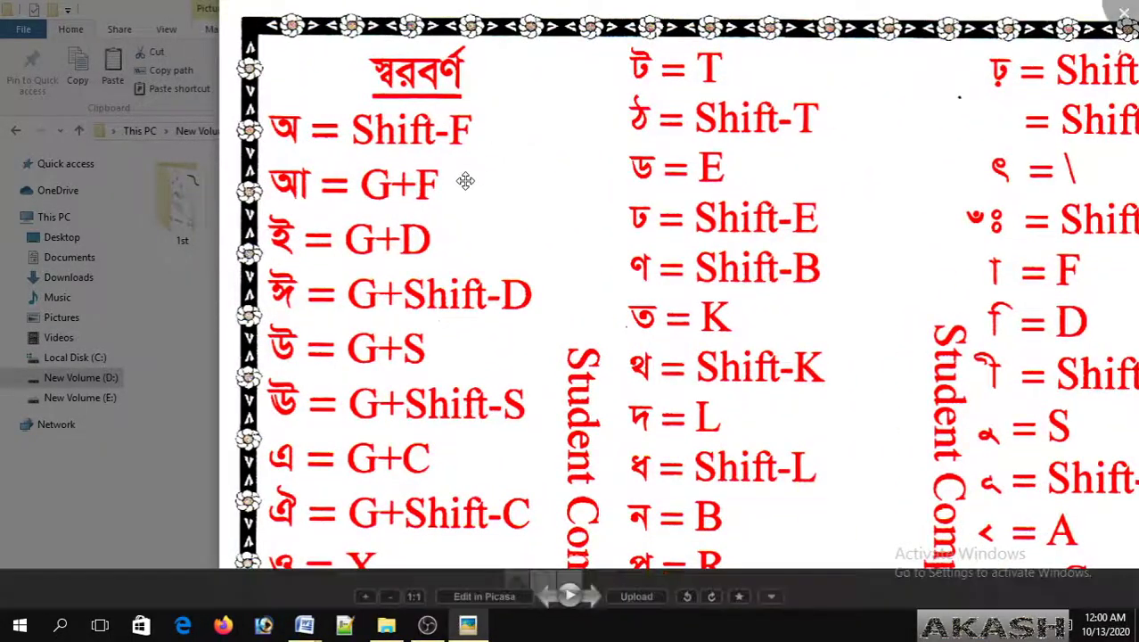
pyautogui.scroll(-2, 503, 193)
pyautogui.scroll(-2, 503, 193)
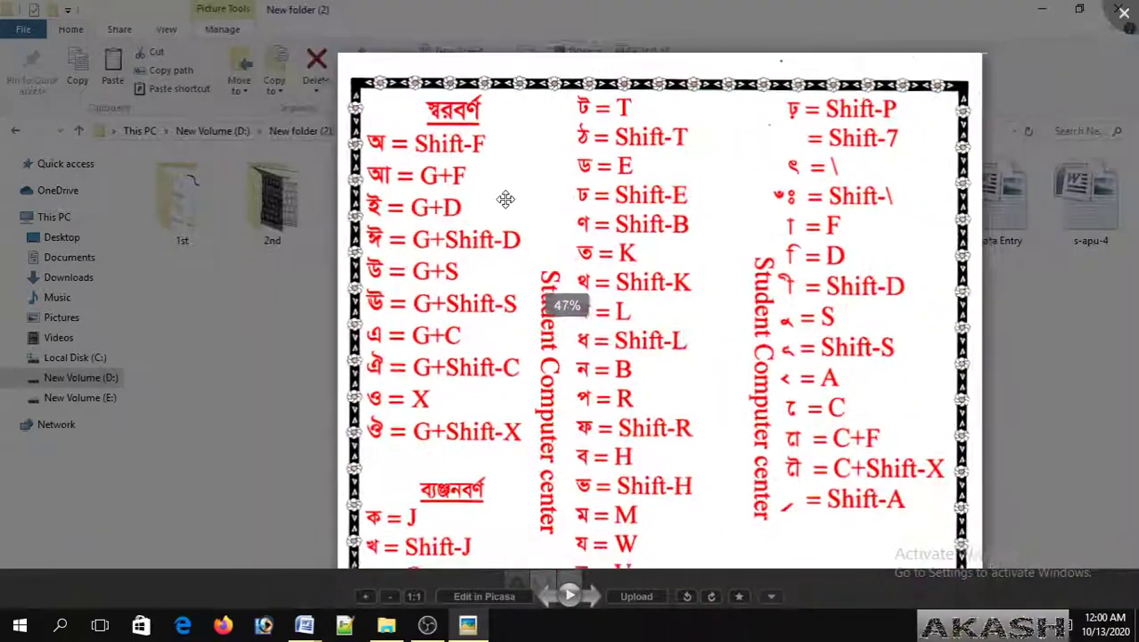
pyautogui.scroll(2, 430, 165)
pyautogui.scroll(2, 435, 157)
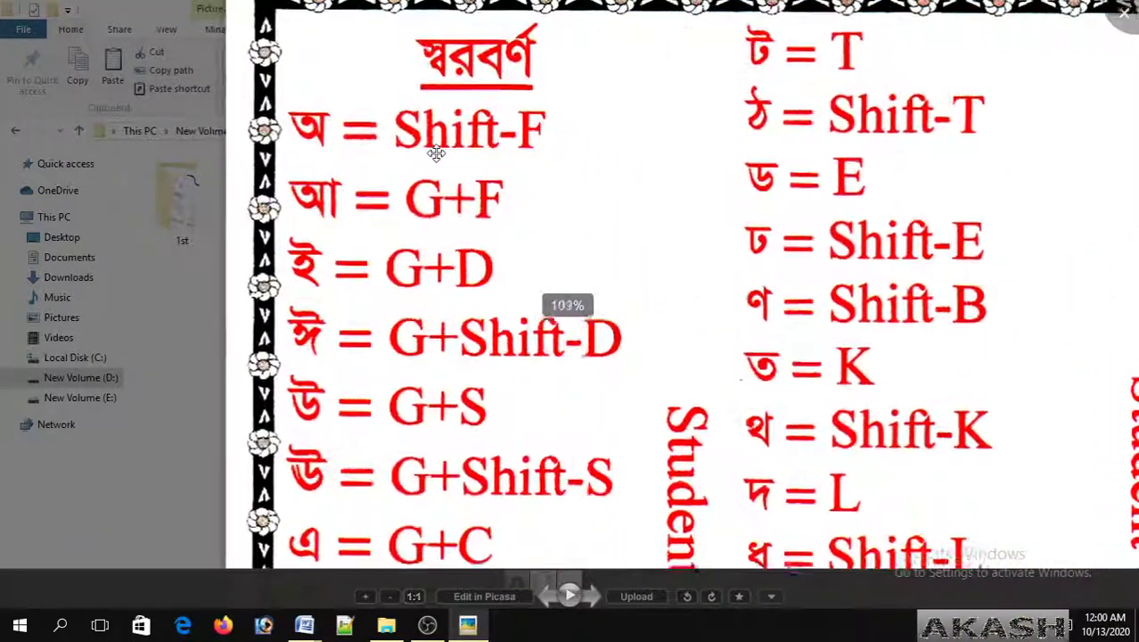
pyautogui.scroll(-1, 437, 156)
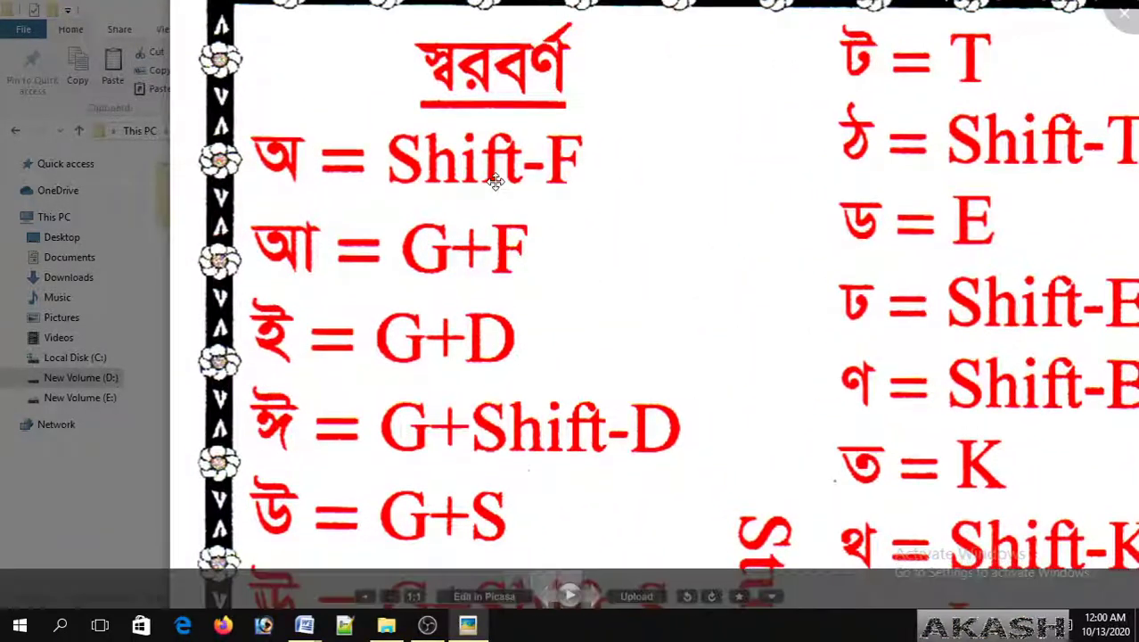
pyautogui.scroll(-1, 495, 181)
pyautogui.scroll(-1, 470, 223)
pyautogui.scroll(-1, 475, 165)
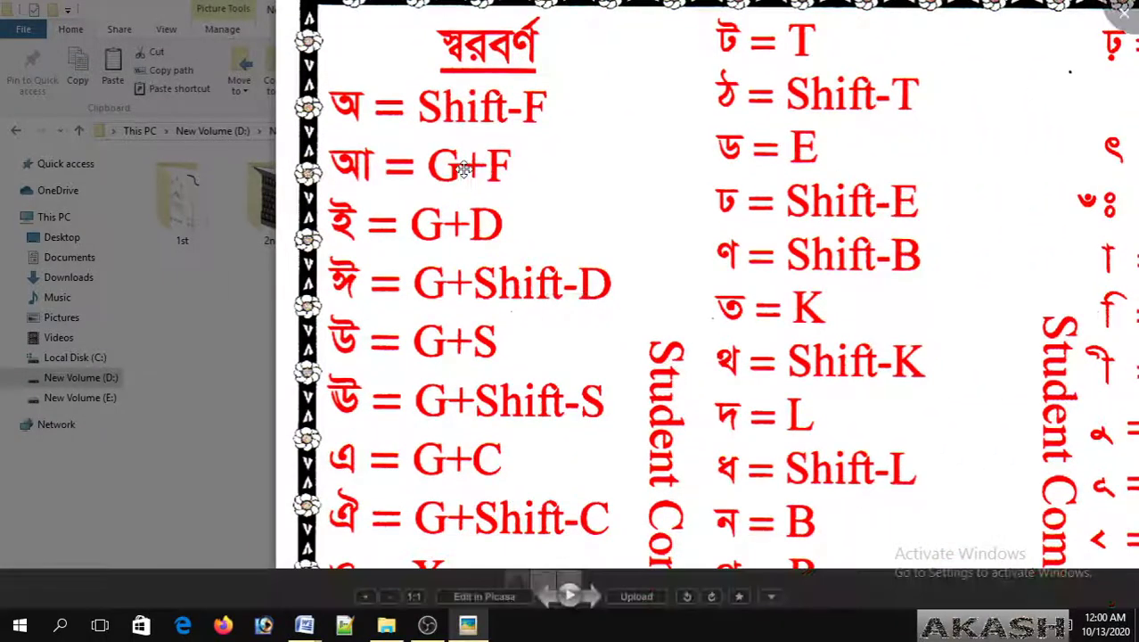
pyautogui.scroll(-1, 461, 169)
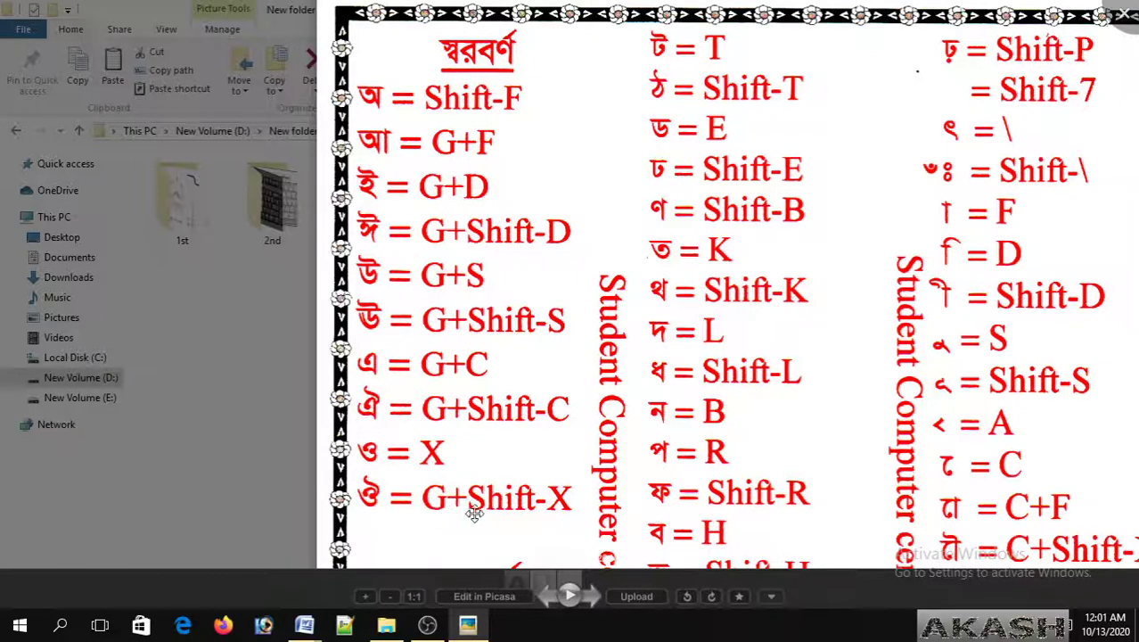
pyautogui.click(1125, 24)
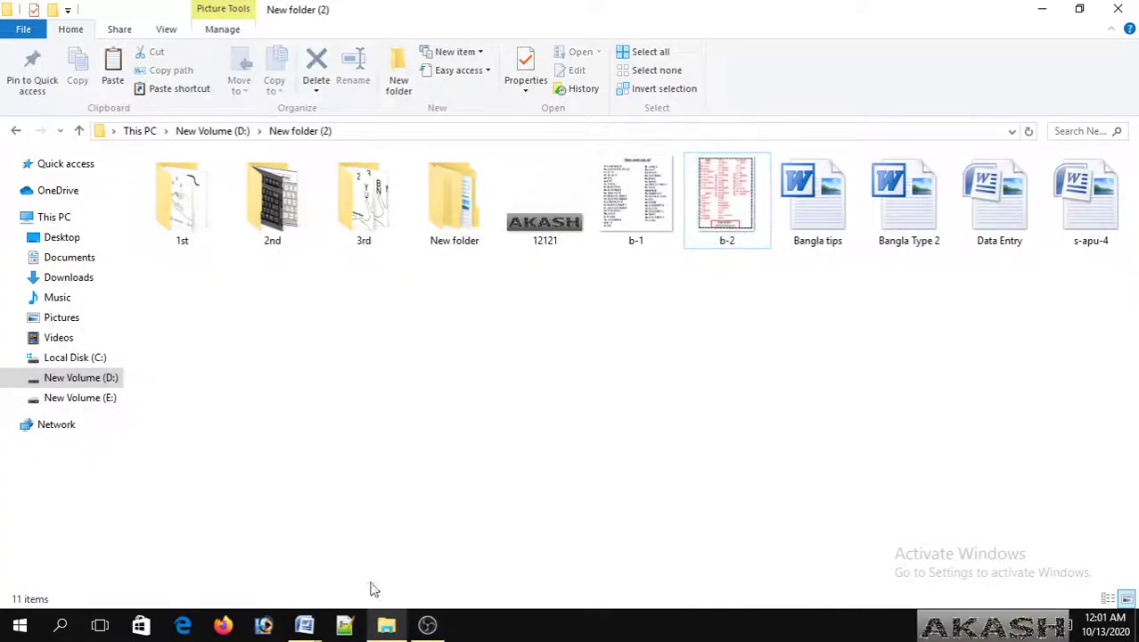
# Step: Back in Word, type the vowel series অ আ ই ঈ উ ঊ ঋ এ ঐ ও ঔ on two lines
pyautogui.moveTo(307, 628)
pyautogui.click(348, 596)
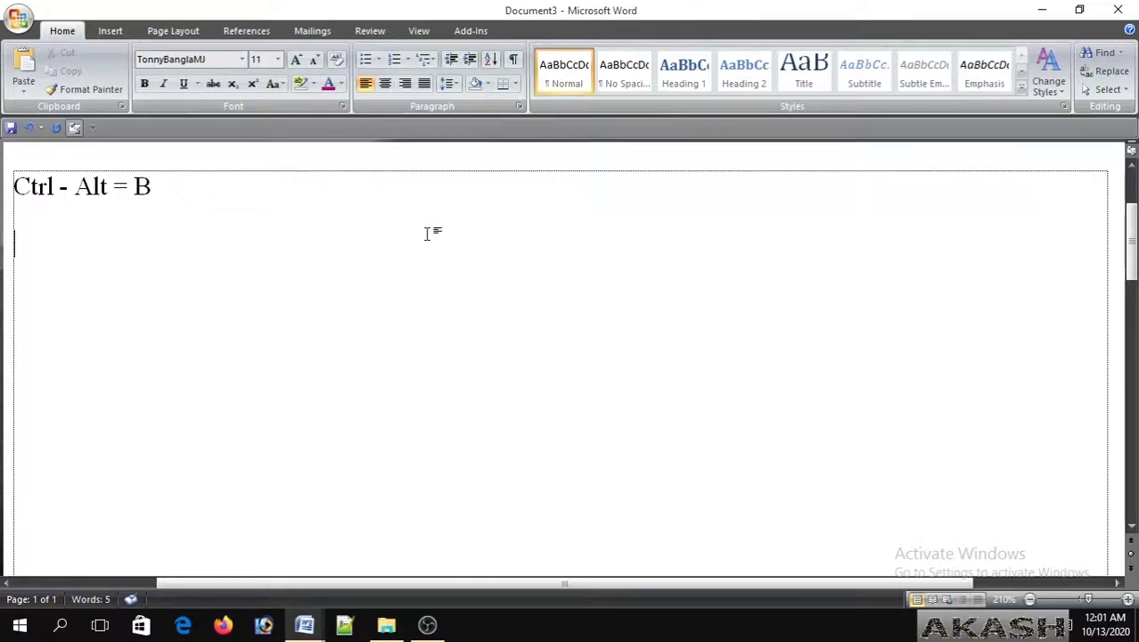
pyautogui.write('অ')
pyautogui.write(' আ ')
pyautogui.write('ই')
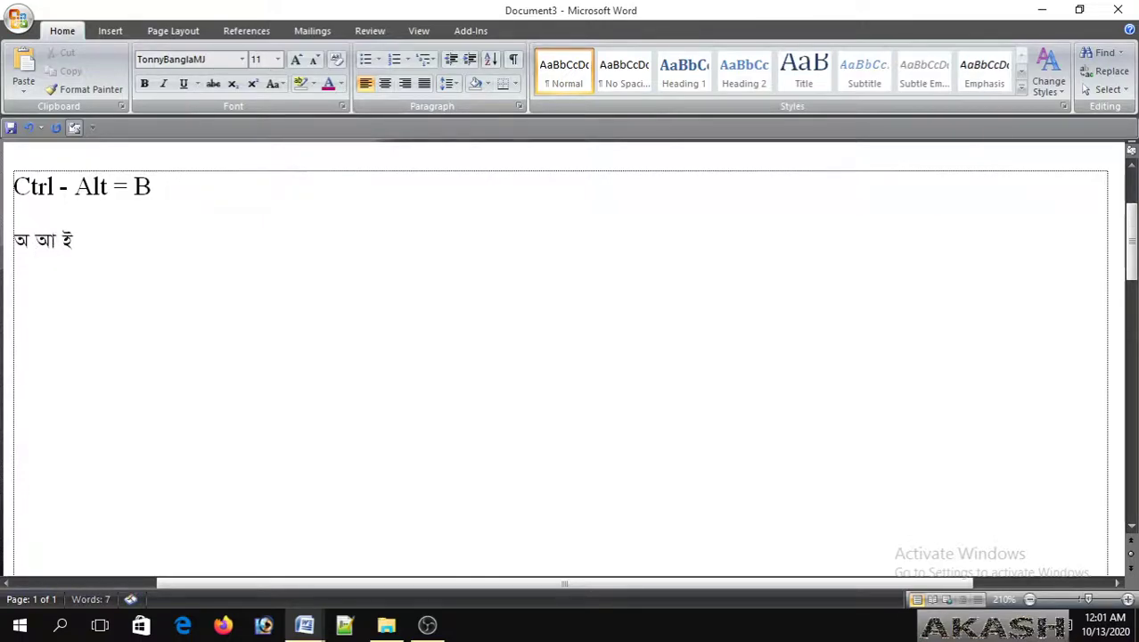
pyautogui.write(' .')
pyautogui.write('ঈ')
pyautogui.write(' .')
pyautogui.write('উ')
pyautogui.write('ঊ')
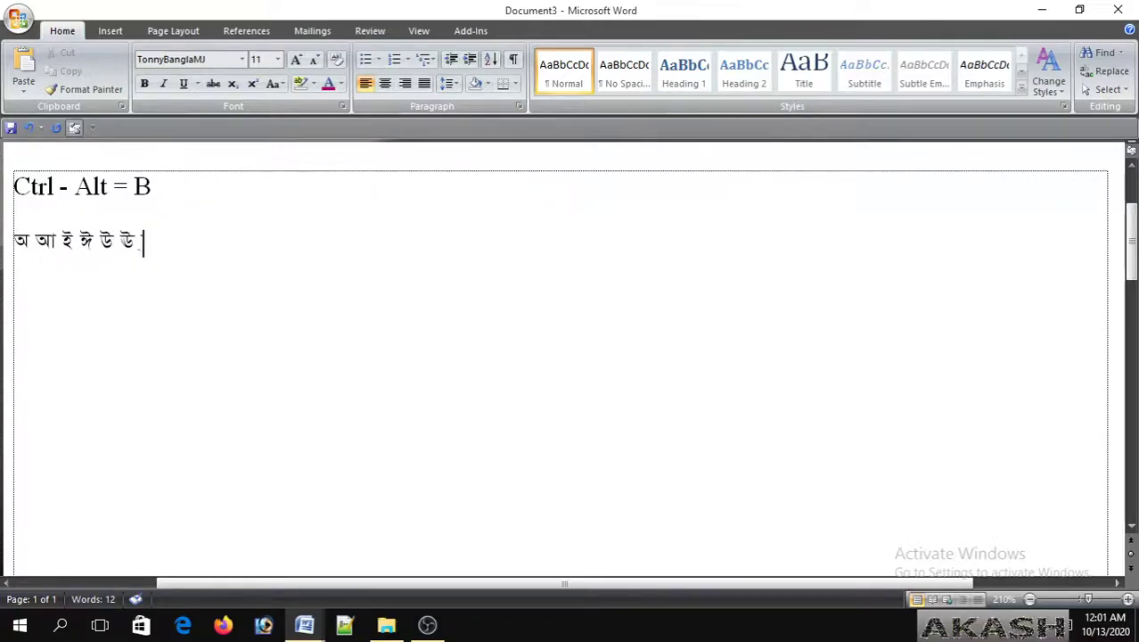
pyautogui.write(' ঋ')
pyautogui.write(' এ ')
pyautogui.write('ঐ')
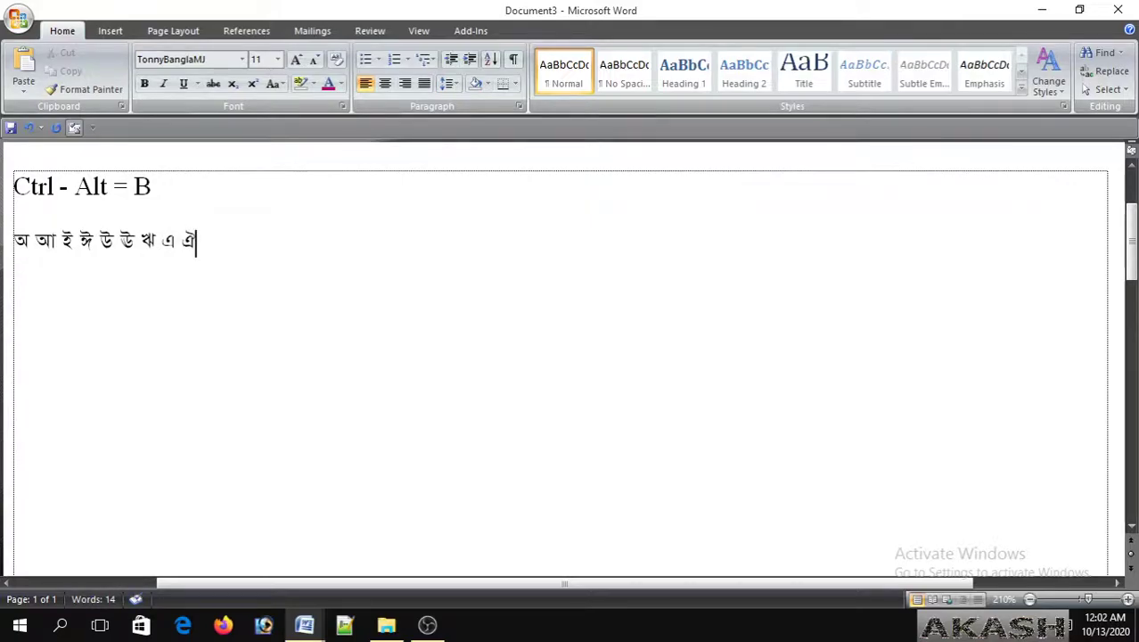
pyautogui.write(' ও')
pyautogui.write(' ঔ')
pyautogui.press('Return')
pyautogui.write('আ')
pyautogui.write('অ')
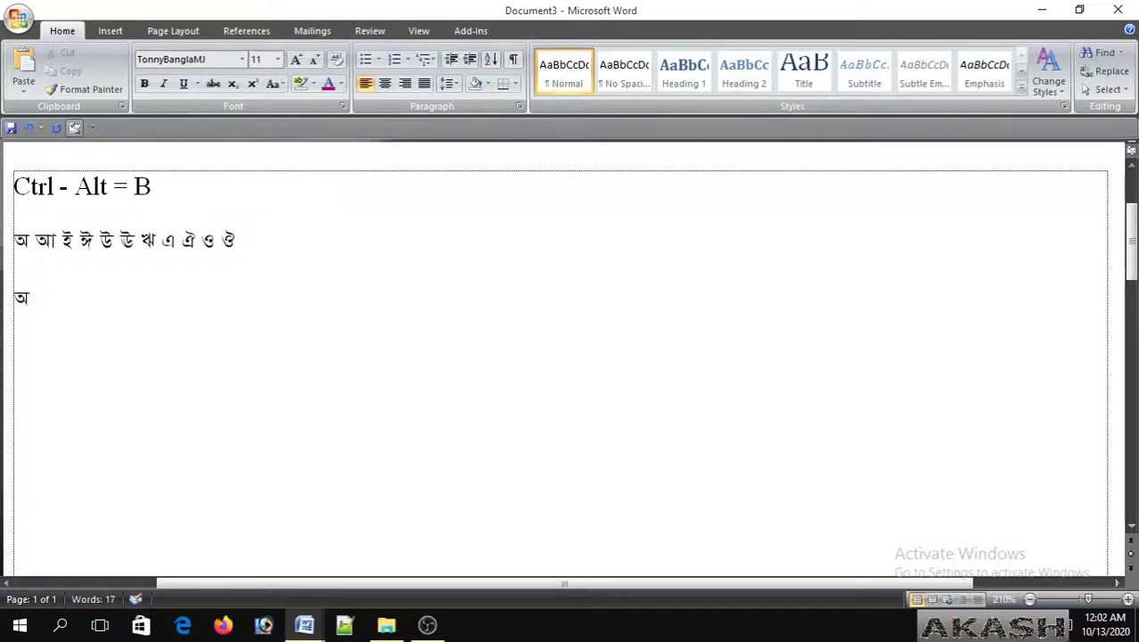
pyautogui.write(' আ ই')
pyautogui.write(' ঈ')
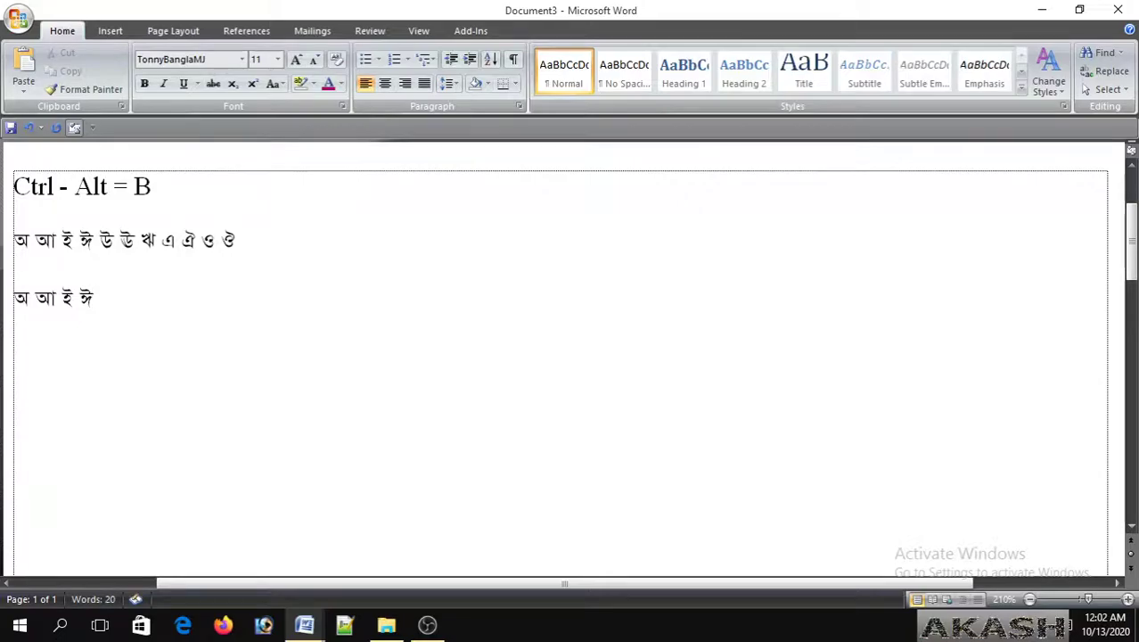
pyautogui.write(' উ')
pyautogui.write(' ঊঋ')
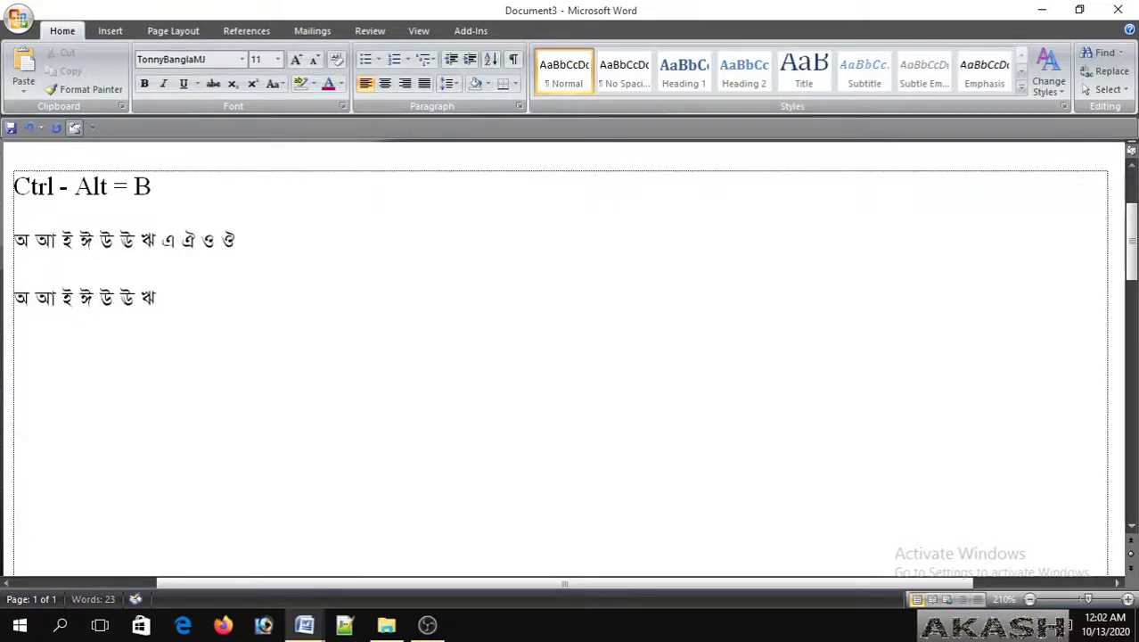
pyautogui.write(' এ ঐ ও')
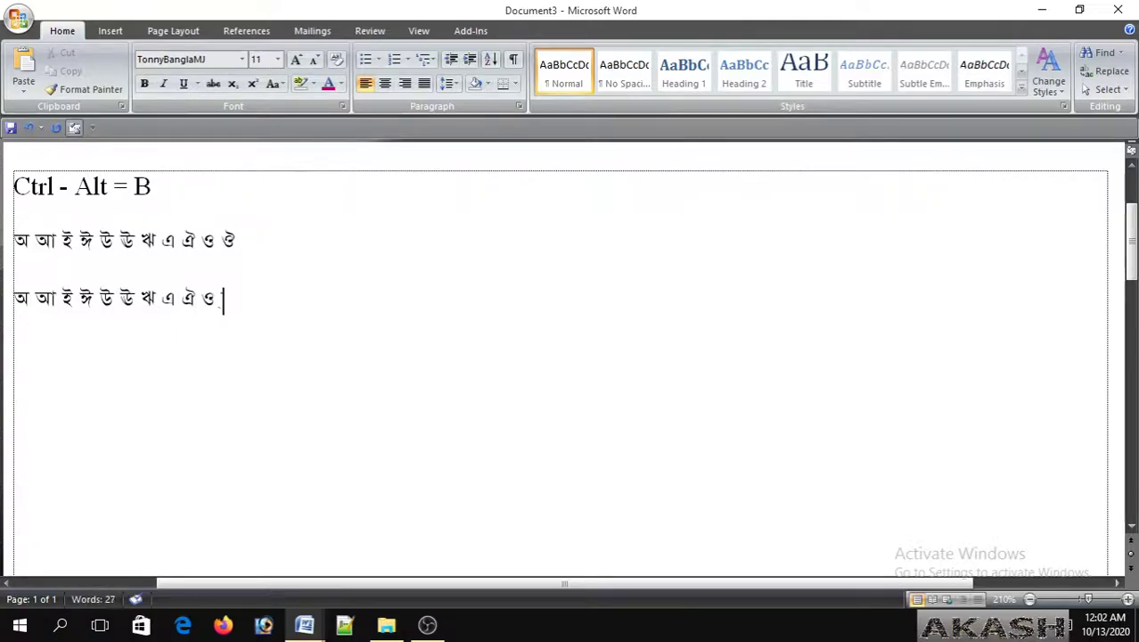
pyautogui.write('ঔ')
pyautogui.press('Return')
# Step: Reopen the b-2 chart and pan the enlarged image from its top down to the consonant rows
pyautogui.click(386, 623)
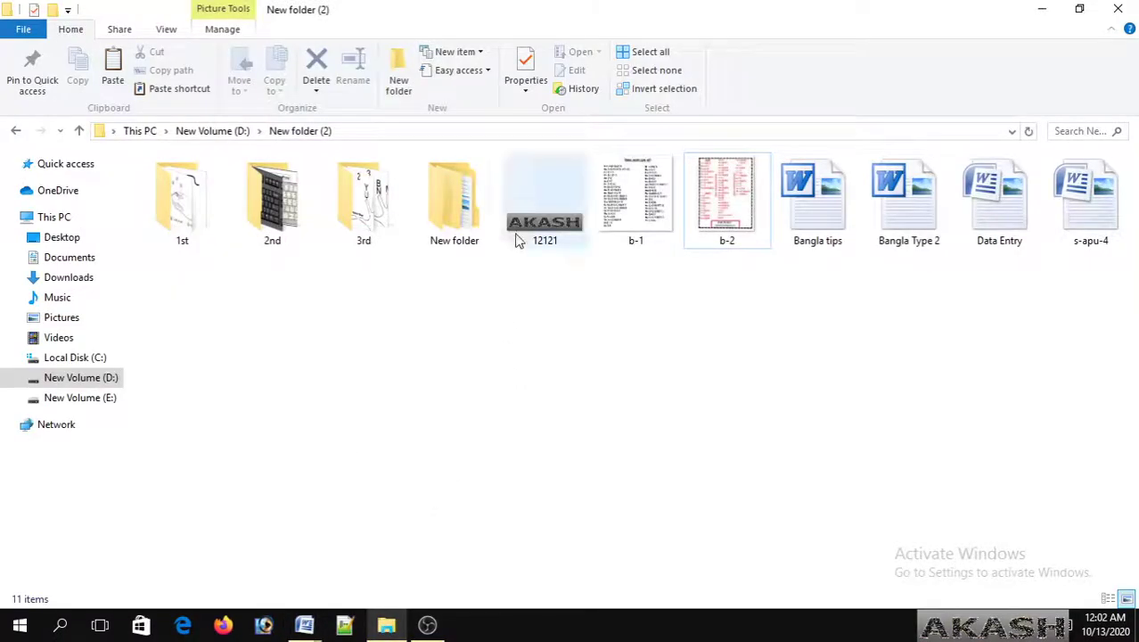
pyautogui.doubleClick(728, 178)
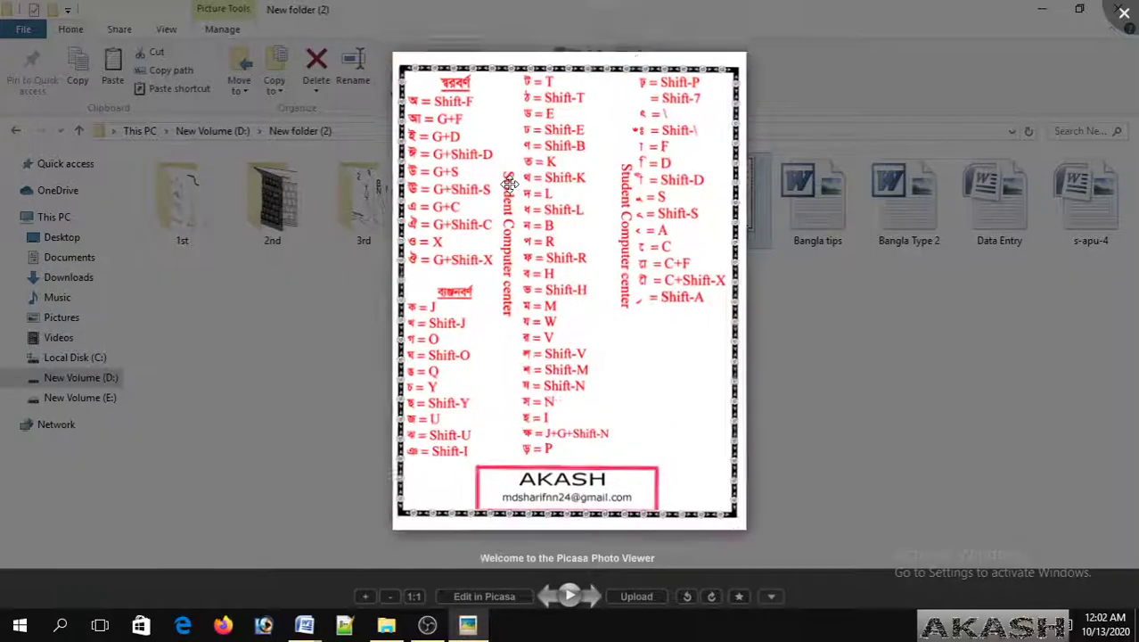
pyautogui.scroll(2, 586, 307)
pyautogui.moveTo(381, 129); pyautogui.dragTo(449, 342)
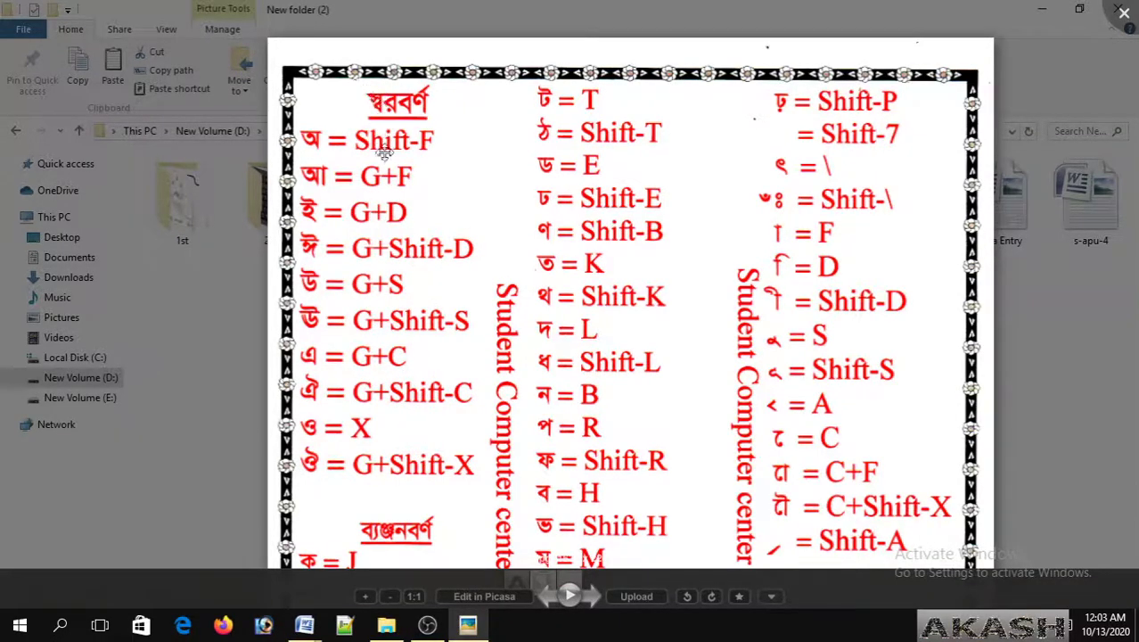
pyautogui.moveTo(386, 435); pyautogui.dragTo(401, 132)
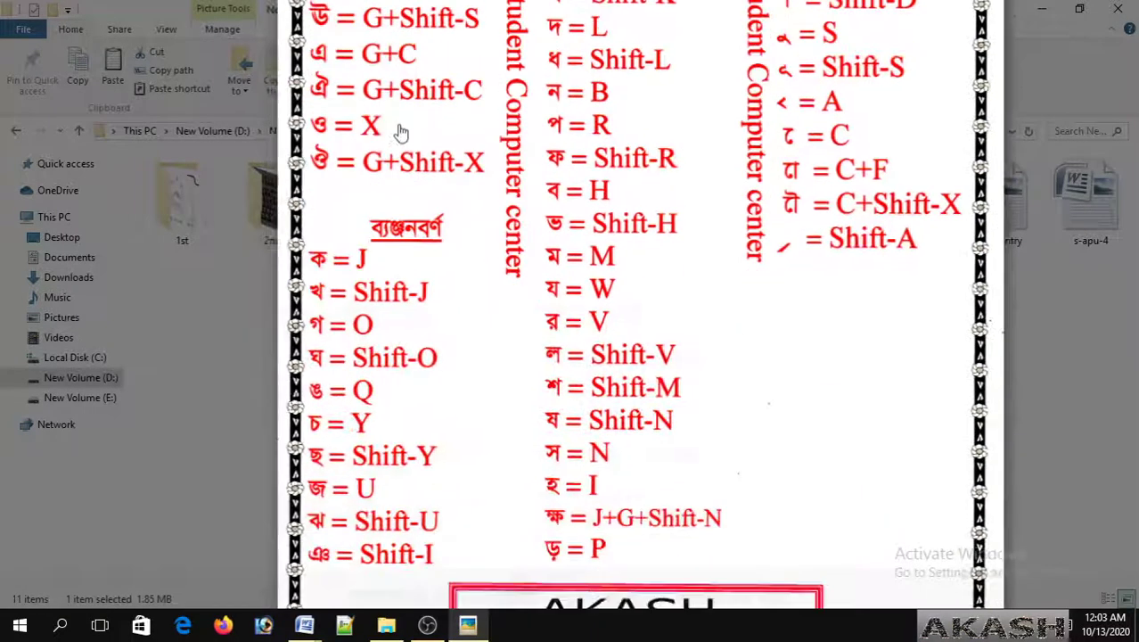
pyautogui.moveTo(476, 324); pyautogui.dragTo(456, 190)
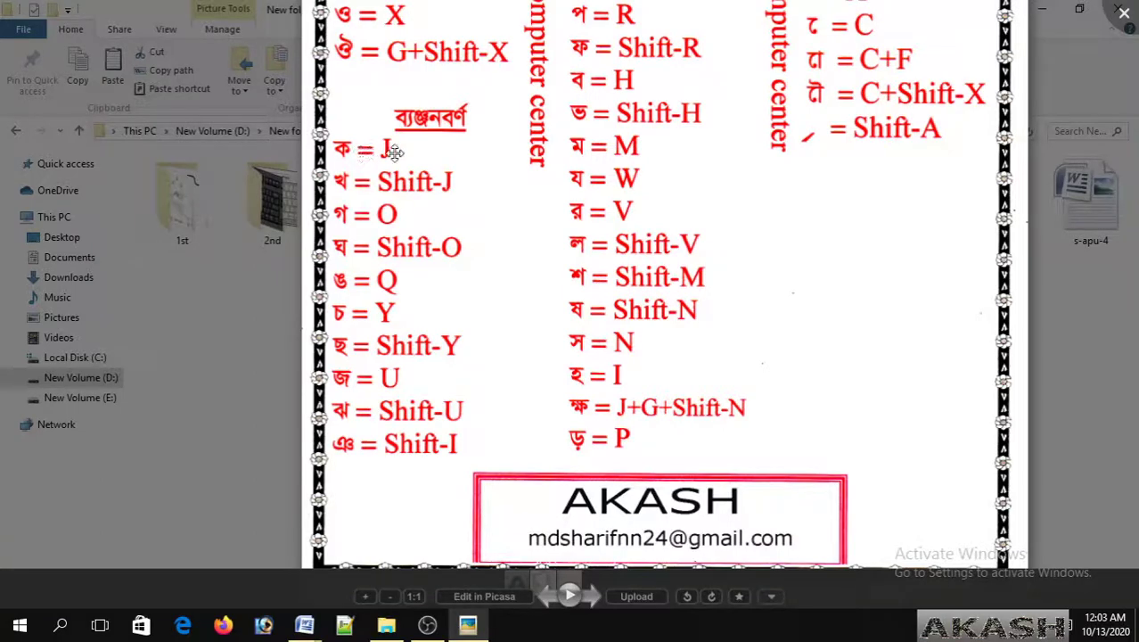
pyautogui.moveTo(470, 54); pyautogui.dragTo(488, 90)
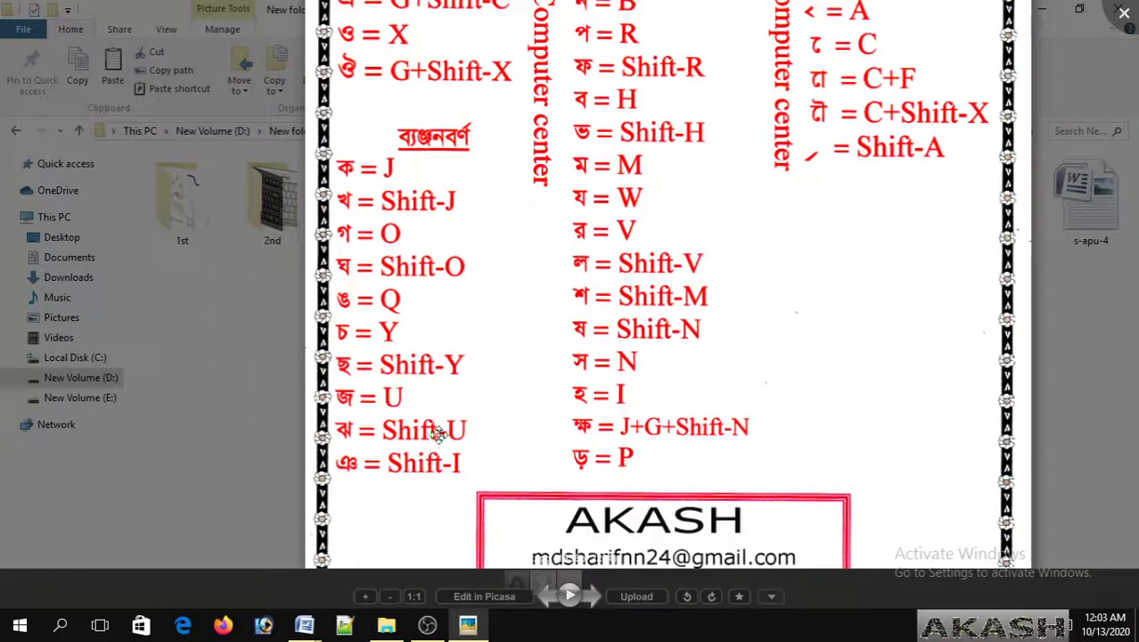
# Step: Zoom the b-2 chart in and out and pan back to the vowel section
pyautogui.scroll(3, 665, 191)
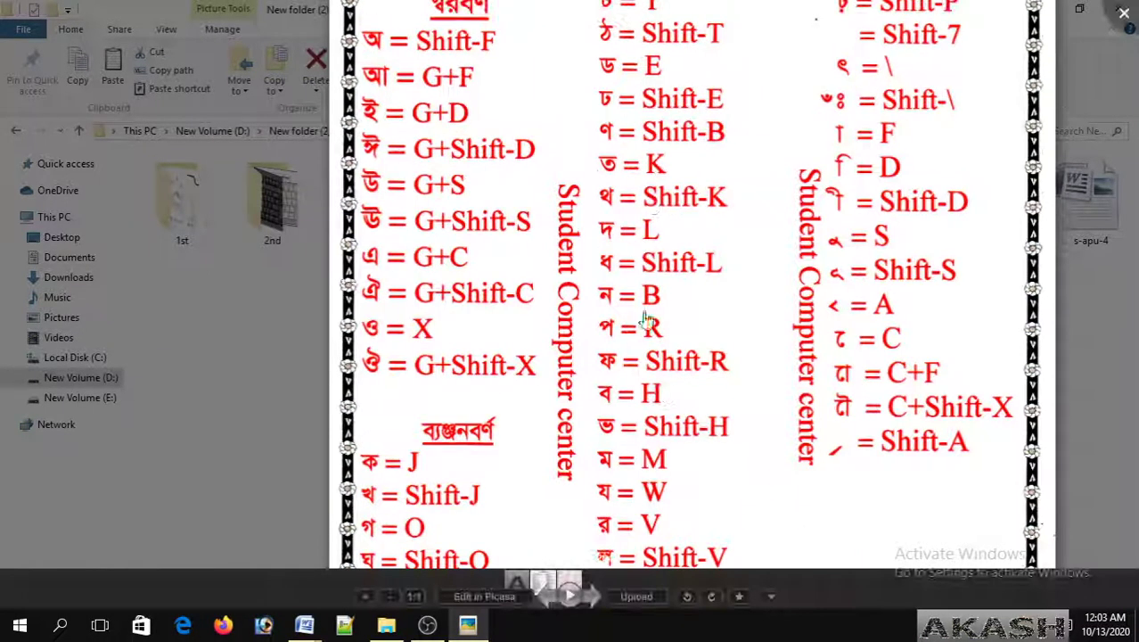
pyautogui.scroll(3, 642, 383)
pyautogui.scroll(-3, 642, 384)
pyautogui.scroll(-2, 549, 165)
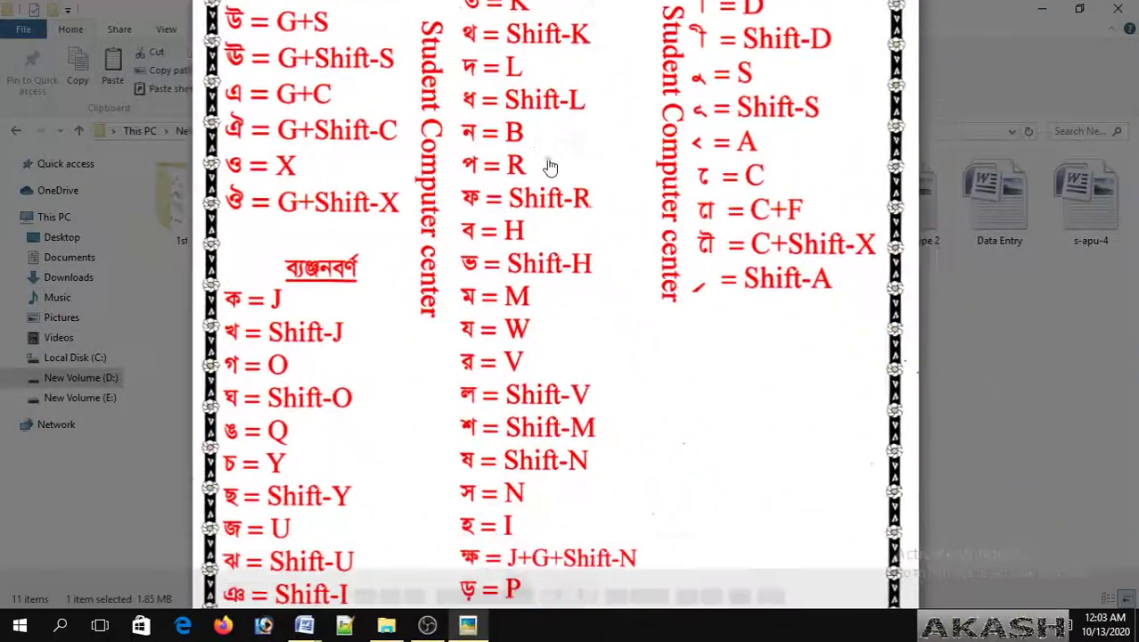
pyautogui.moveTo(550, 165); pyautogui.dragTo(646, 378)
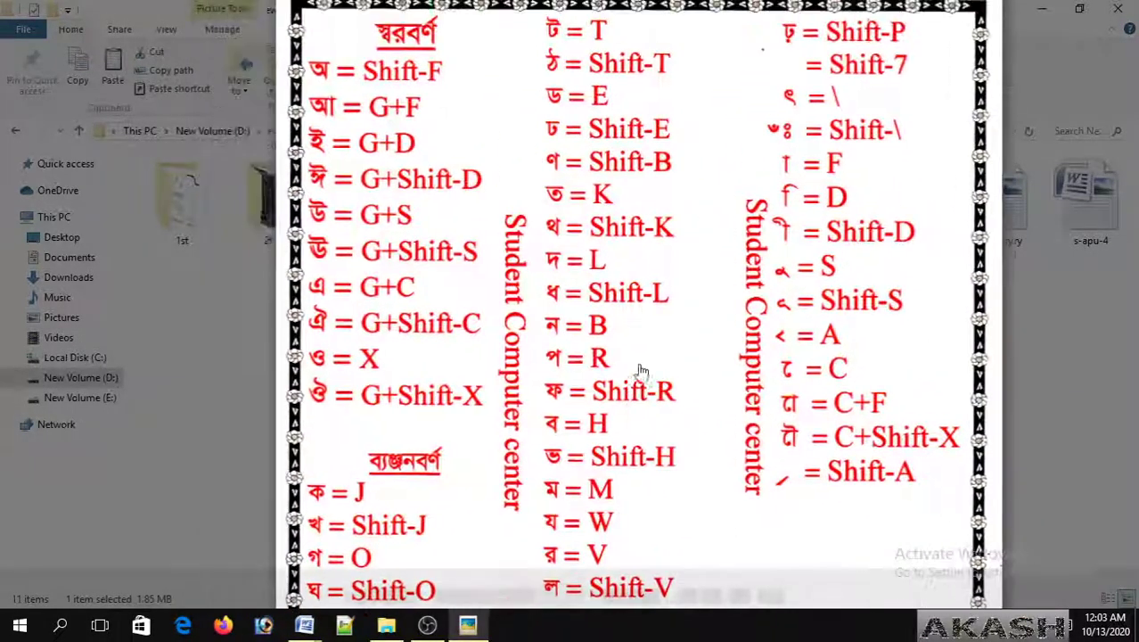
pyautogui.scroll(1, 762, 144)
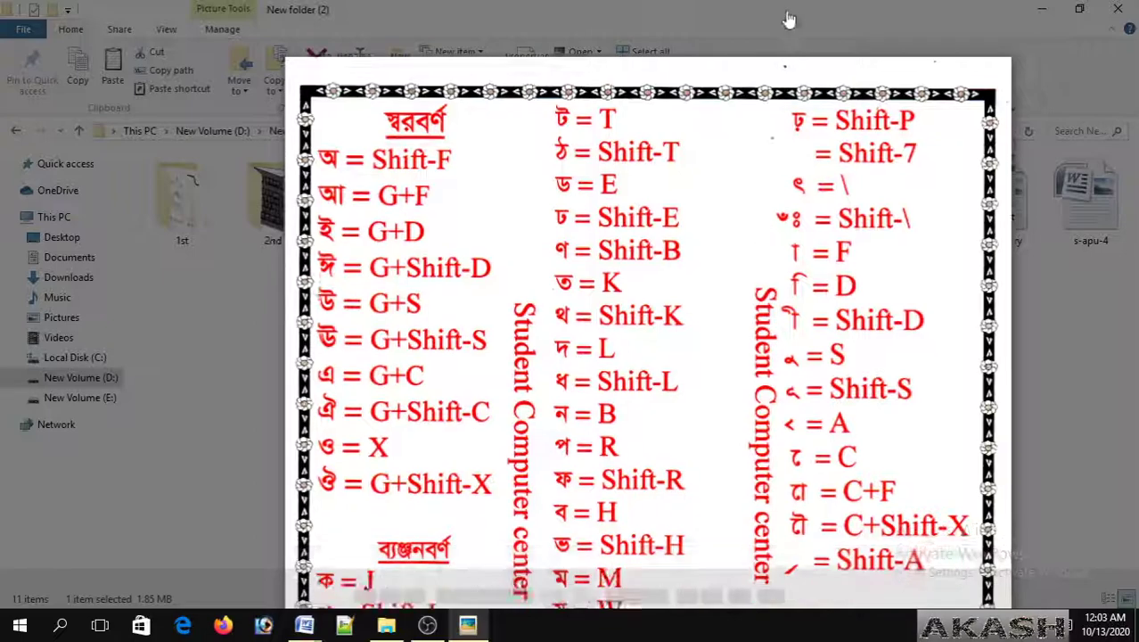
pyautogui.scroll(-3, 747, 241)
pyautogui.scroll(-1, 727, 296)
pyautogui.scroll(-1, 727, 296)
# Step: Close b-2 and open the b-1 conjunct chart, zooming in on its left column
pyautogui.press('Escape')
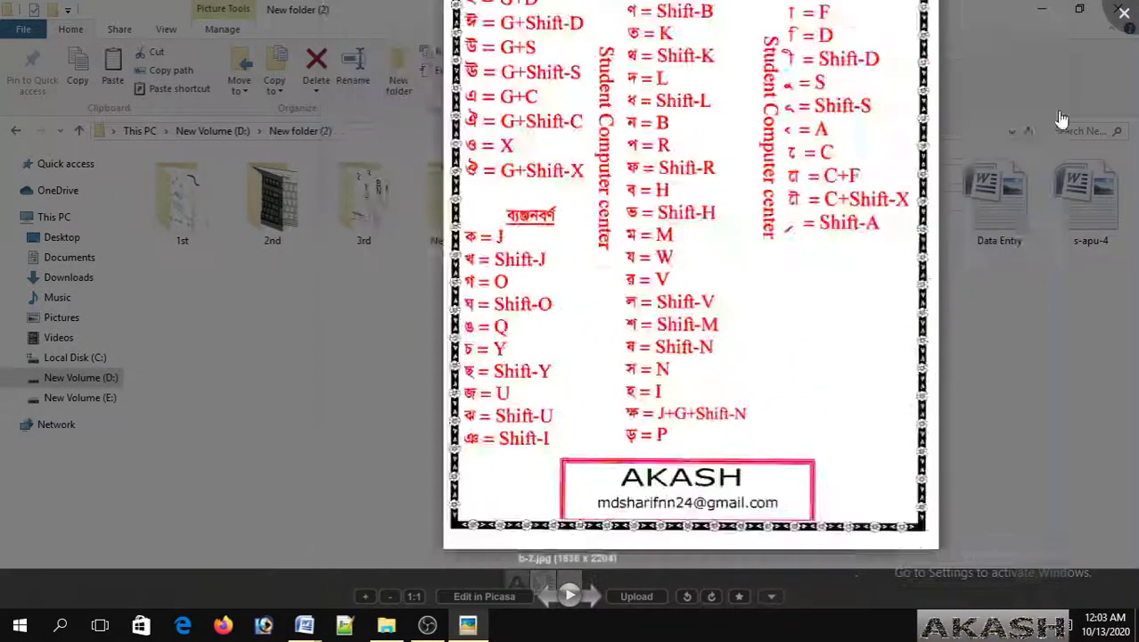
pyautogui.press('Left')
pyautogui.press('Return')
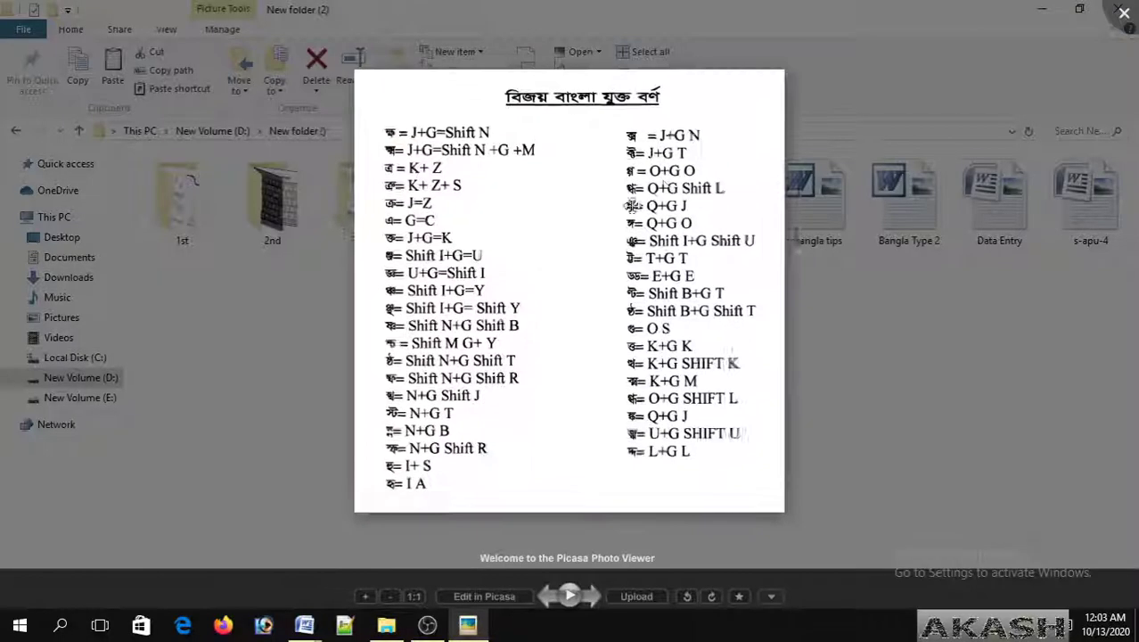
pyautogui.scroll(2, 366, 161)
pyautogui.scroll(2, 380, 300)
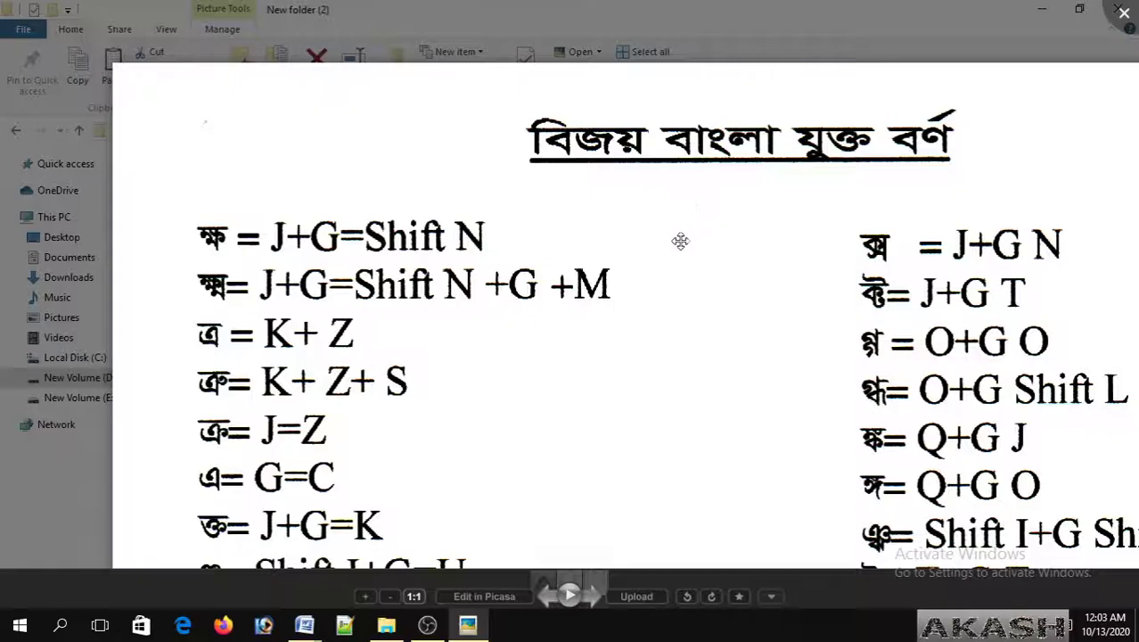
pyautogui.moveTo(539, 325); pyautogui.dragTo(633, 193)
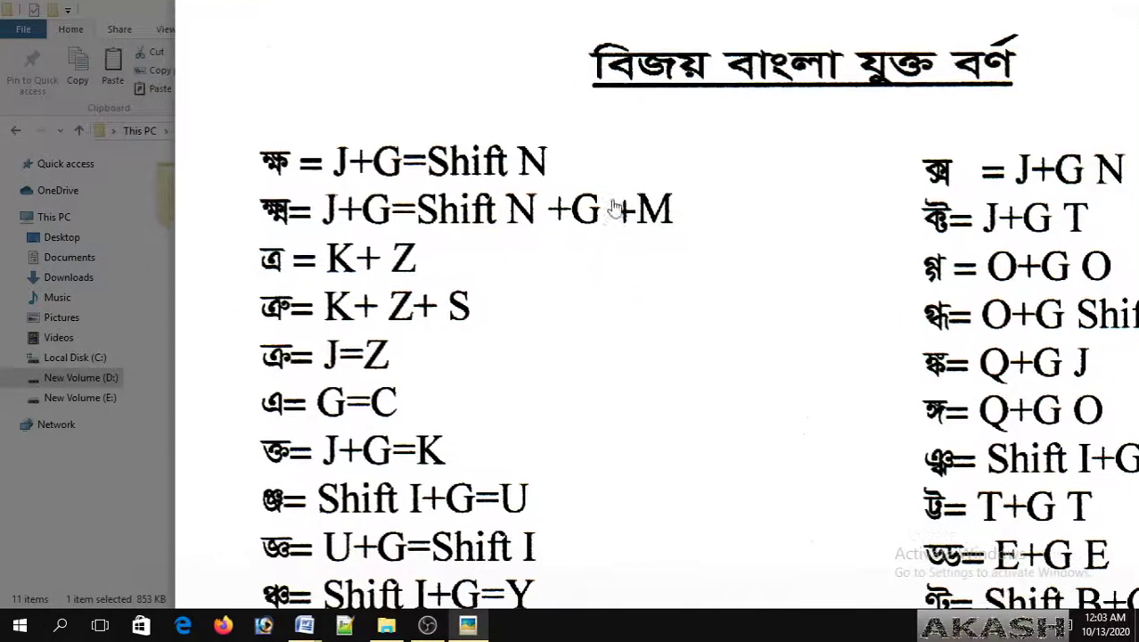
pyautogui.scroll(-2, 643, 285)
pyautogui.scroll(-2, 643, 285)
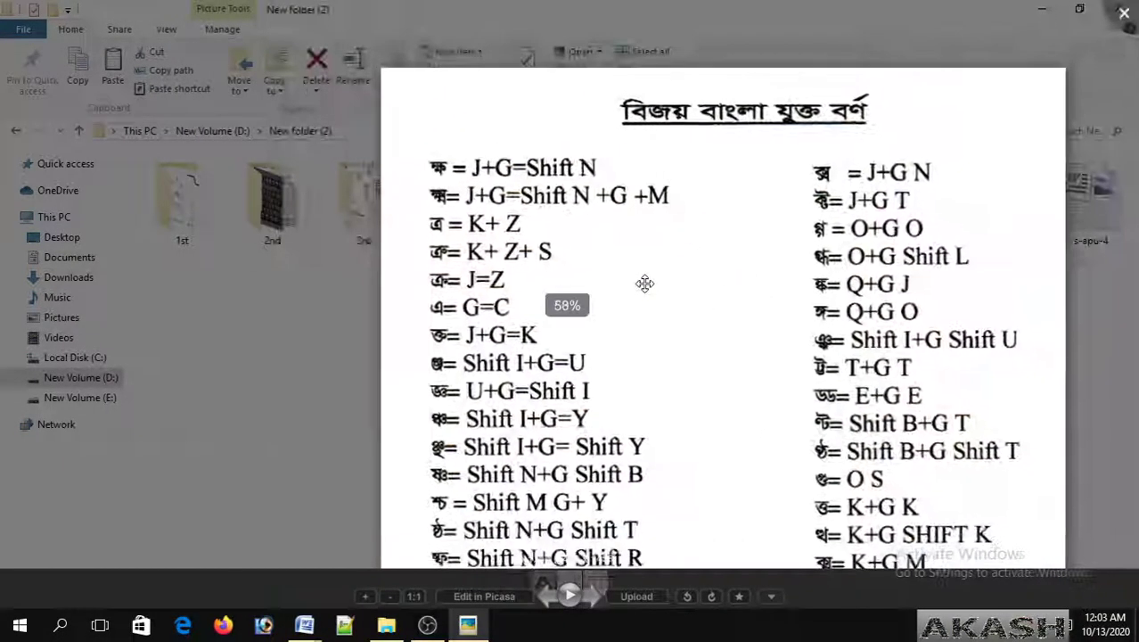
pyautogui.scroll(-2, 644, 286)
pyautogui.moveTo(692, 375)
pyautogui.mouseDown()
pyautogui.moveTo(679, 196)
pyautogui.moveTo(722, 356)
pyautogui.mouseUp()
# Step: Zoom and pan across the b-1 conjunct key combinations, then close the chart
pyautogui.scroll(1, 745, 312)
pyautogui.moveTo(744, 236); pyautogui.dragTo(687, 244)
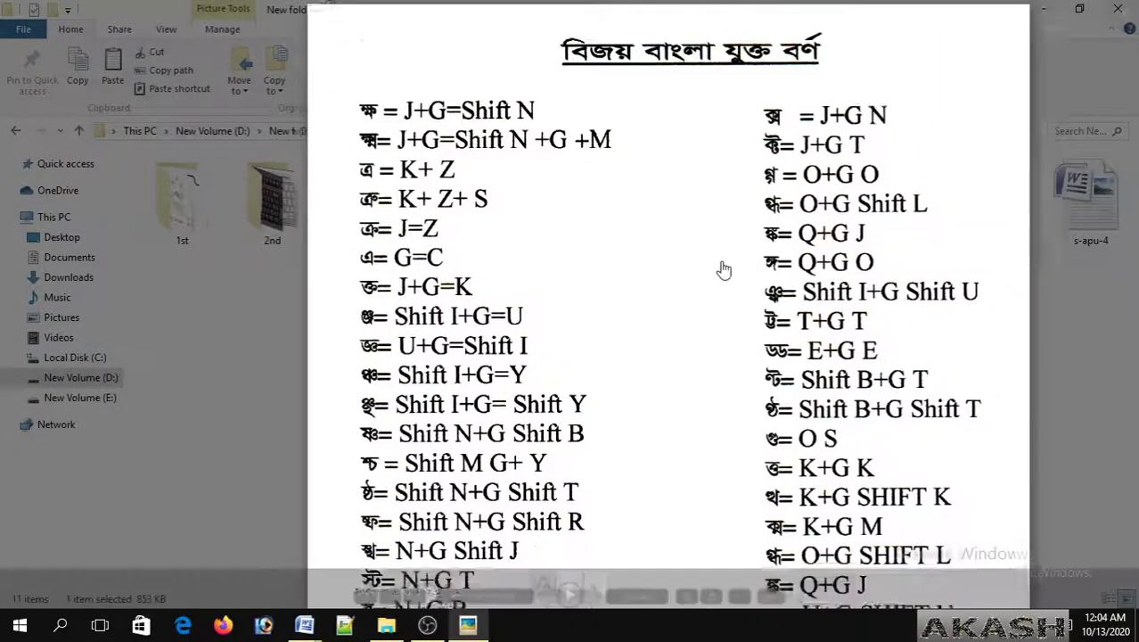
pyautogui.scroll(2, 682, 239)
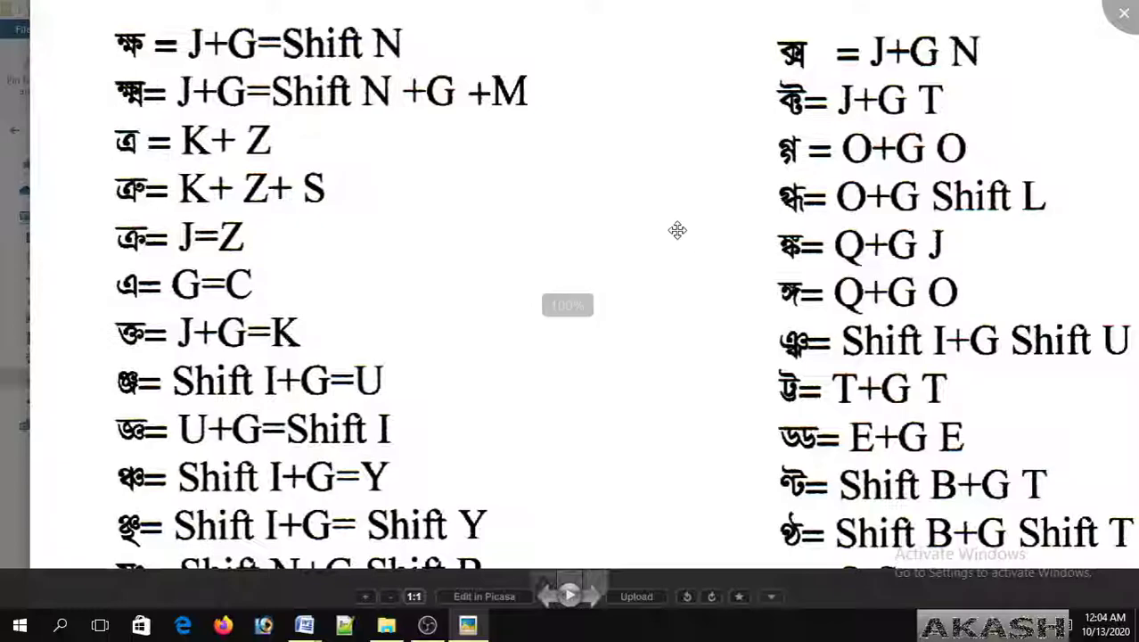
pyautogui.scroll(-1, 677, 232)
pyautogui.scroll(-1, 677, 232)
pyautogui.scroll(-1, 680, 282)
pyautogui.scroll(-1, 664, 147)
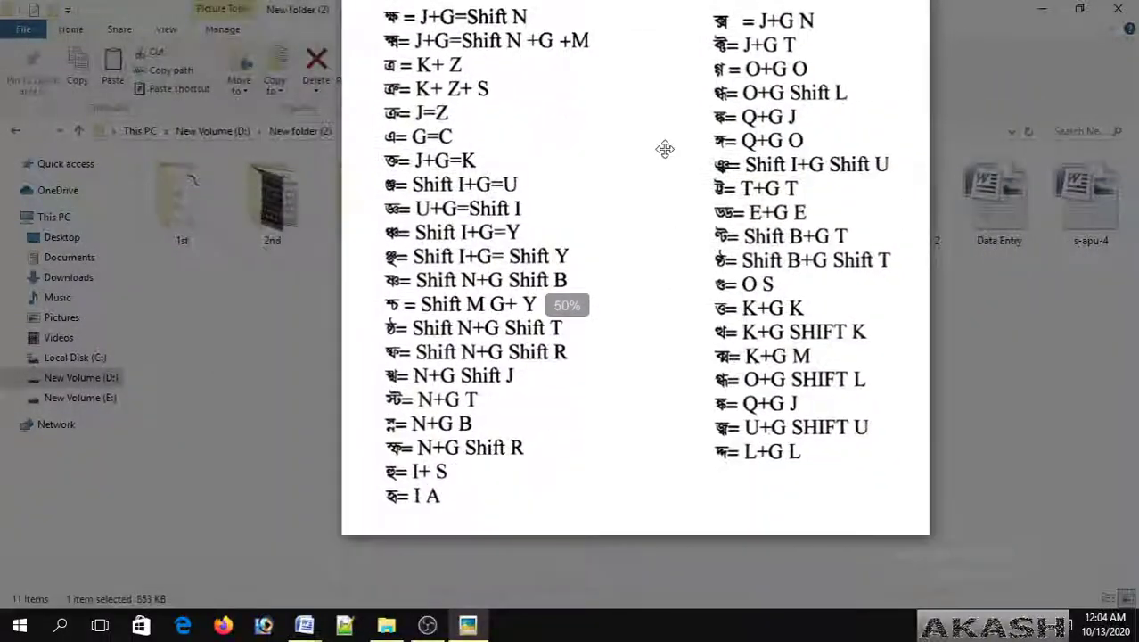
pyautogui.scroll(-1, 660, 143)
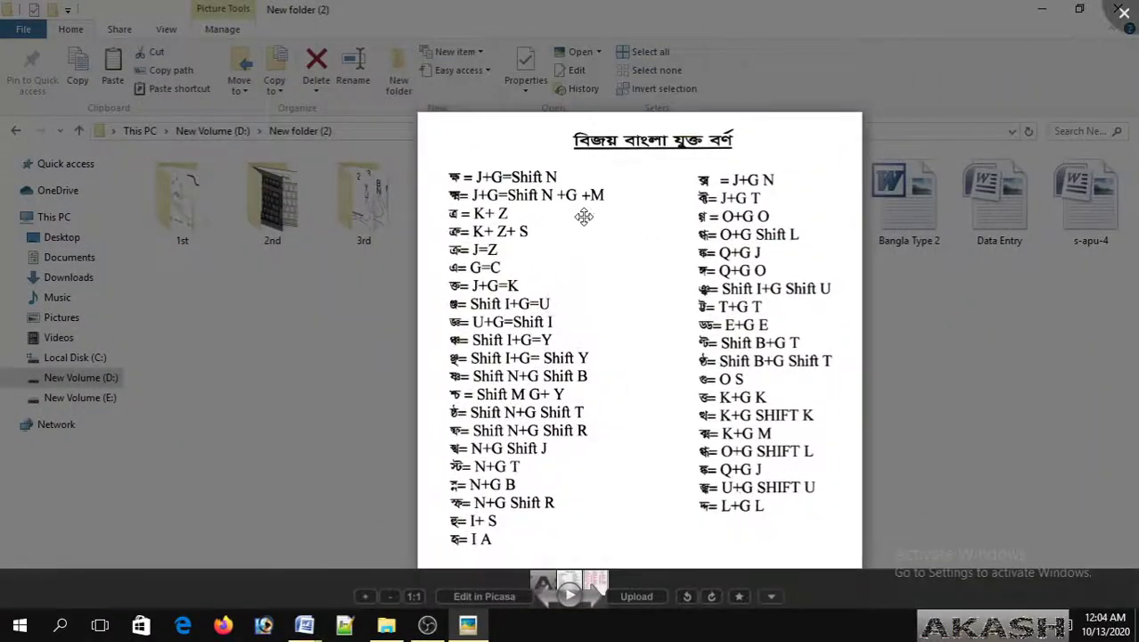
pyautogui.scroll(2, 579, 214)
pyautogui.scroll(1, 580, 209)
pyautogui.scroll(1, 580, 198)
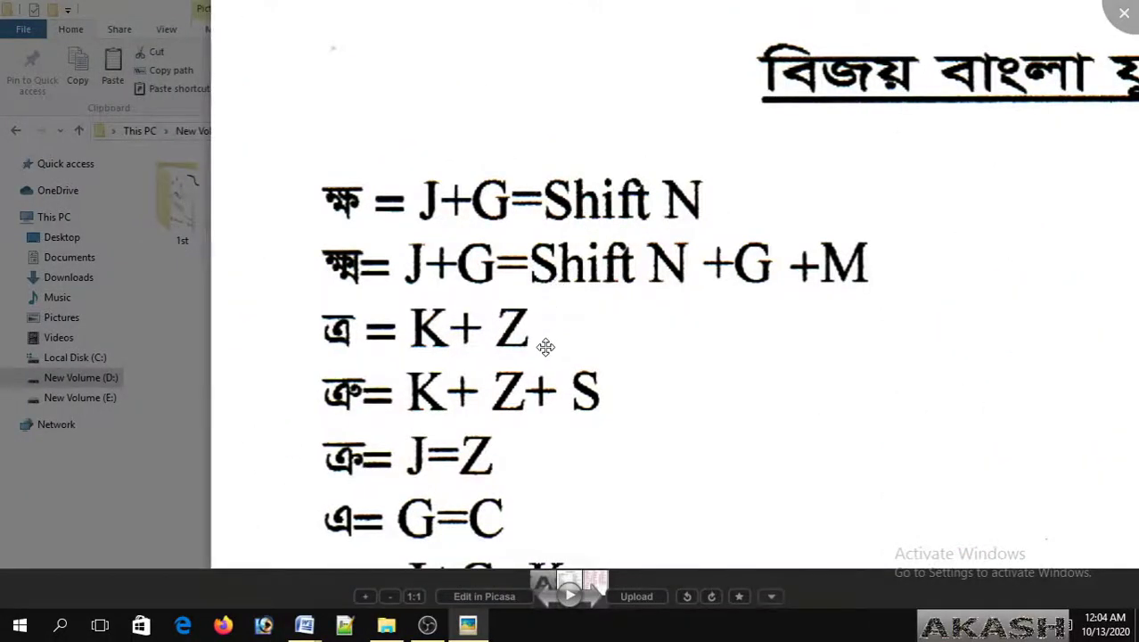
pyautogui.scroll(-1, 555, 268)
pyautogui.scroll(-1, 555, 259)
pyautogui.moveTo(691, 274); pyautogui.dragTo(515, 195)
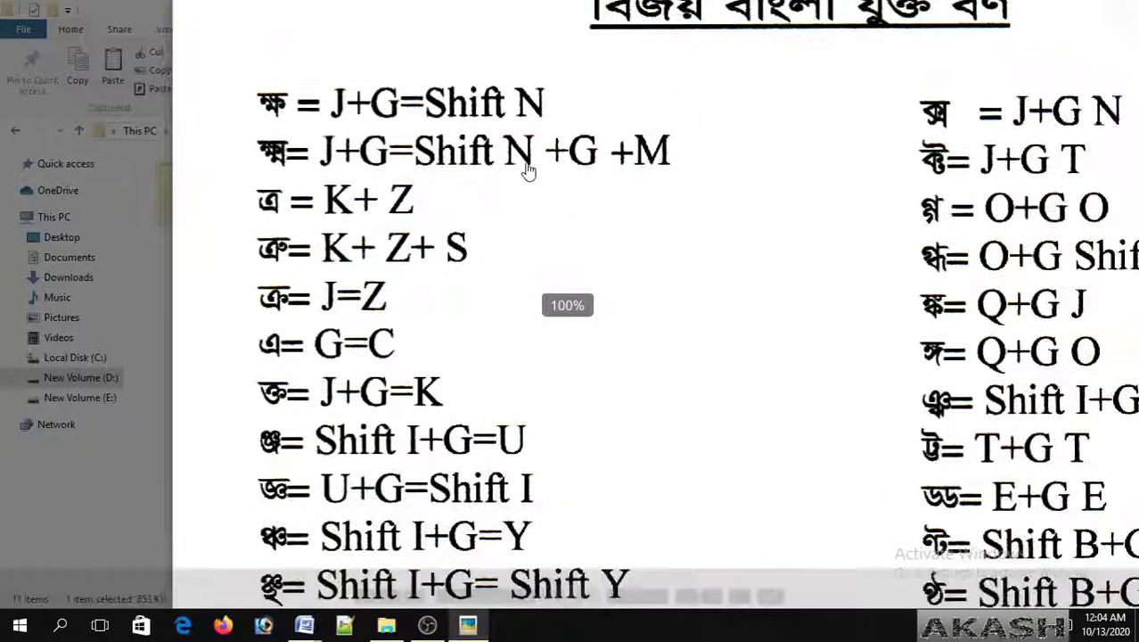
pyautogui.scroll(-3, 626, 236)
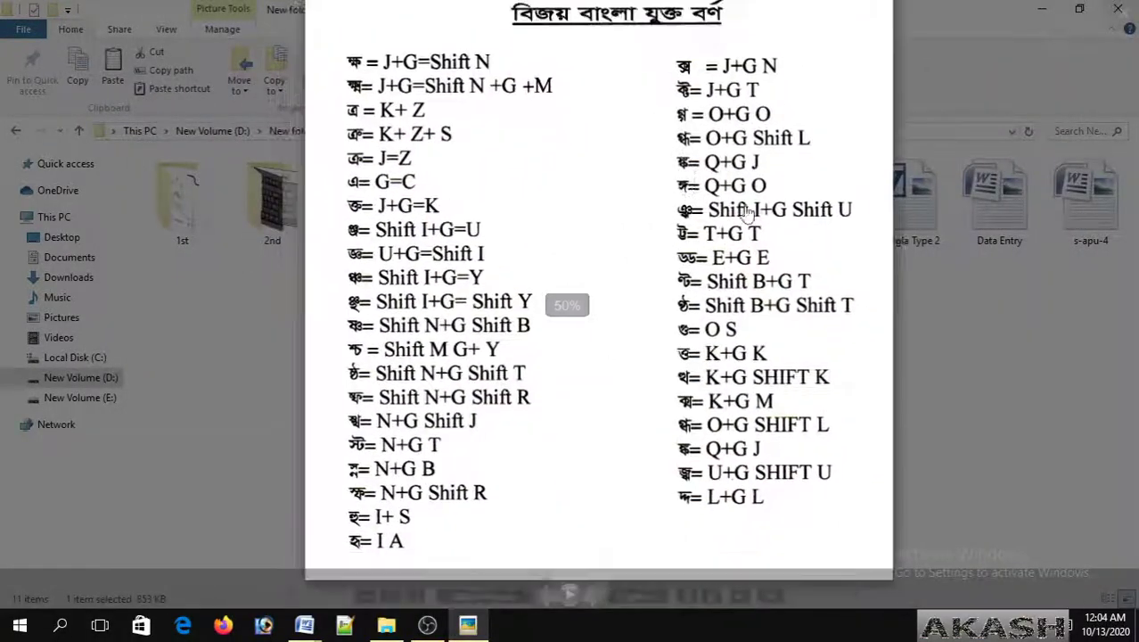
pyautogui.scroll(3, 522, 178)
pyautogui.scroll(1, 524, 174)
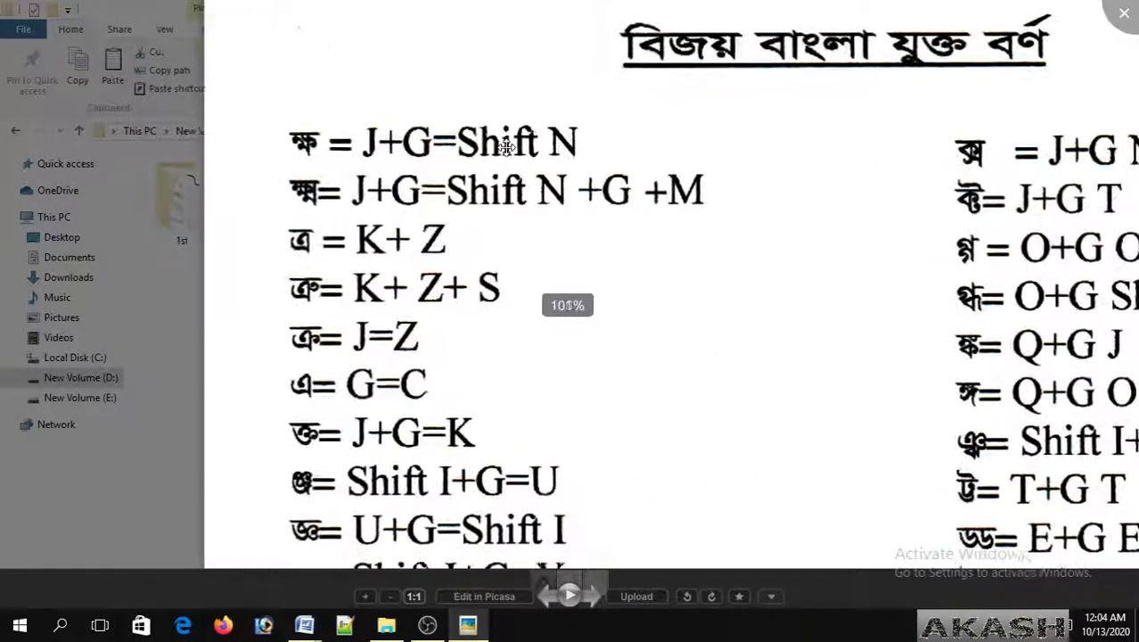
pyautogui.scroll(1, 526, 168)
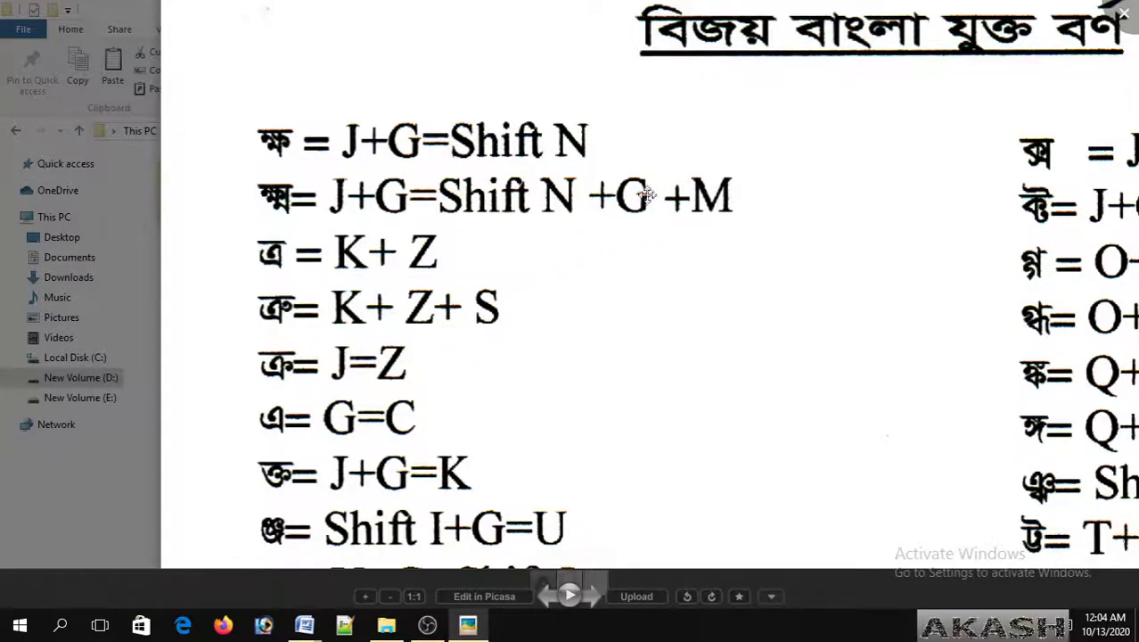
pyautogui.click(1130, 17)
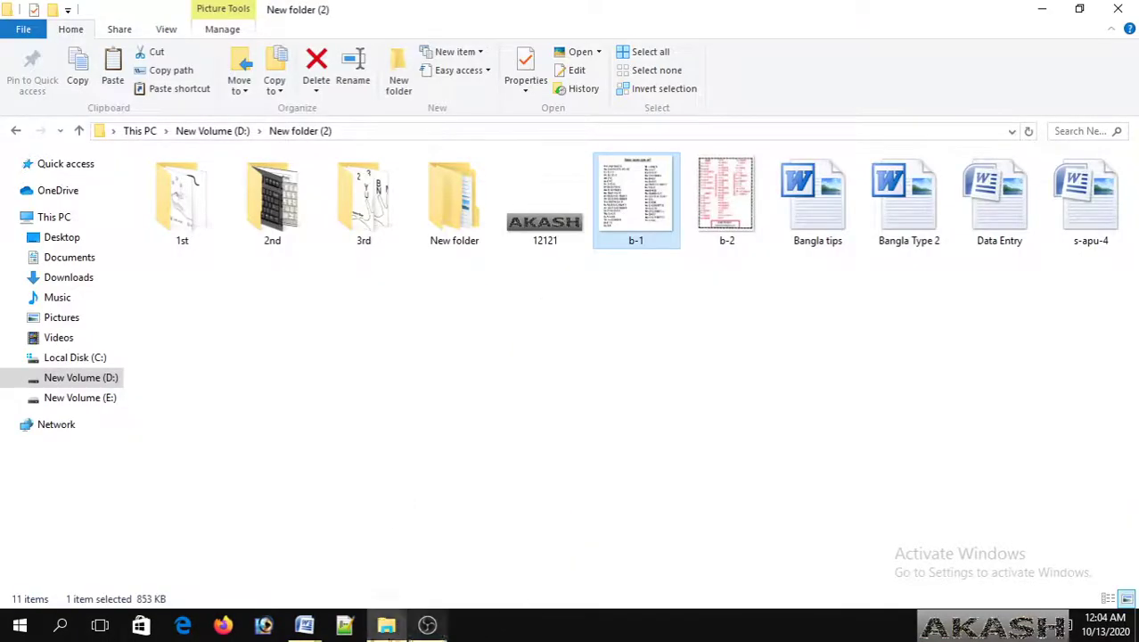
# Step: Type Nj in Document3 to add the third ক্ষ conjunct, completing 'ক্ষ ক্ষ ক্ষ'
pyautogui.moveTo(317, 628)
pyautogui.click(381, 552)
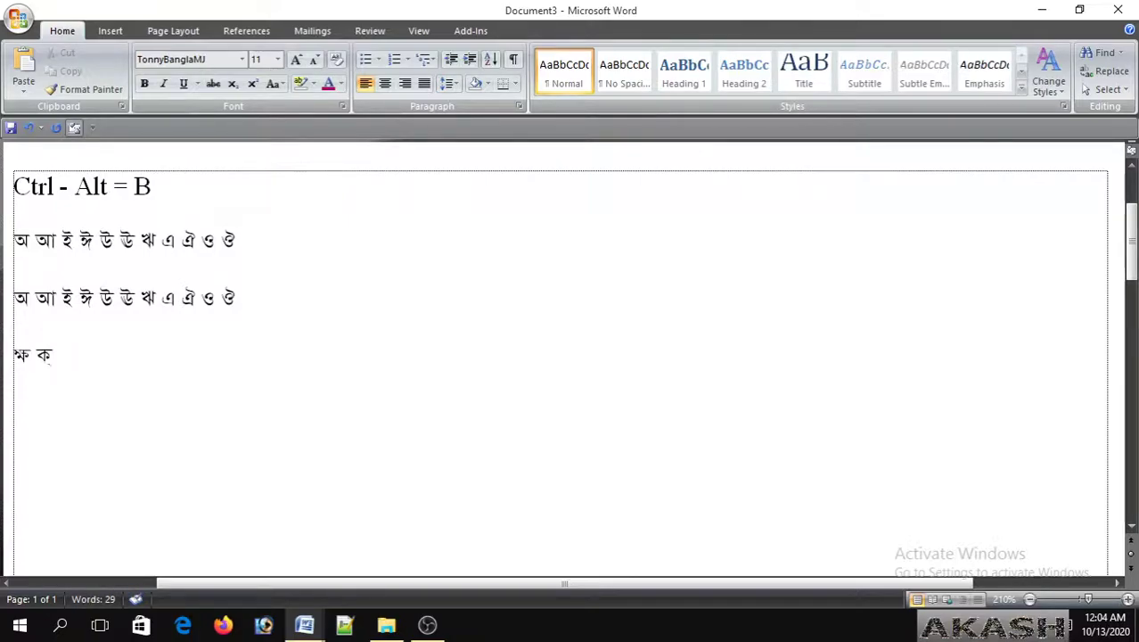
pyautogui.write('N')
pyautogui.write('j')
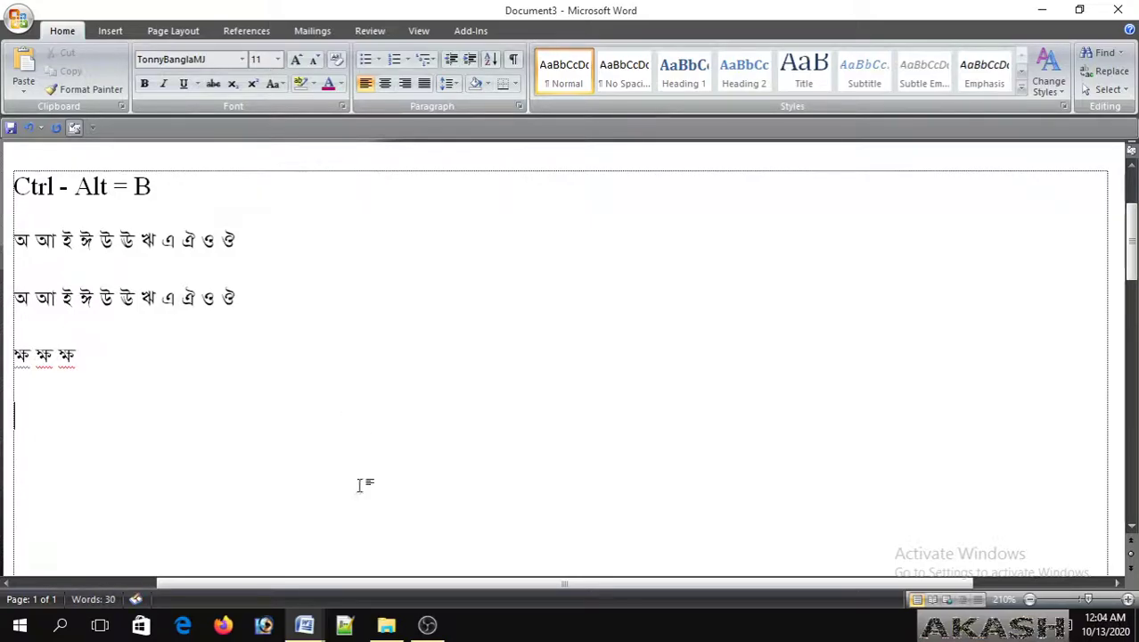
pyautogui.click(386, 624)
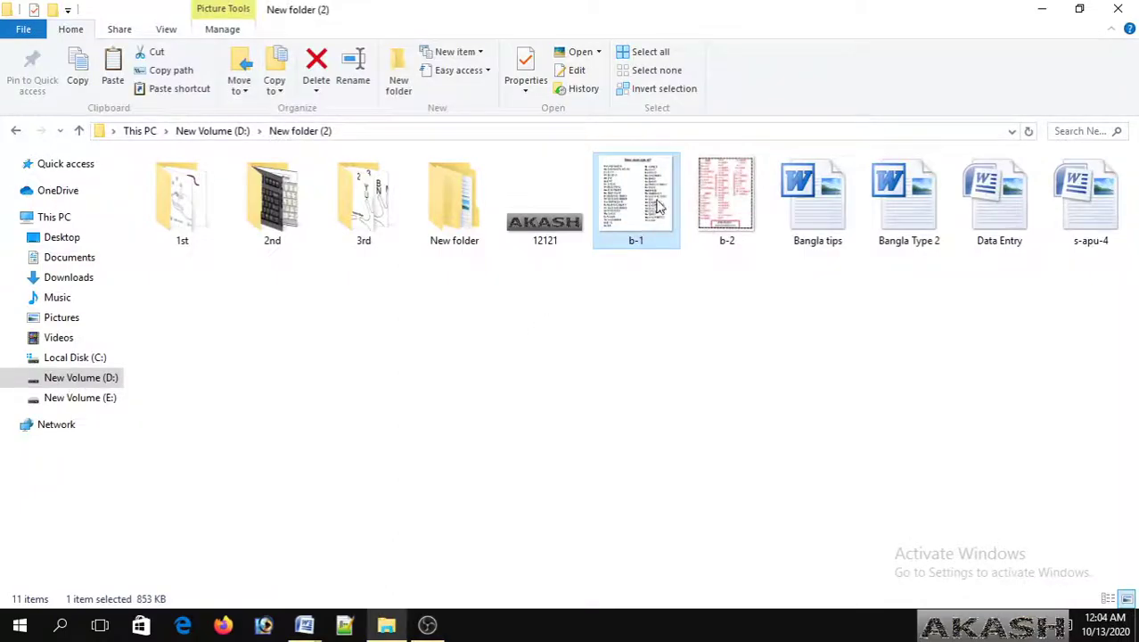
# Step: Close the conjunct chart and type another ক্ষ on a new line in Document3
pyautogui.scroll(2, 460, 135)
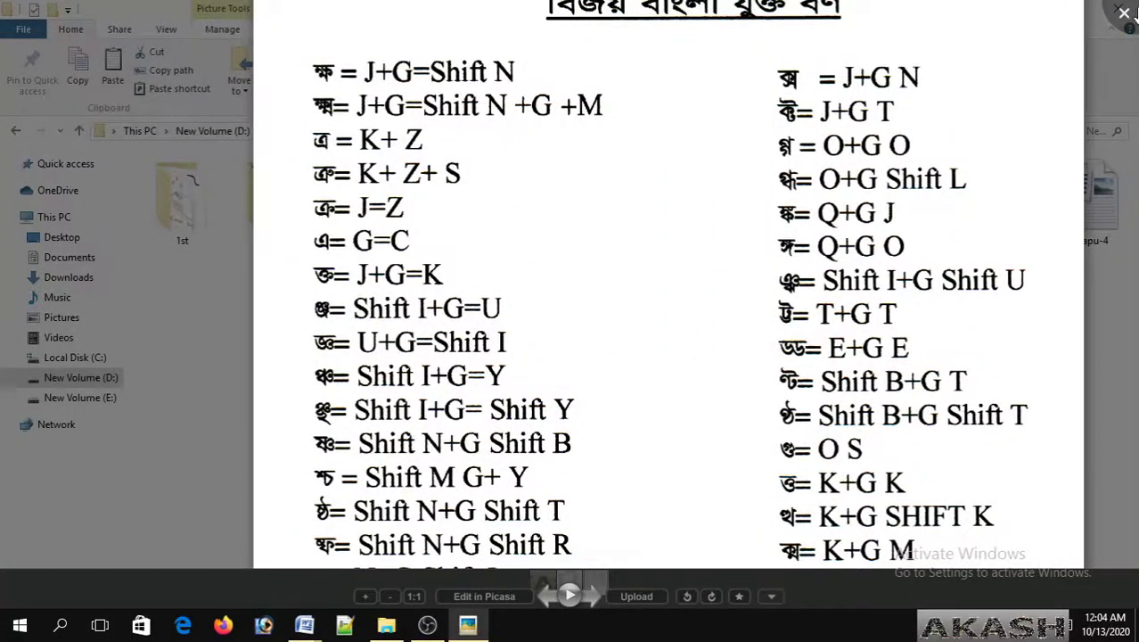
pyautogui.click(1123, 12)
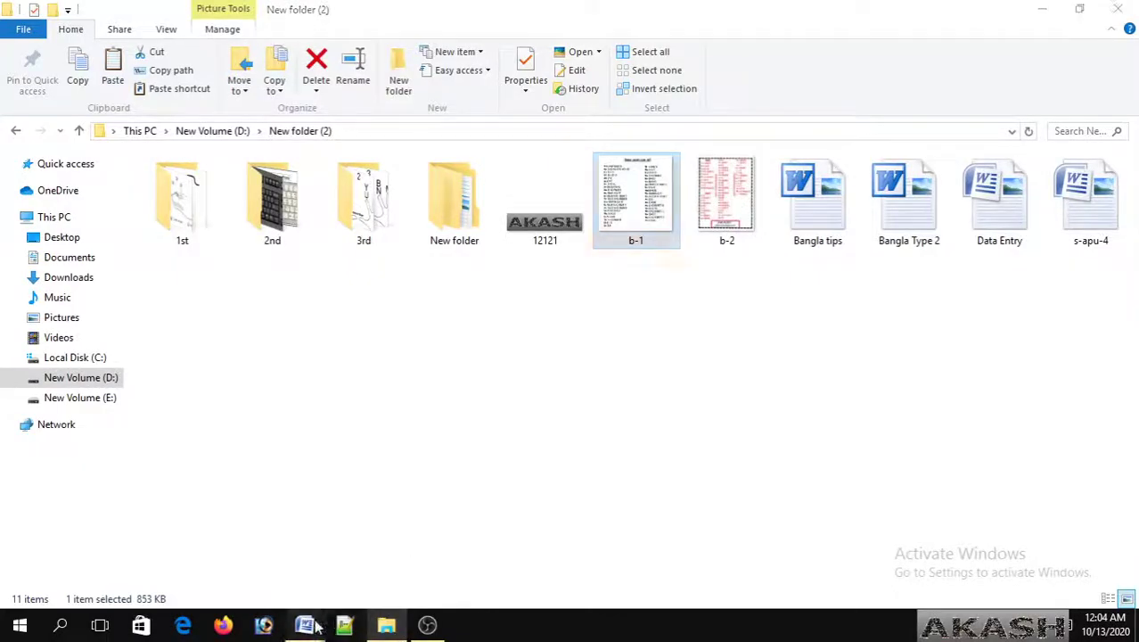
pyautogui.moveTo(308, 626)
pyautogui.click(412, 570)
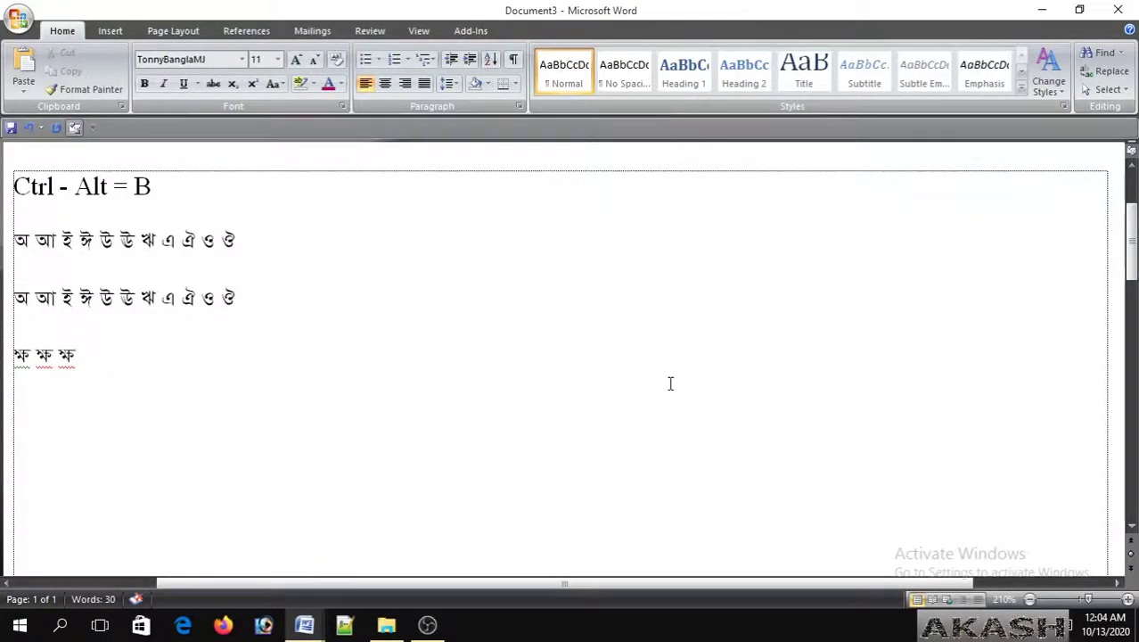
pyautogui.write('ক্')
pyautogui.write('ষ')
# Step: Open the b-1 conjunct chart from New folder (2), zoom in, then close it
pyautogui.moveTo(304, 625)
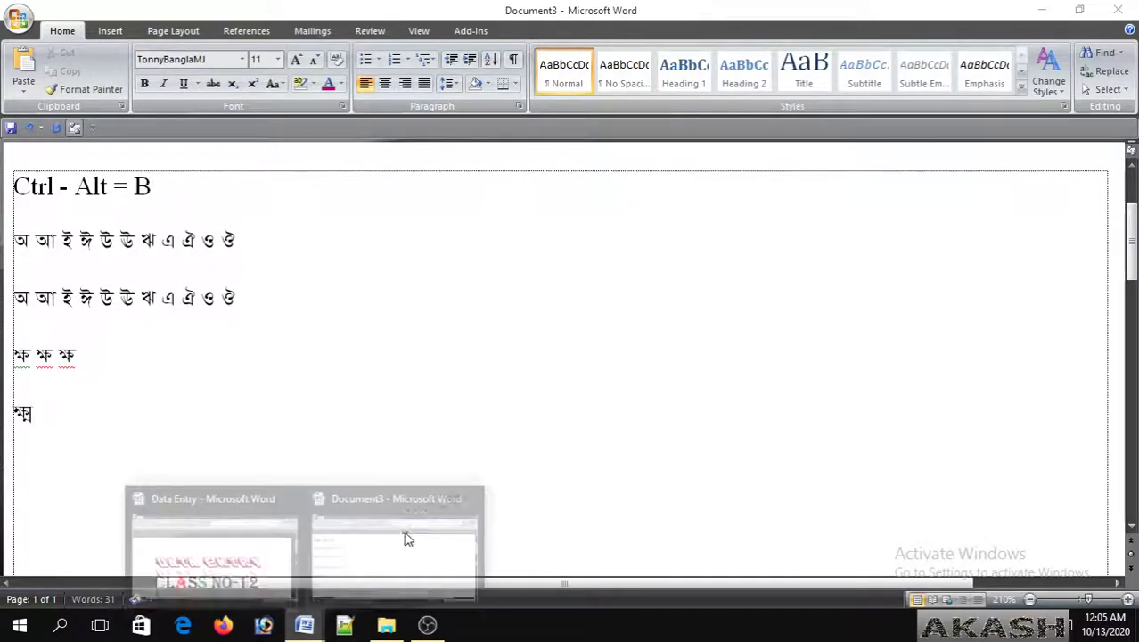
pyautogui.click(386, 624)
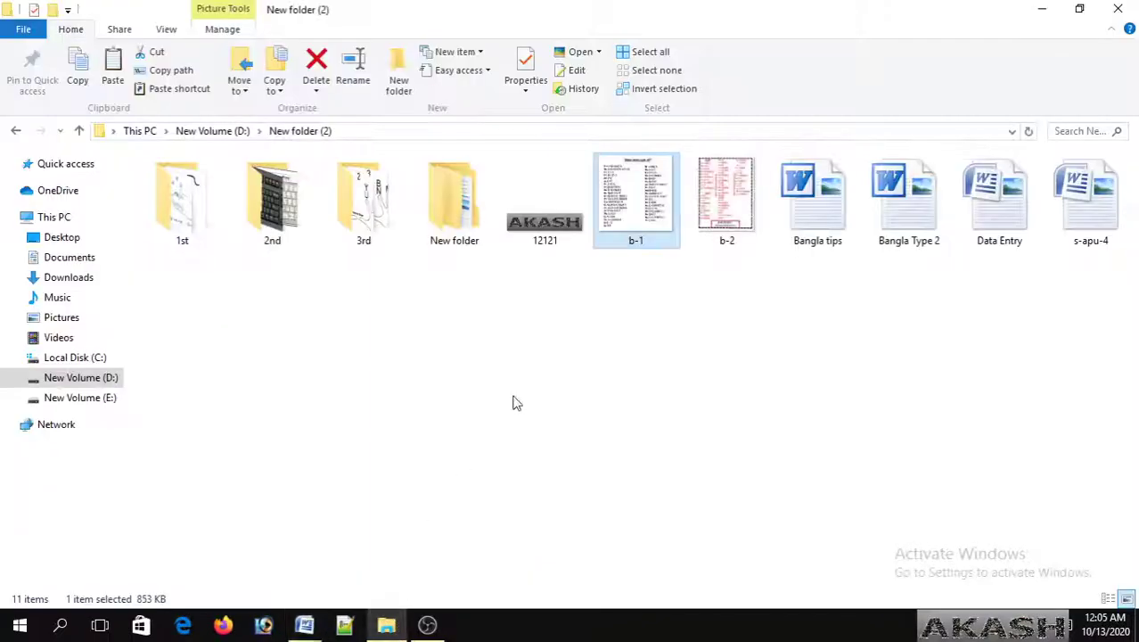
pyautogui.doubleClick(634, 189)
pyautogui.scroll(2, 355, 294)
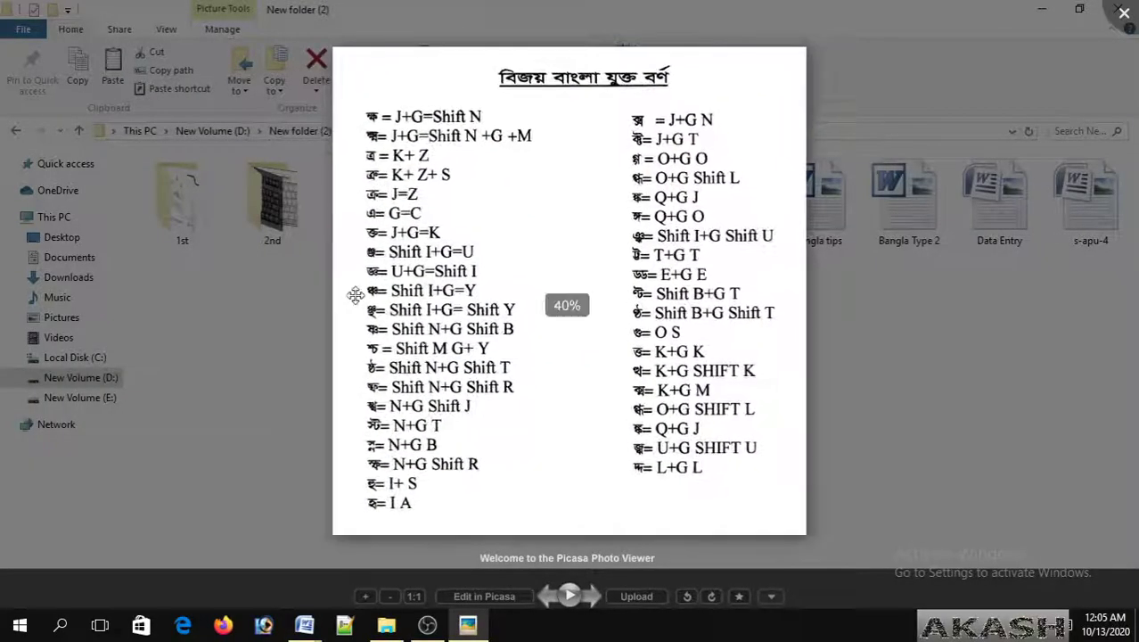
pyautogui.scroll(3, 320, 206)
pyautogui.scroll(1, 321, 207)
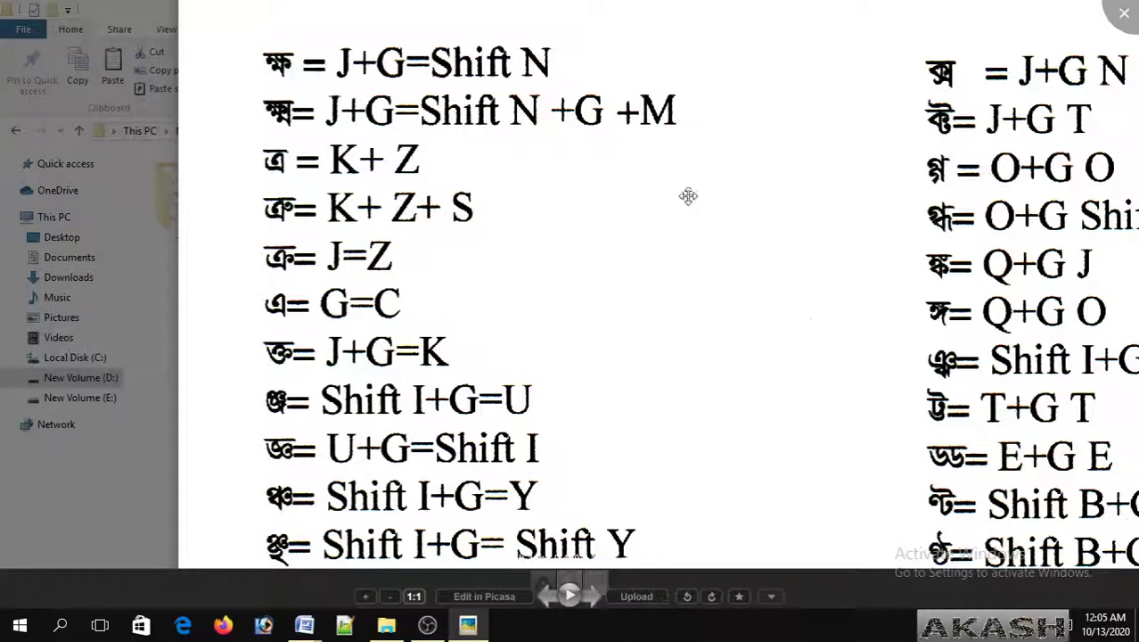
pyautogui.click(1128, 18)
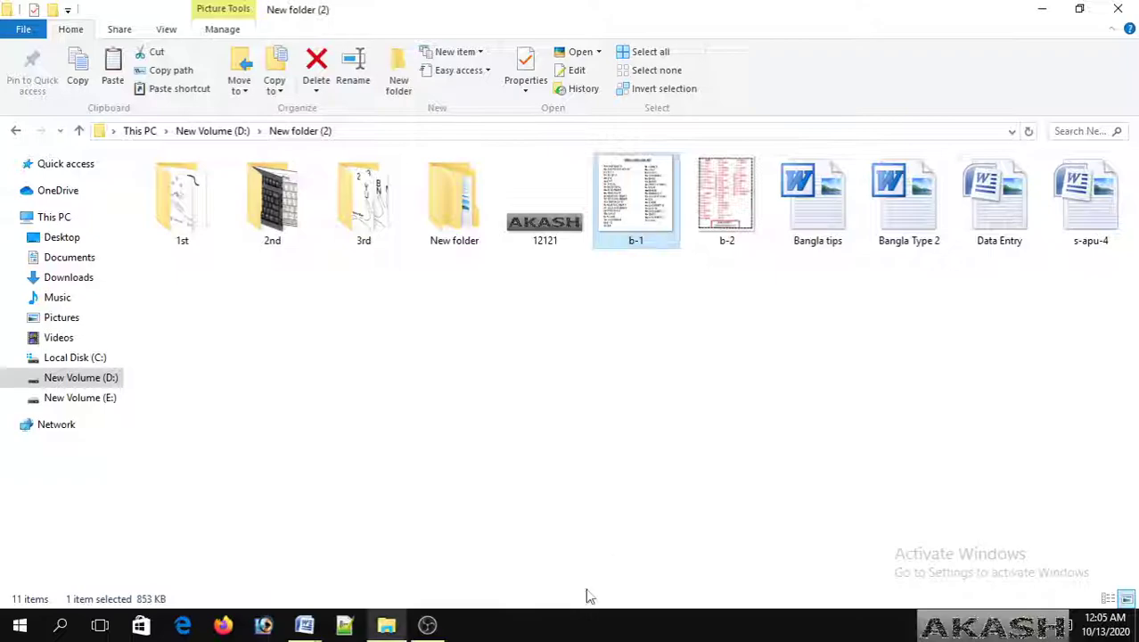
# Step: Type the conjunct ক্র in Document3, then erase it
pyautogui.moveTo(303, 625)
pyautogui.click(390, 584)
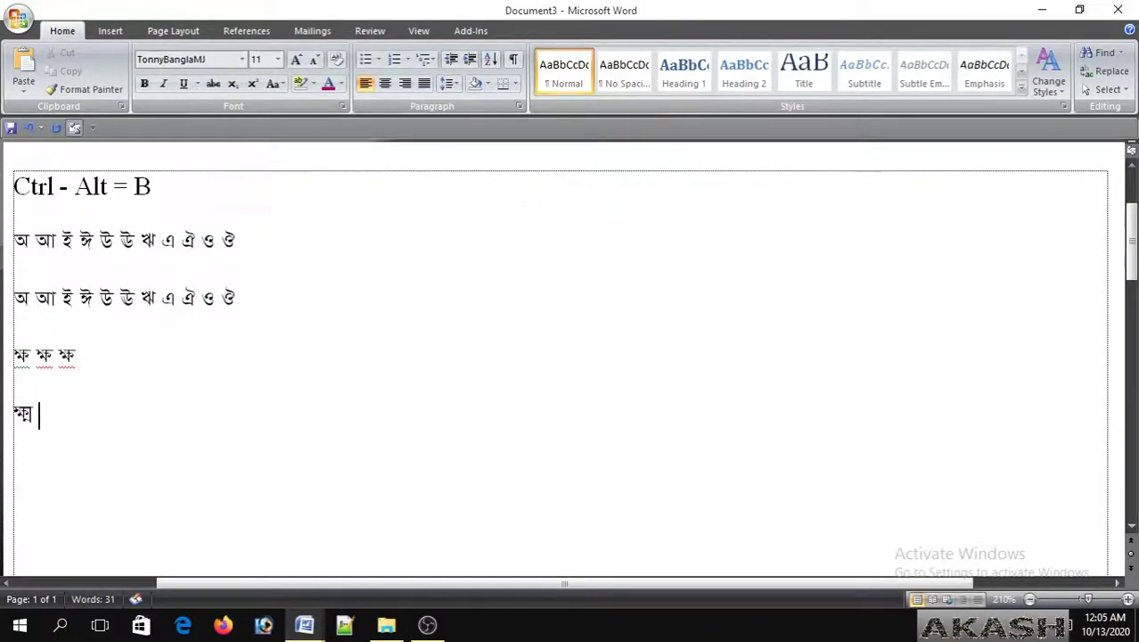
pyautogui.write('ক')
pyautogui.write('্র')
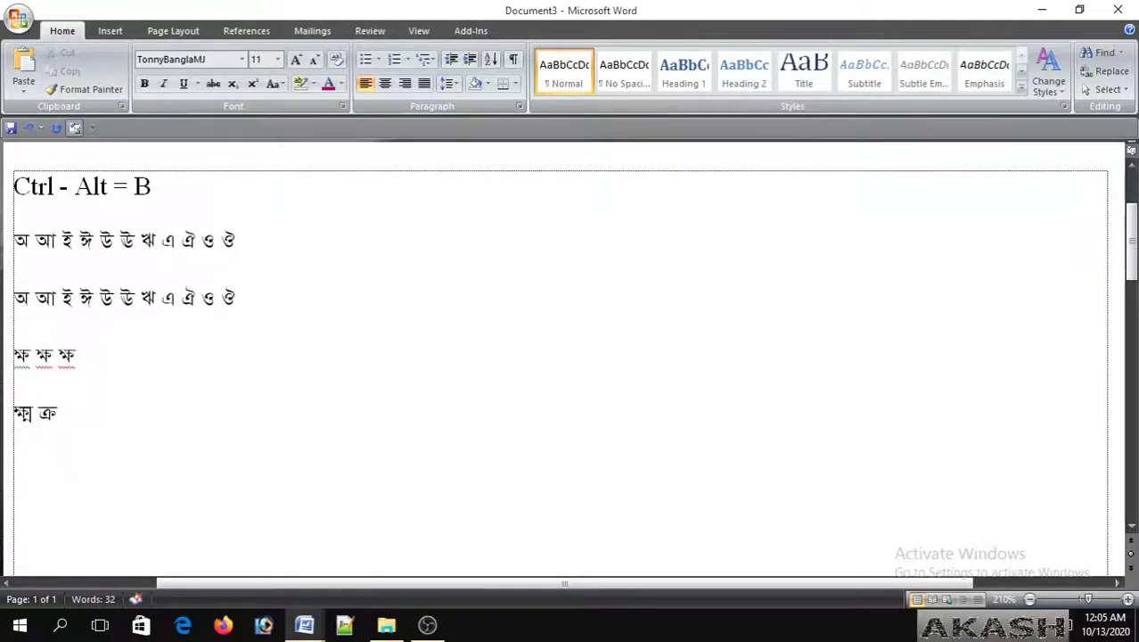
pyautogui.press('BackSpace')
# Step: Delete all Bangla practice lines, leaving only the Ctrl - Alt = B heading and an empty line
pyautogui.hotkey('shift', 'Up')
pyautogui.hotkey('shift', 'Up')
pyautogui.hotkey('shift', 'Up')
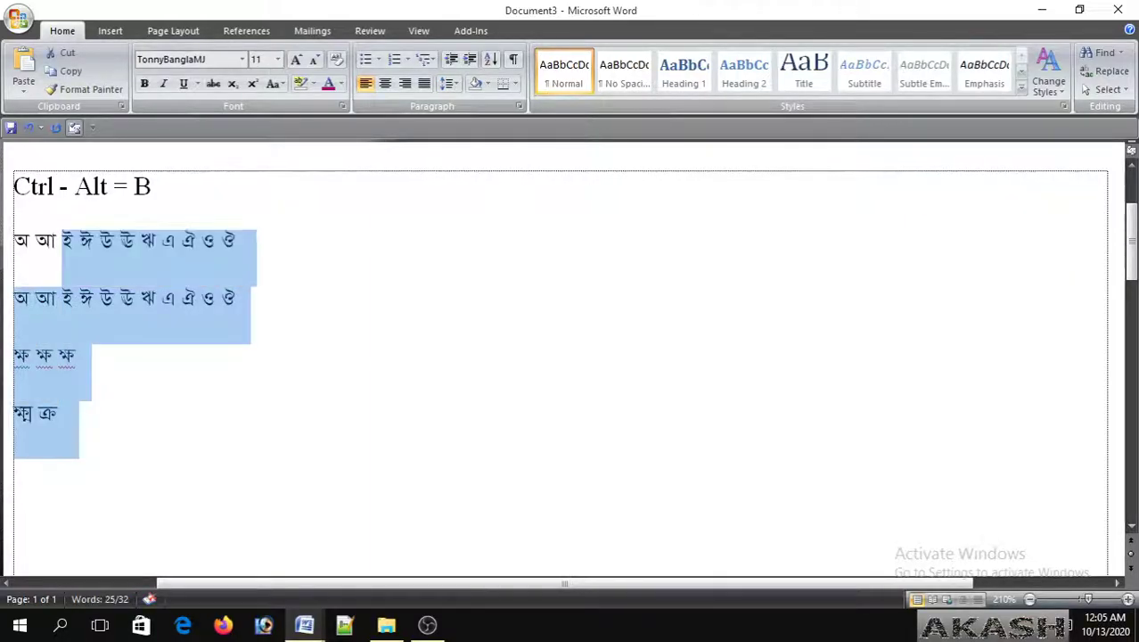
pyautogui.hotkey('shift', 'Left')
pyautogui.hotkey('shift', 'Left')
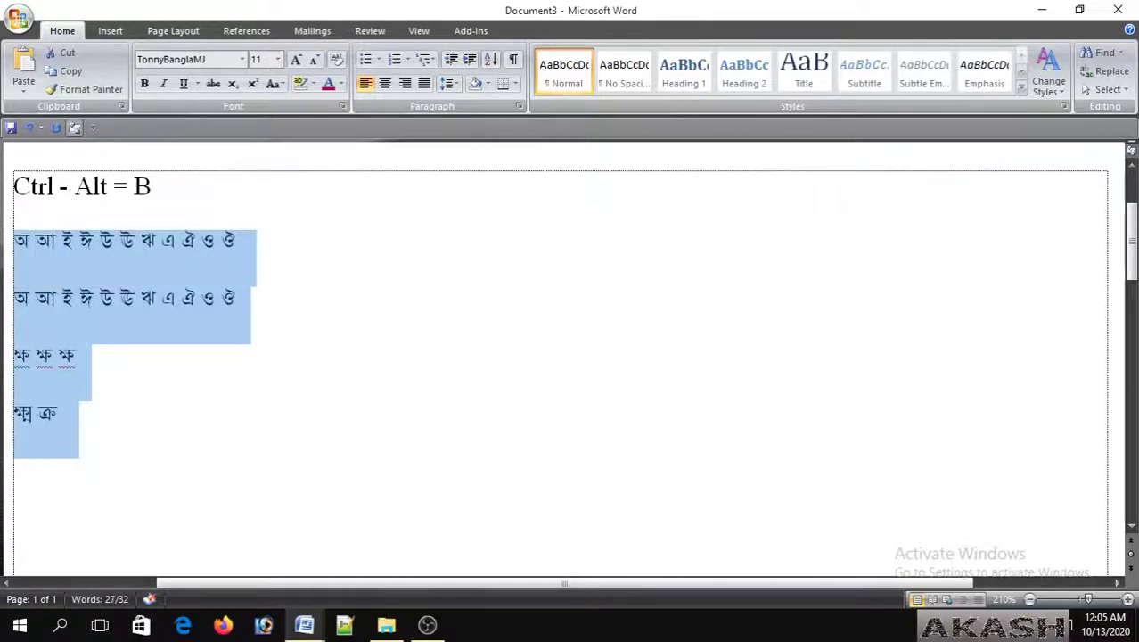
pyautogui.press('Delete')
pyautogui.write('আ')
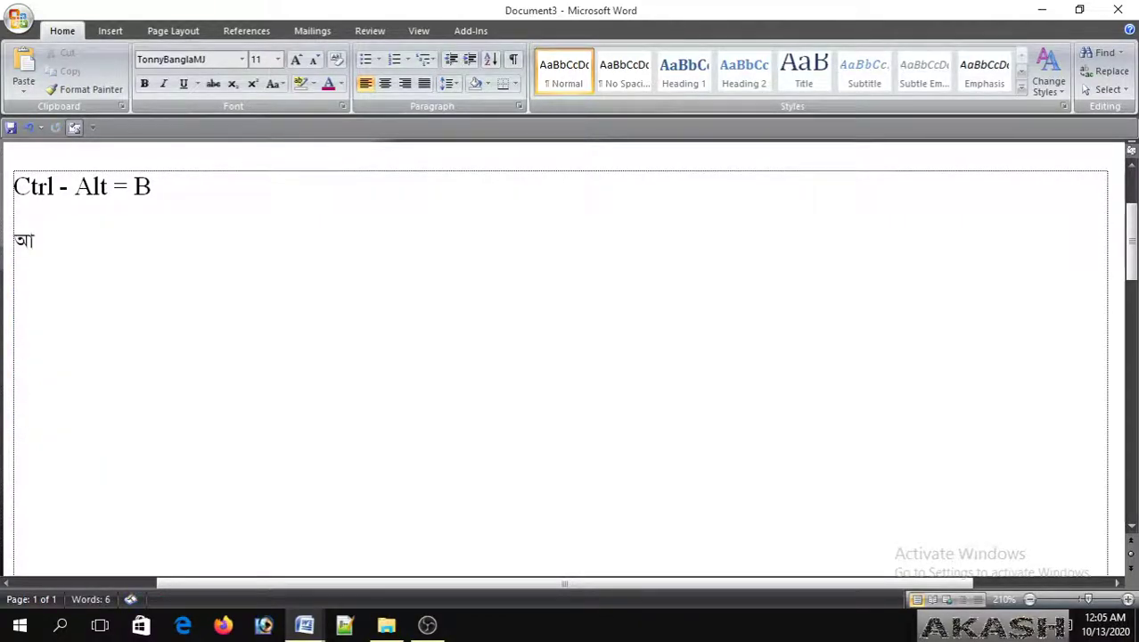
pyautogui.press('BackSpace')
pyautogui.write('আ')
pyautogui.press('BackSpace')
# Step: Briefly view the b-1 and b-2 charts in Picasa, close them, and return to Document3
pyautogui.click(386, 624)
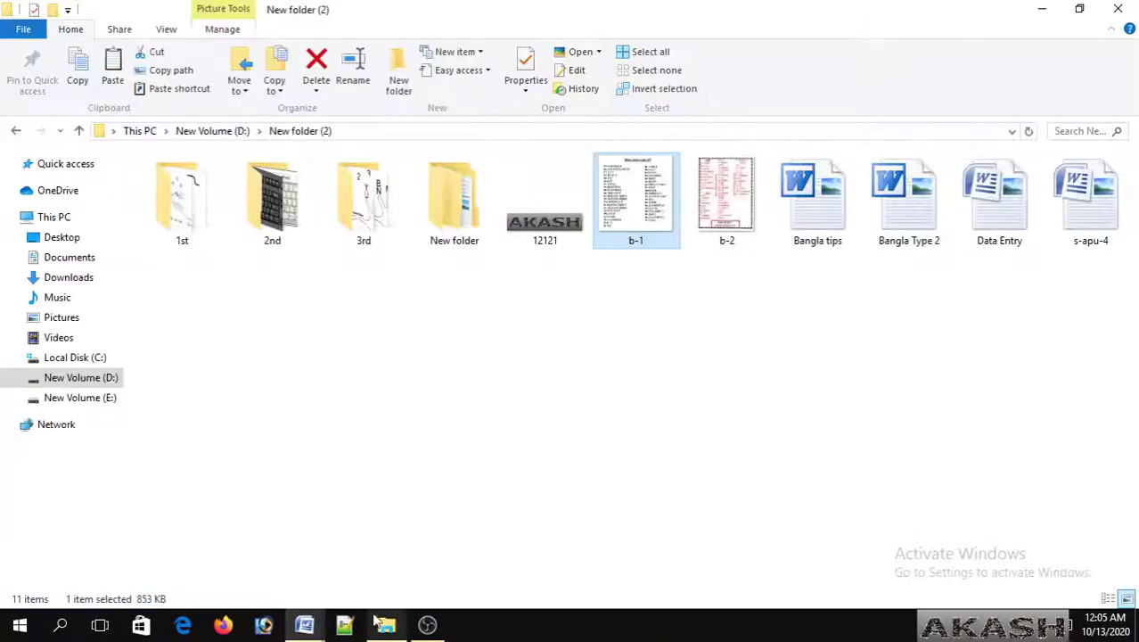
pyautogui.doubleClick(648, 217)
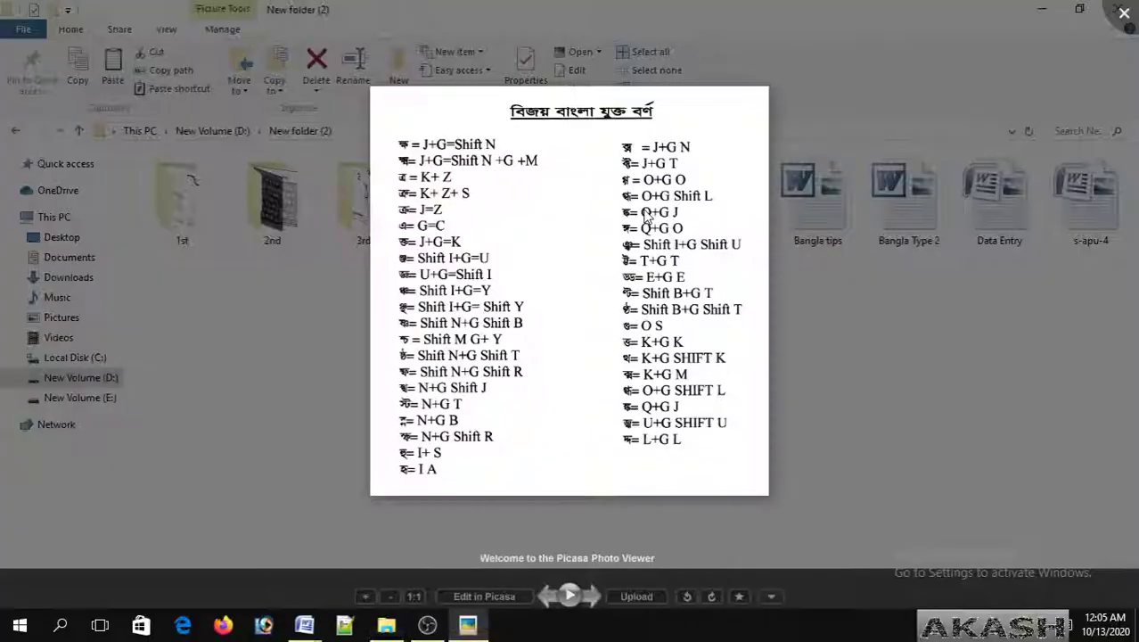
pyautogui.scroll(3, 569, 199)
pyautogui.scroll(-2, 545, 189)
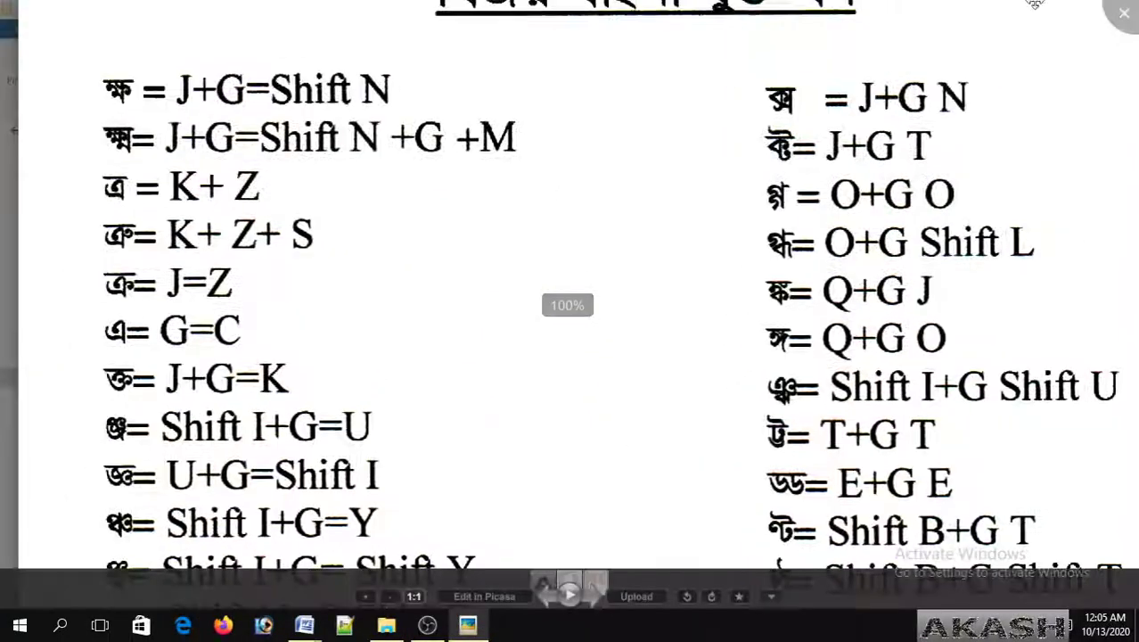
pyautogui.press('Escape')
pyautogui.doubleClick(730, 169)
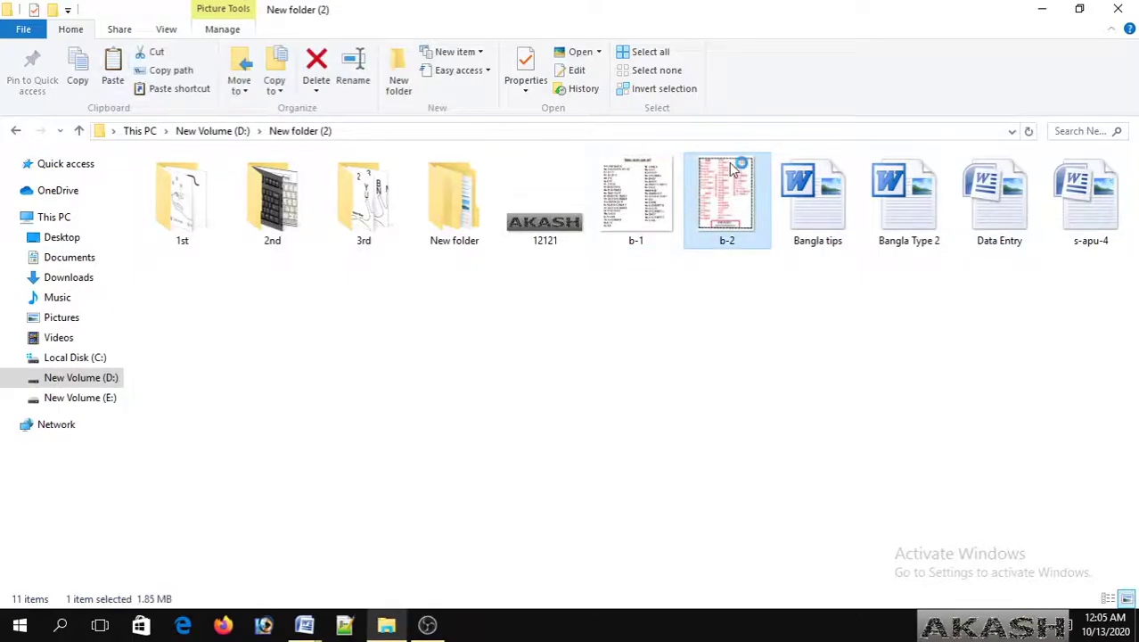
pyautogui.scroll(2, 509, 172)
pyautogui.scroll(5, 416, 114)
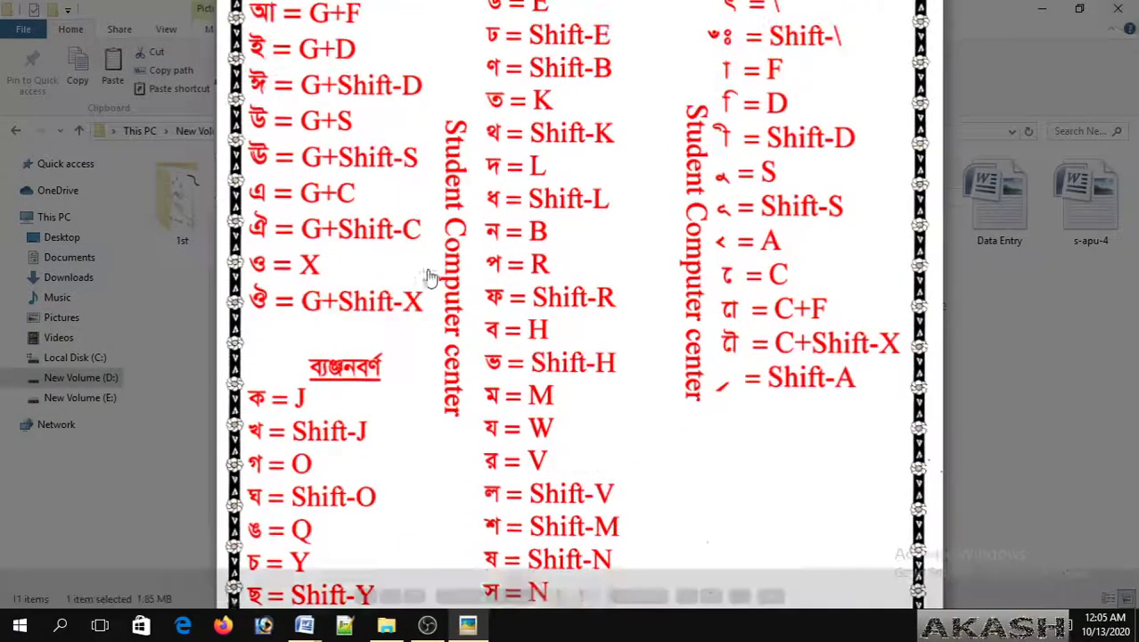
pyautogui.click(1124, 12)
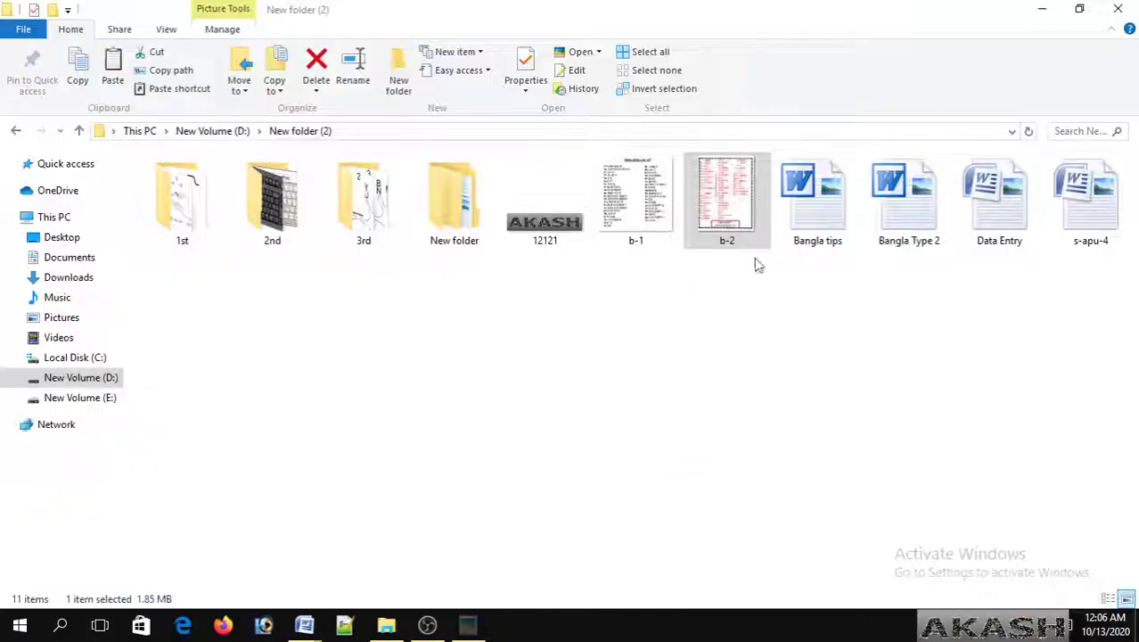
pyautogui.moveTo(317, 628)
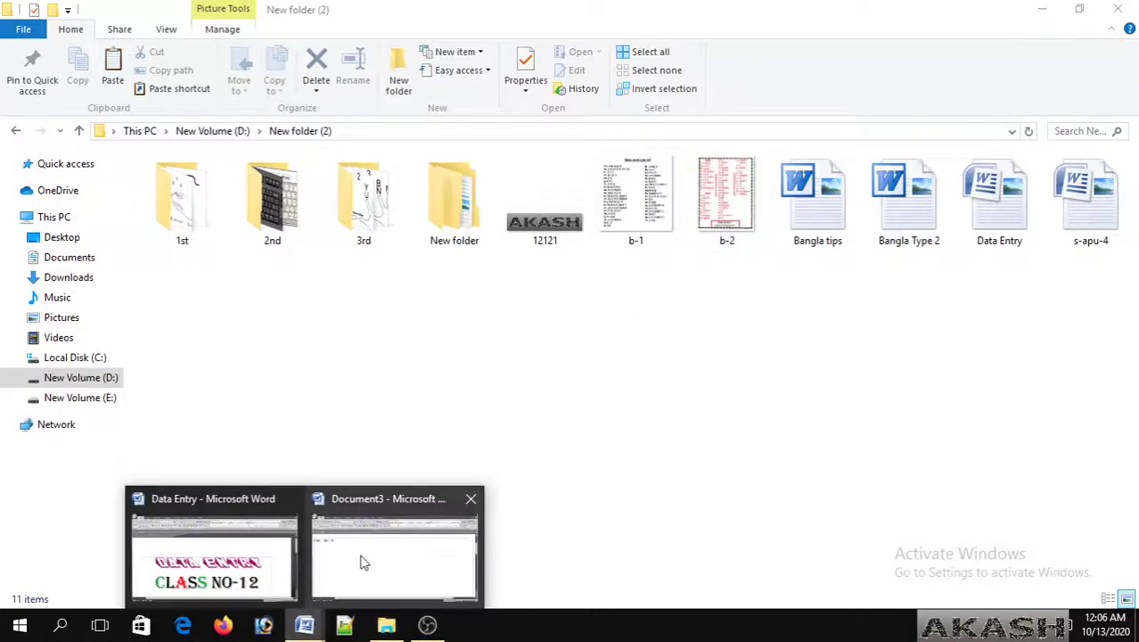
pyautogui.click(324, 533)
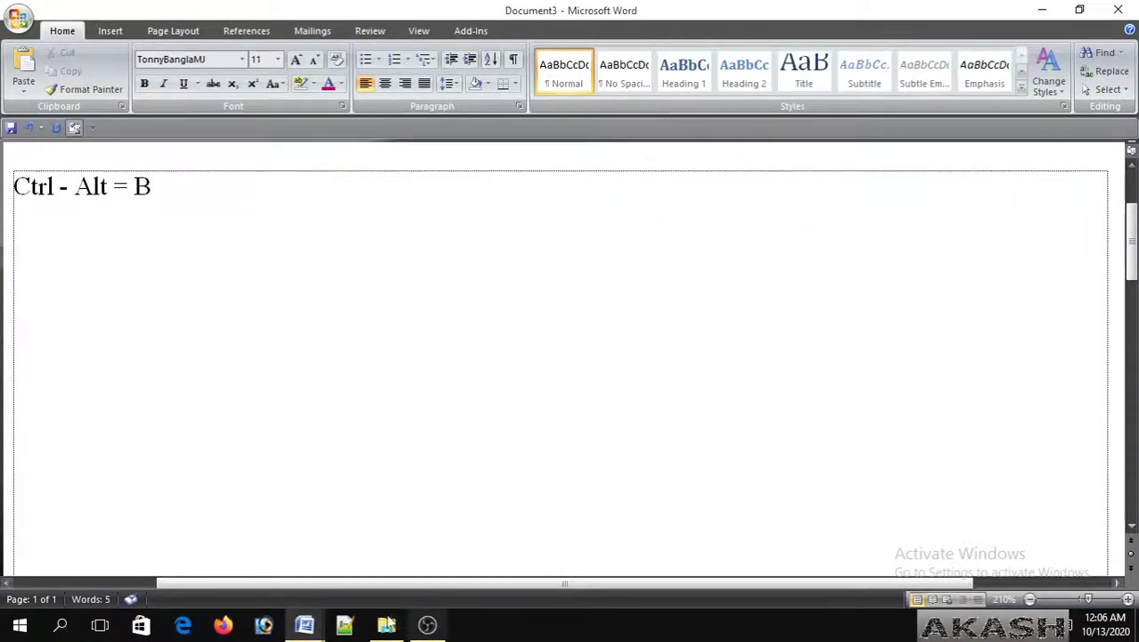
# Step: Reopen the b-2 chart, zoom and pan to the স্বরবর্ণ vowel header, then close it and return to Document3
pyautogui.click(387, 623)
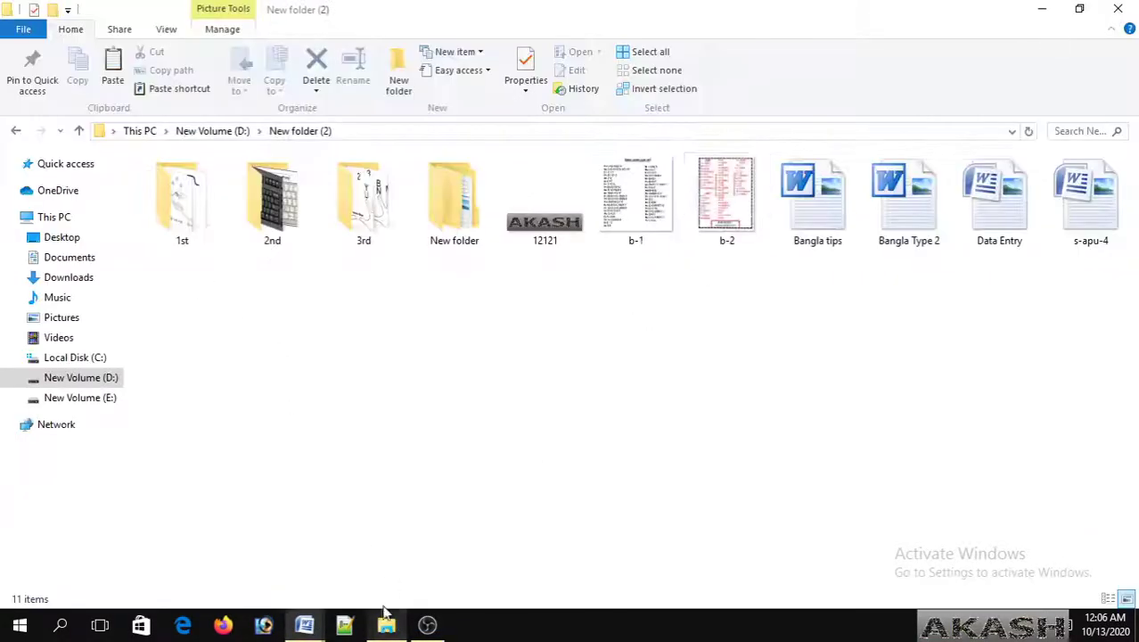
pyautogui.doubleClick(739, 175)
pyautogui.scroll(3, 583, 180)
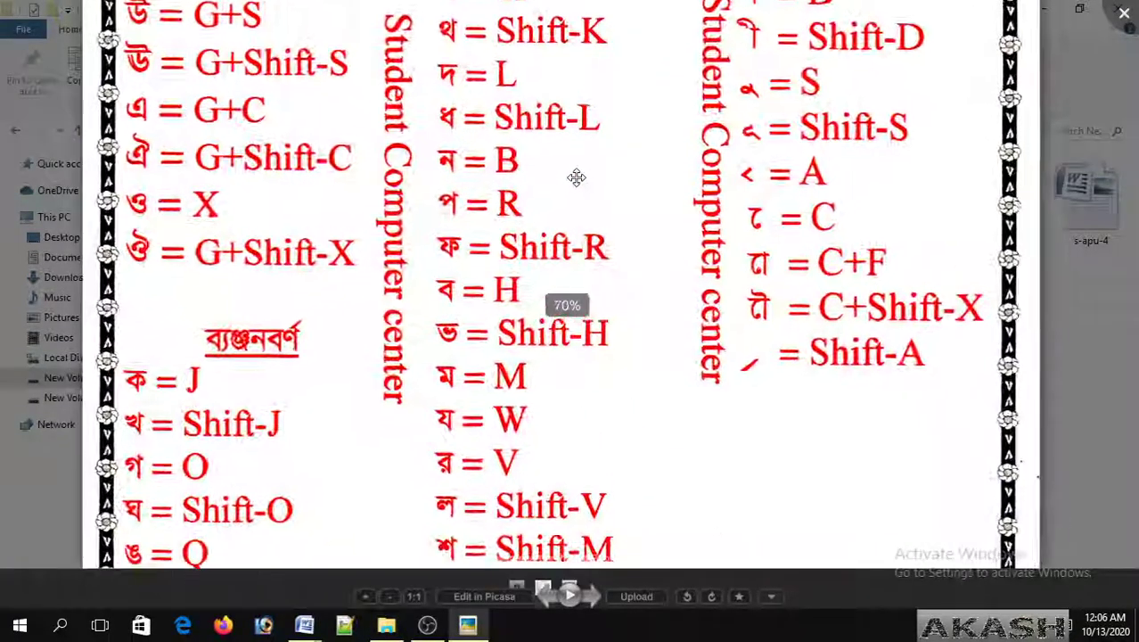
pyautogui.scroll(1, 571, 155)
pyautogui.scroll(1, 628, 453)
pyautogui.scroll(1, 565, 357)
pyautogui.scroll(1, 377, 434)
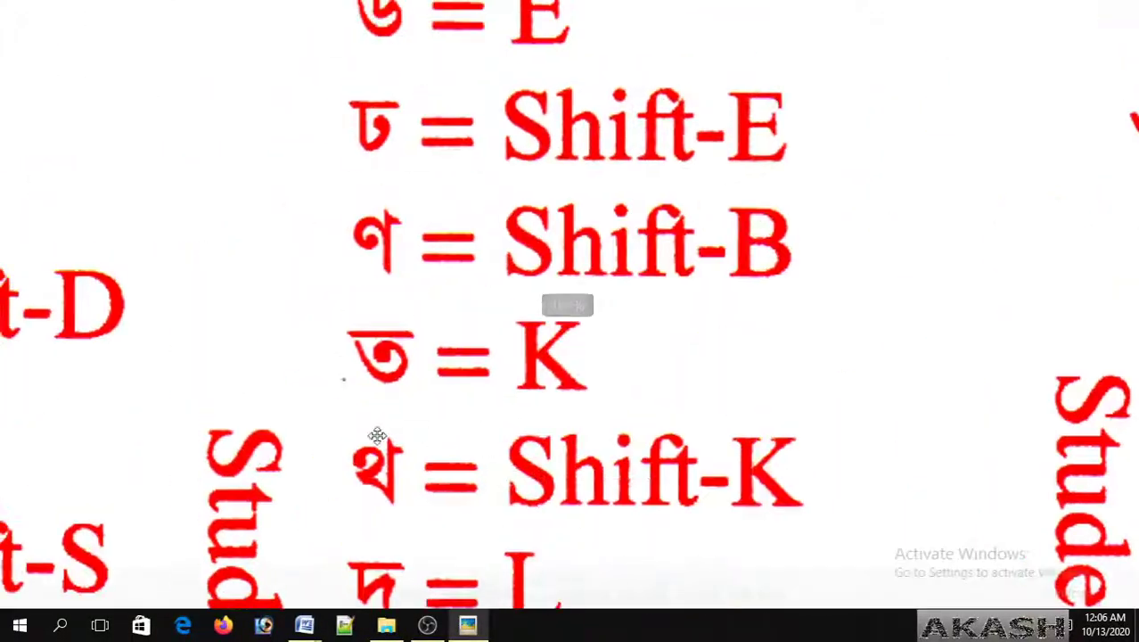
pyautogui.moveTo(476, 453); pyautogui.dragTo(413, 210)
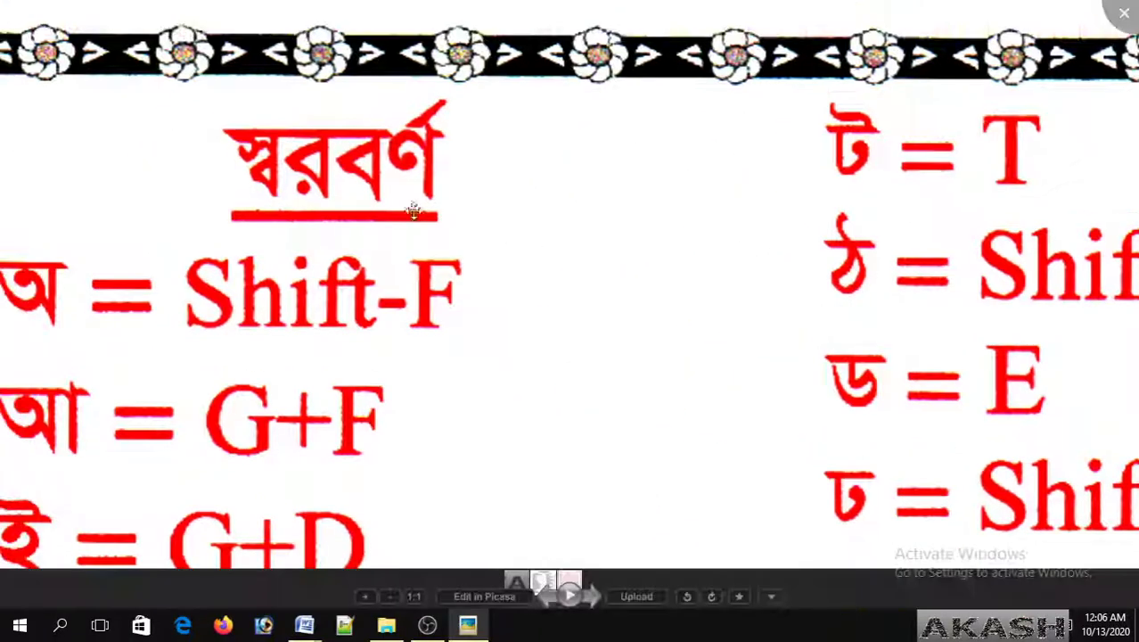
pyautogui.scroll(-2, 704, 165)
pyautogui.scroll(-1, 698, 161)
pyautogui.scroll(-1, 691, 192)
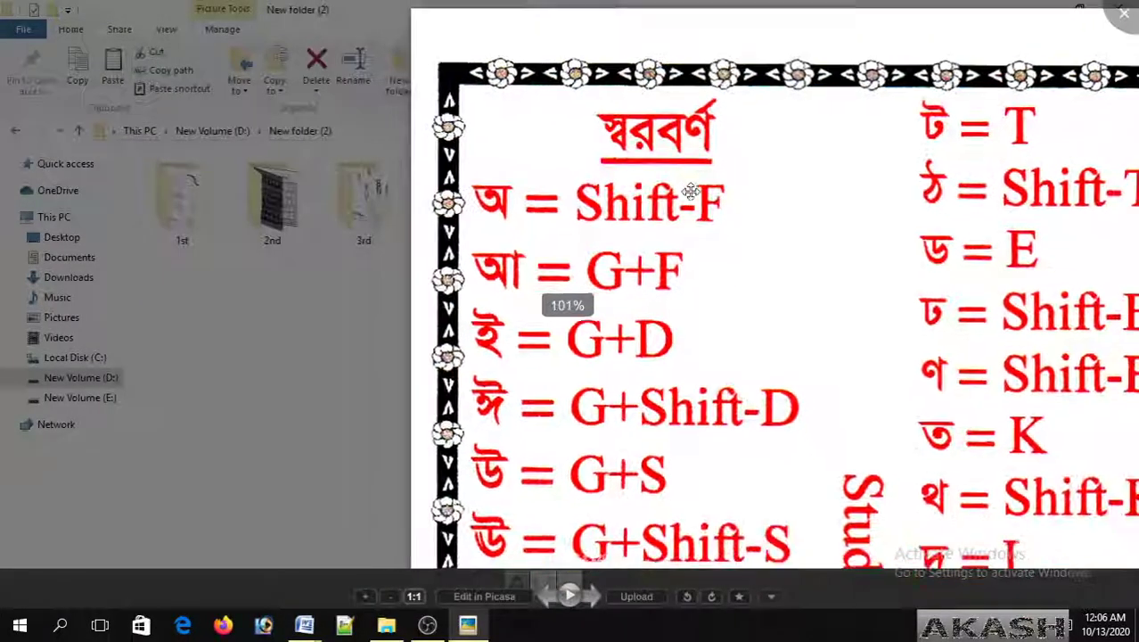
pyautogui.scroll(-1, 713, 194)
pyautogui.scroll(-1, 504, 214)
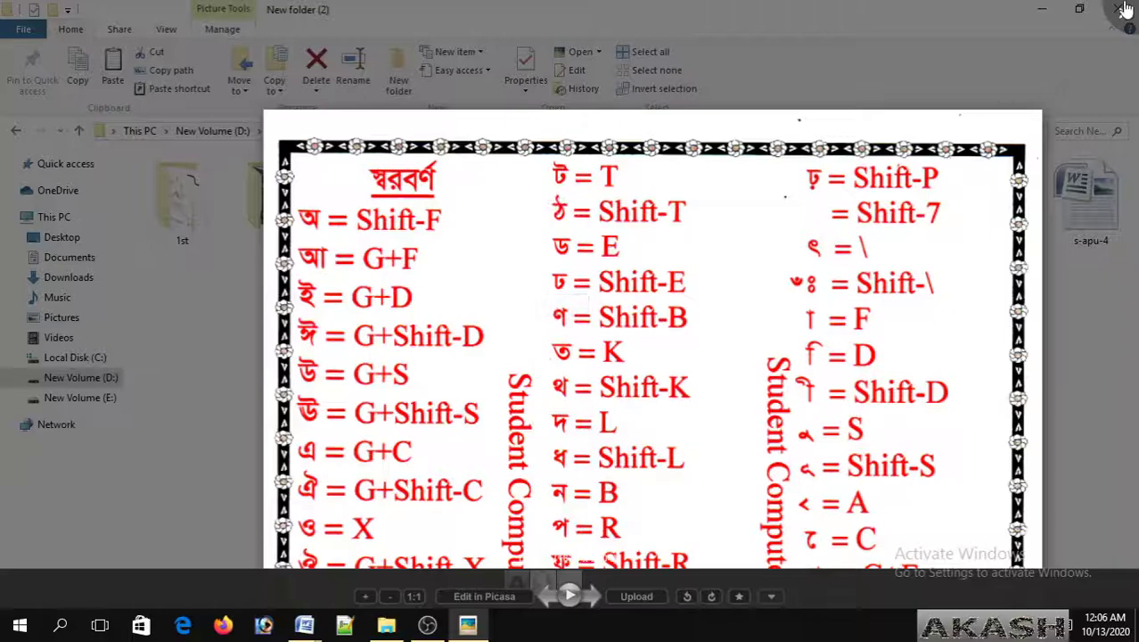
pyautogui.scroll(-2, 334, 327)
pyautogui.click(333, 374)
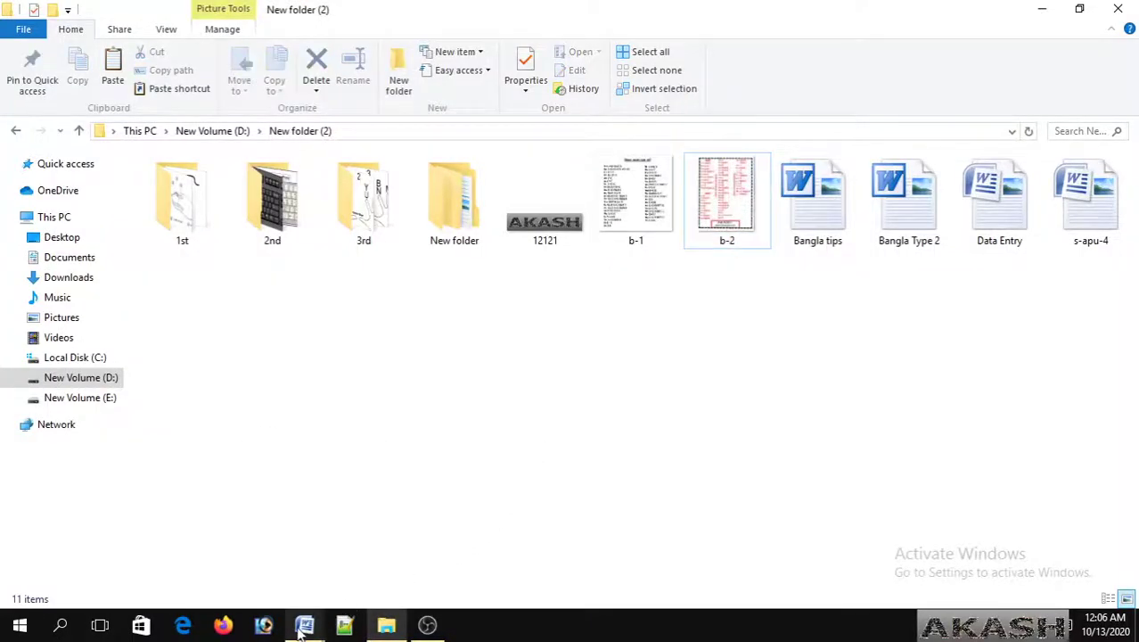
pyautogui.moveTo(303, 627)
pyautogui.click(373, 551)
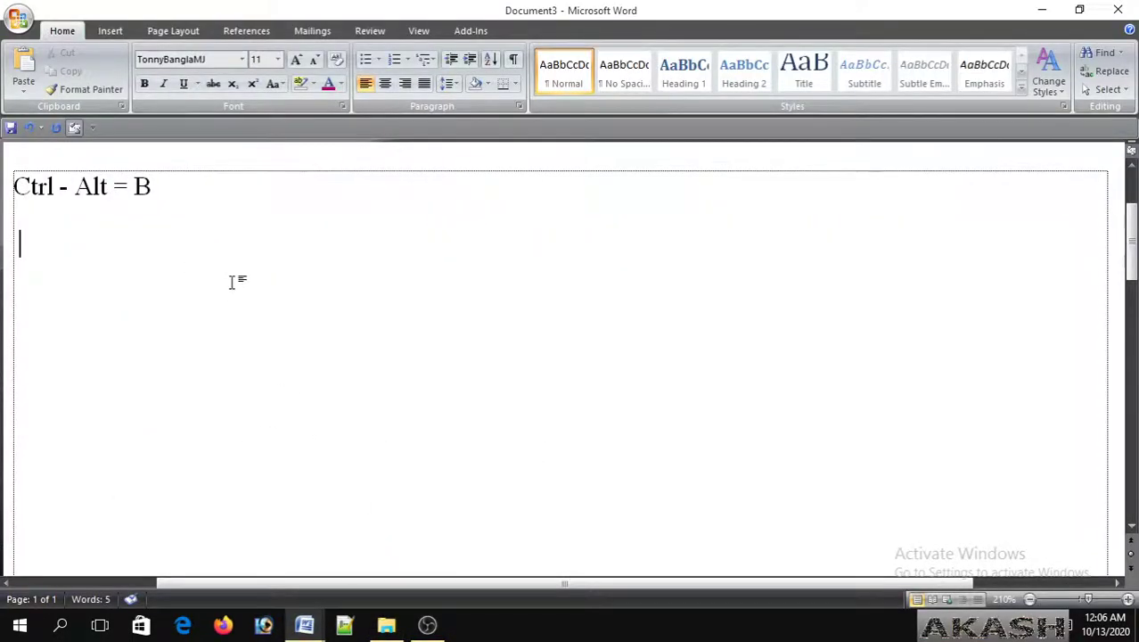
# Step: Check Document3 holds only 'Ctrl - Alt = B' and browse the Page Layout and Insert ribbons
pyautogui.hotkey('ctrl', 'a')
pyautogui.click(63, 289)
pyautogui.click(165, 32)
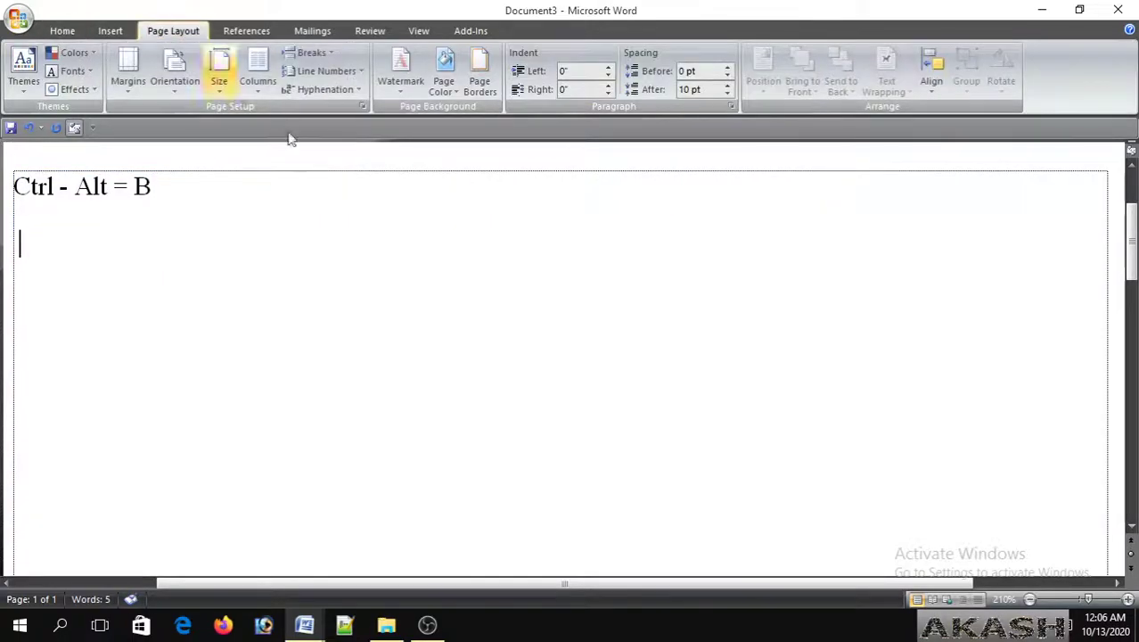
pyautogui.click(110, 31)
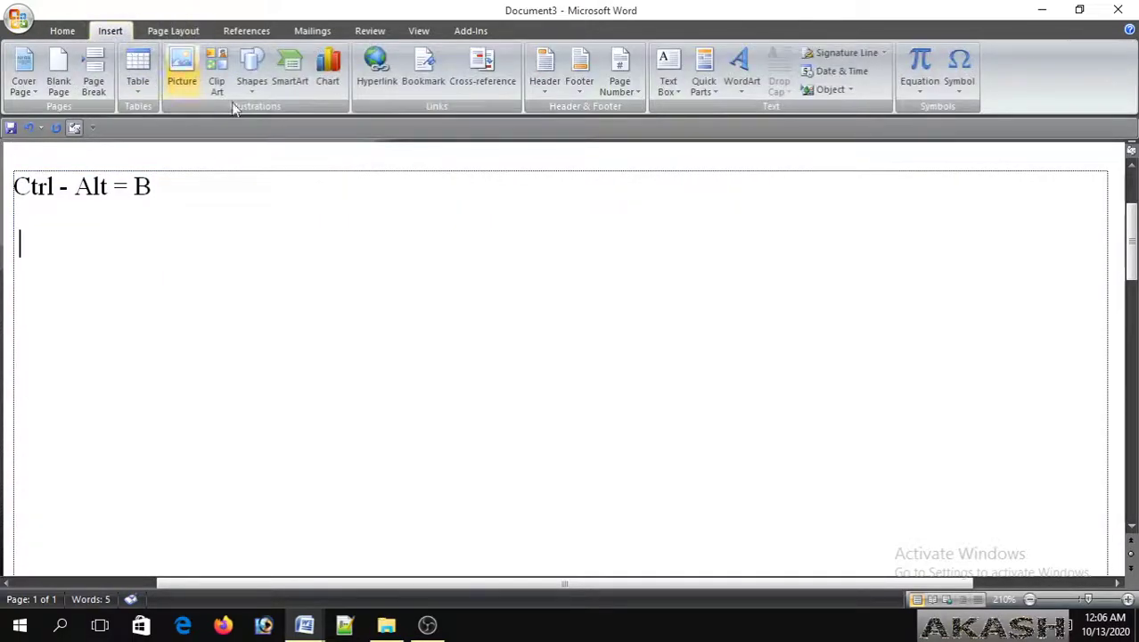
# Step: Open and dismiss the Symbol list without inserting anything, then switch to OBS Studio
pyautogui.click(956, 100)
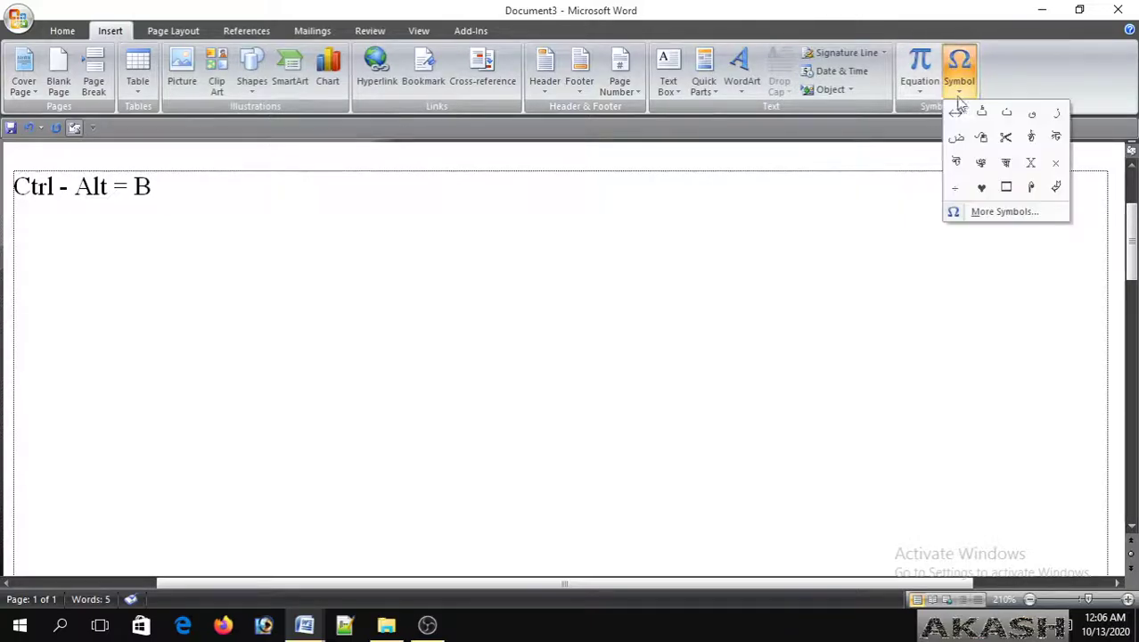
pyautogui.click(700, 298)
pyautogui.click(175, 32)
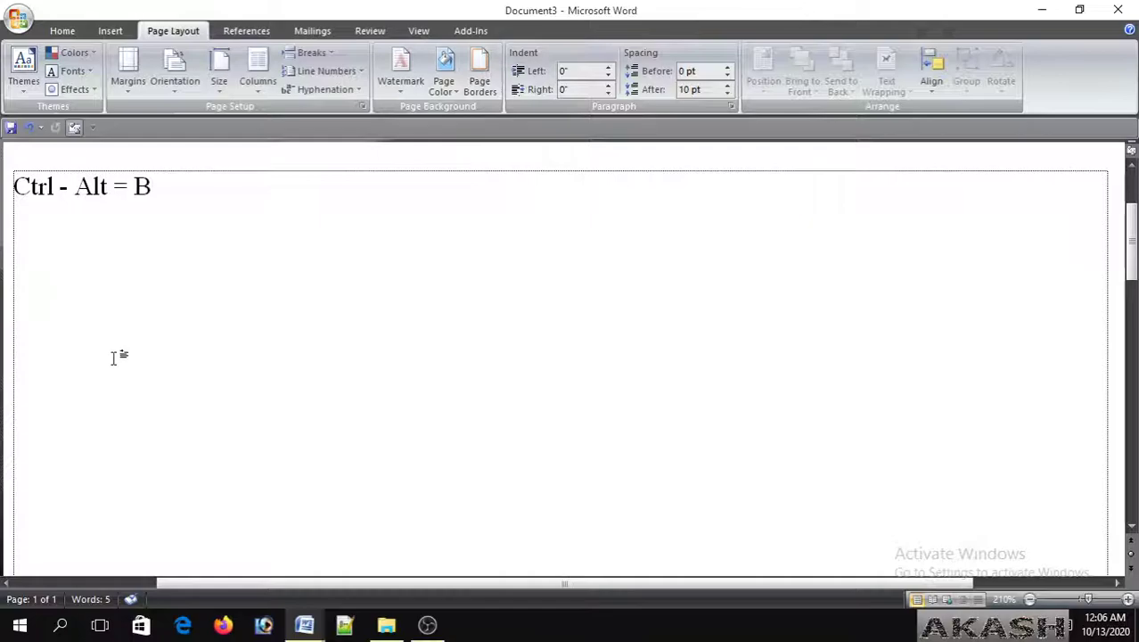
pyautogui.click(427, 624)
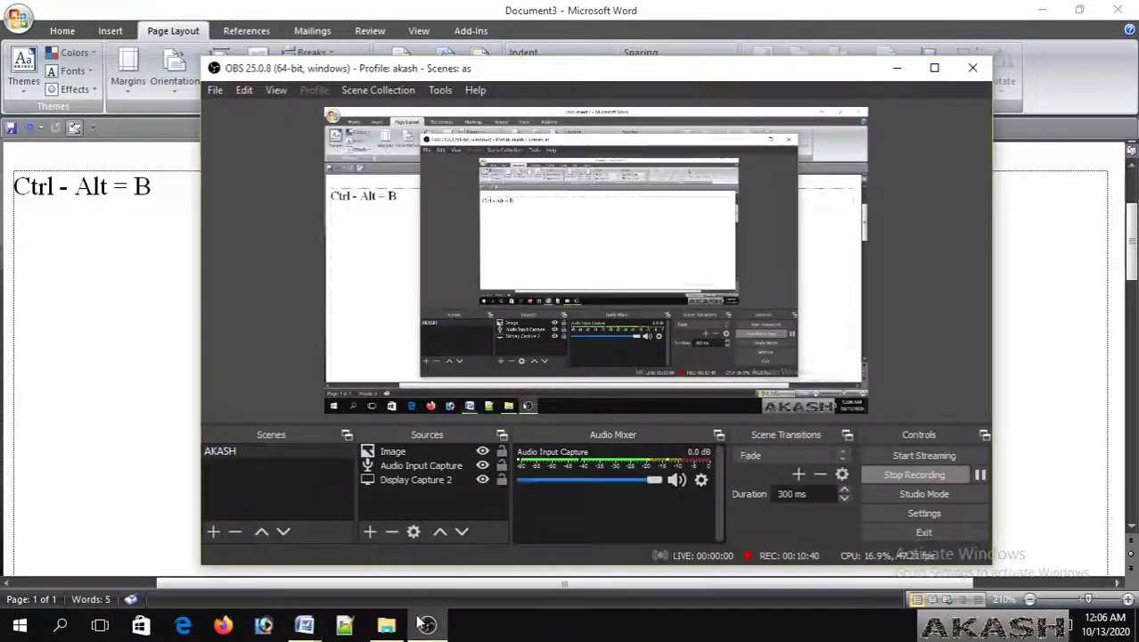